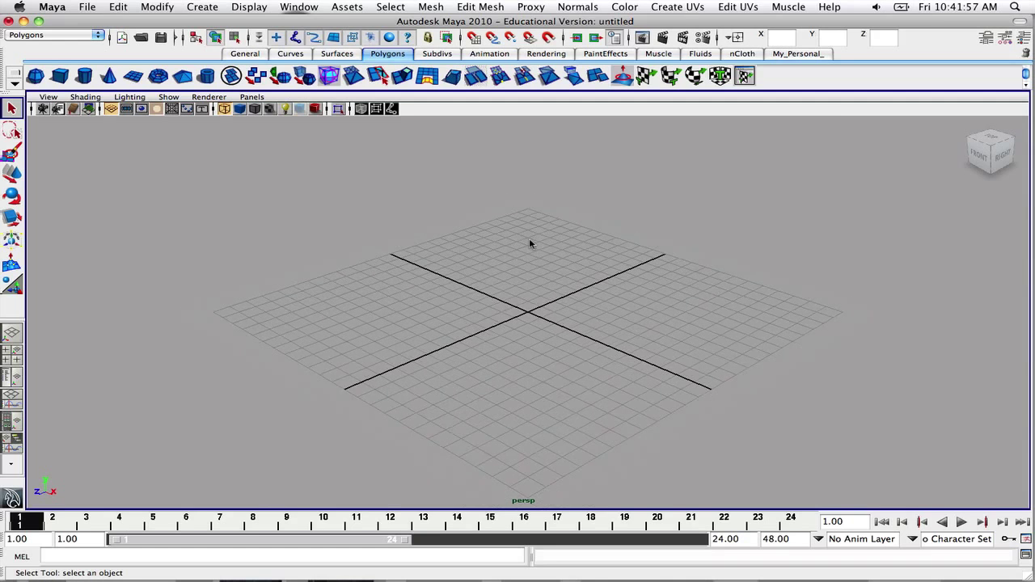
Draw a polygon cube on the grid, covering most of its middle area, and display it smooth shaded
alt+drag(601, 221, 543, 215)
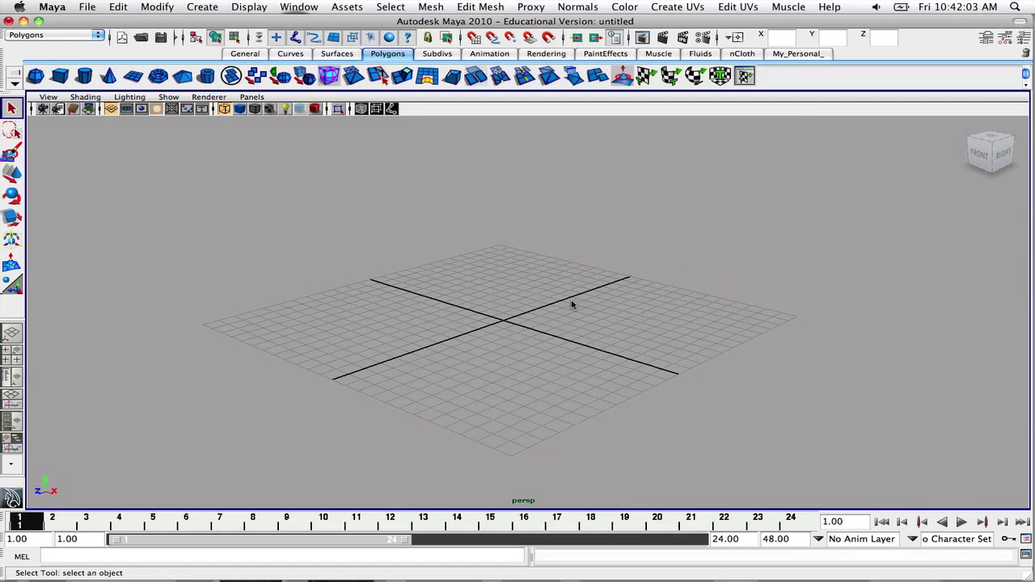
click(60, 76)
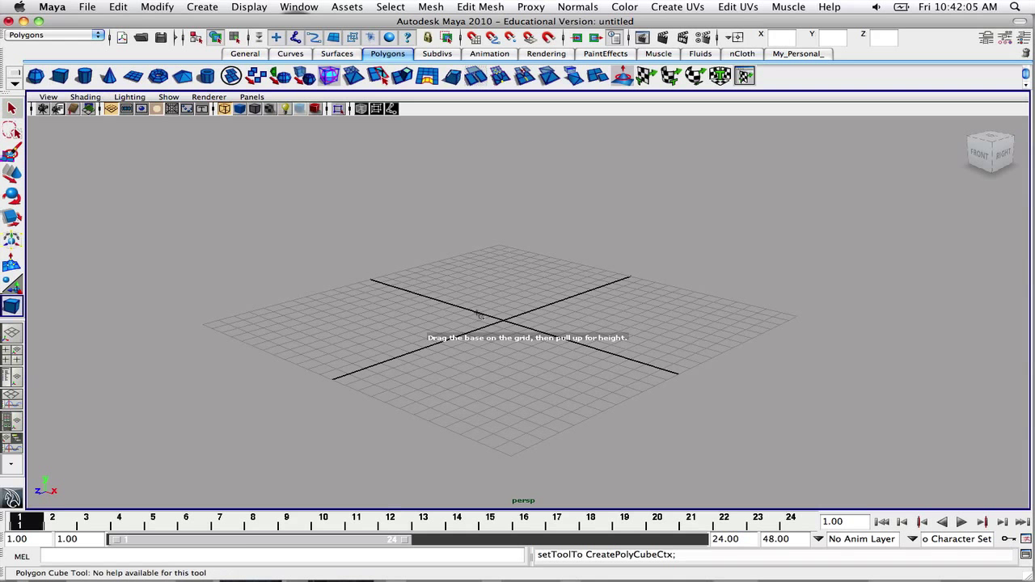
alt+drag(638, 249, 533, 354)
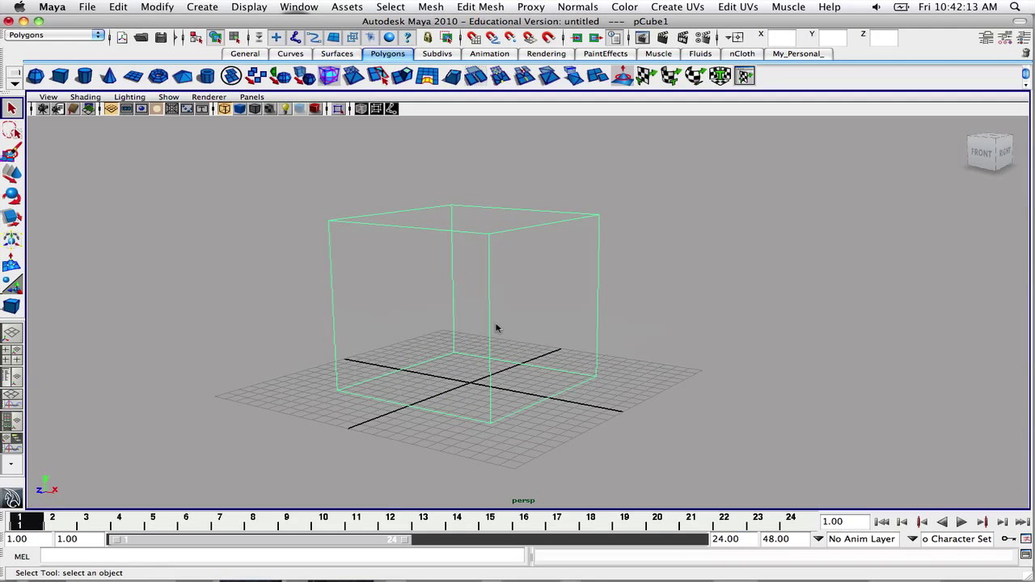
key(5)
Scale the cube down uniformly to about 0.8
mouse_move(466, 326)
alt+mouse_down()
mouse_move(649, 328)
mouse_move(510, 313)
mouse_move(558, 259)
mouse_move(585, 342)
mouse_move(485, 324)
alt+mouse_up()
right_click(445, 304)
right_drag(447, 305, 475, 289)
key(w)
key(e)
key(r)
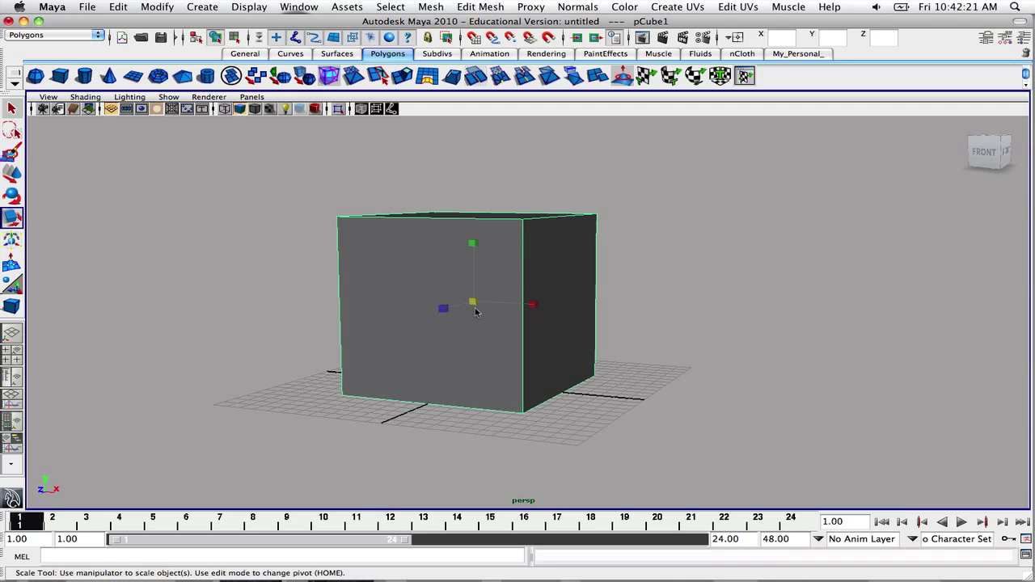
drag(473, 302, 445, 305)
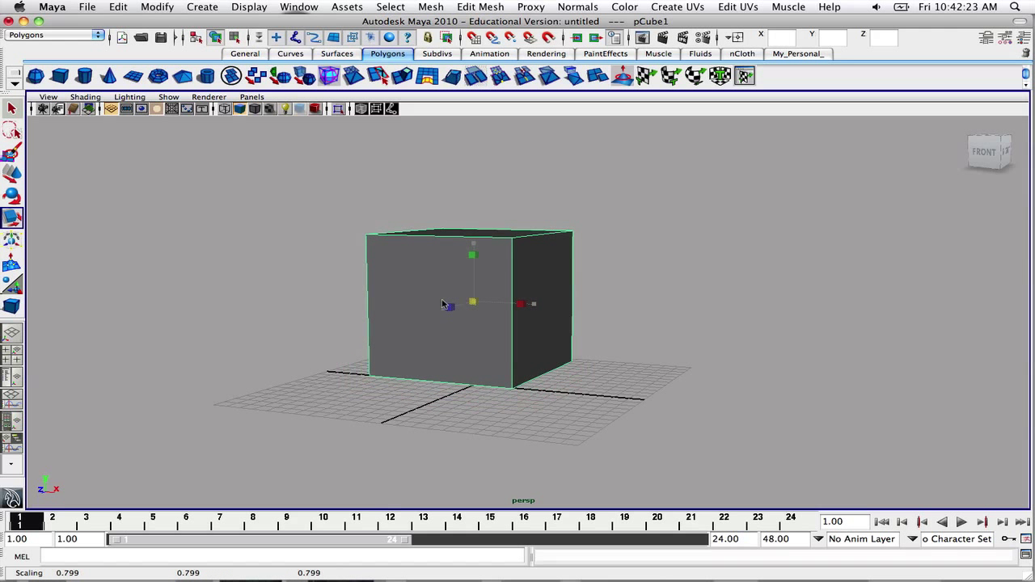
Lower the cube along the Y axis to a height of about 5.29
alt+drag(532, 288, 511, 296)
key(w)
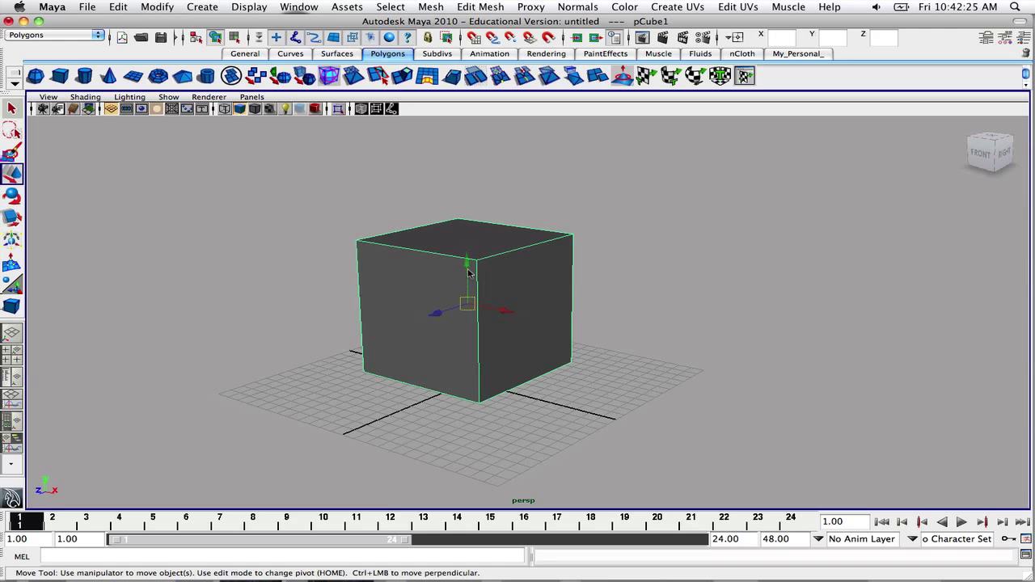
drag(466, 269, 466, 283)
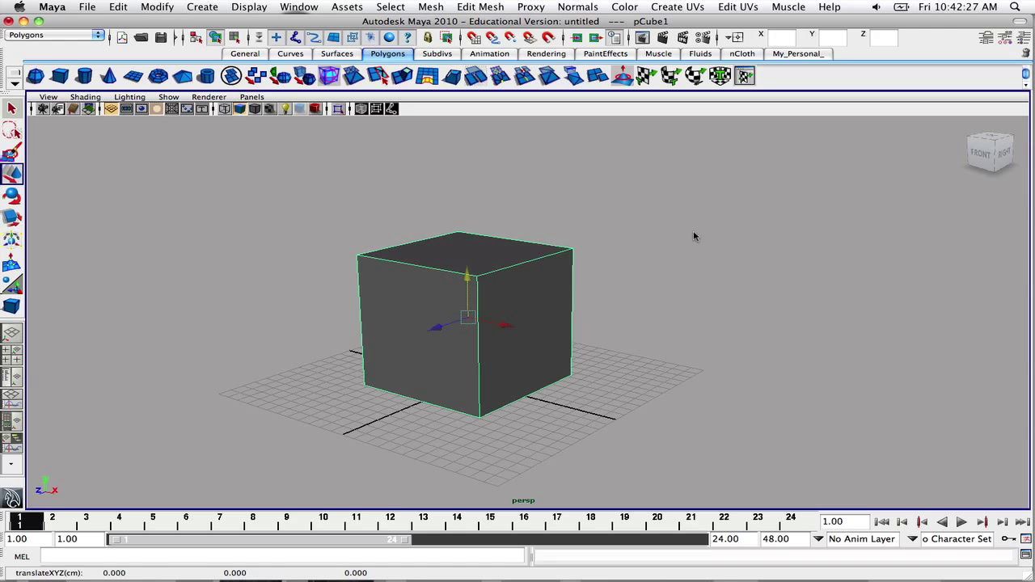
Show the cube's channel values and set its Translate Z to 0
click(987, 38)
click(1022, 38)
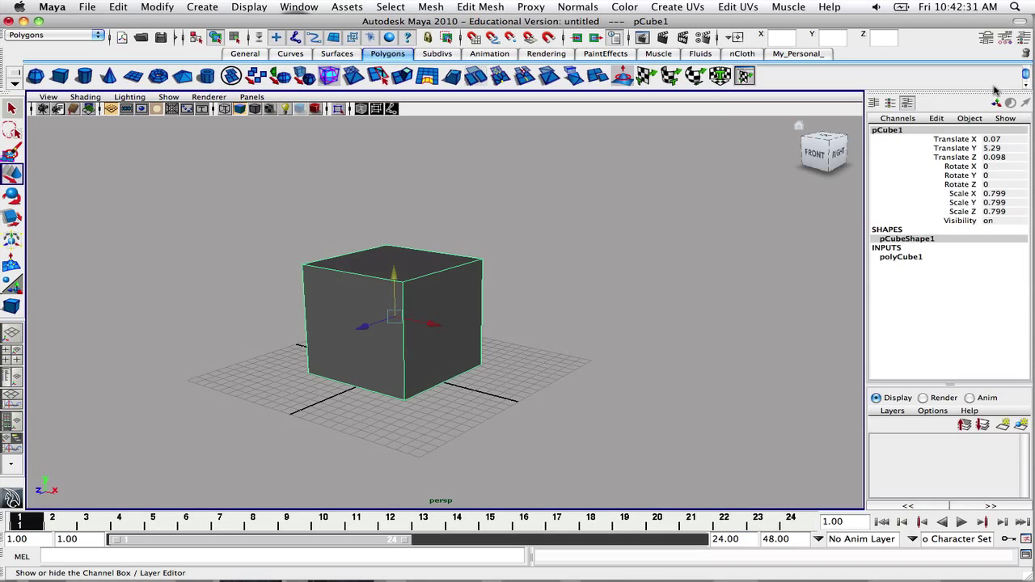
double_click(1003, 158)
text(0)
key(Return)
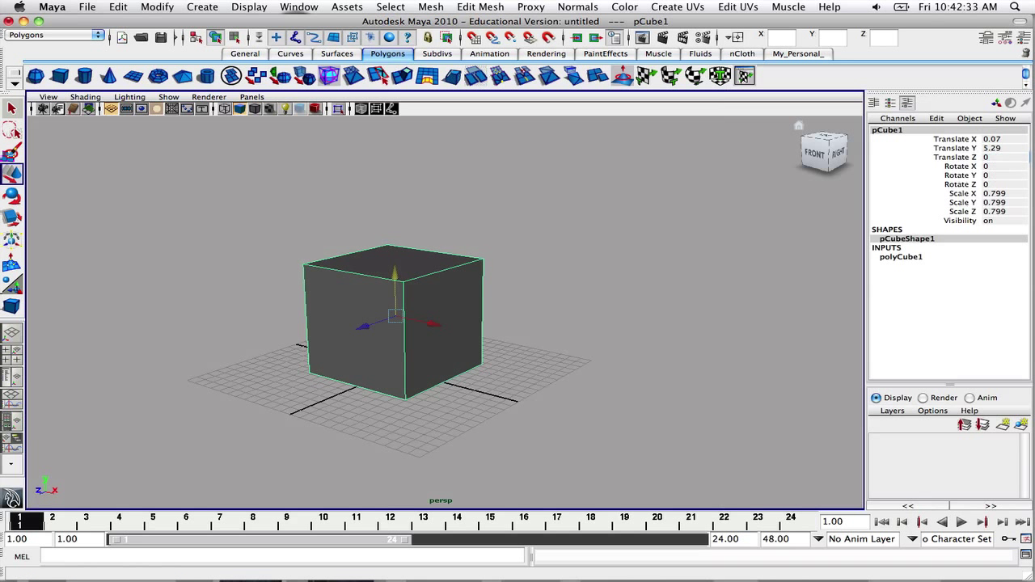
Reselect the cube and hide the Channel Box to enlarge the perspective view
click(591, 303)
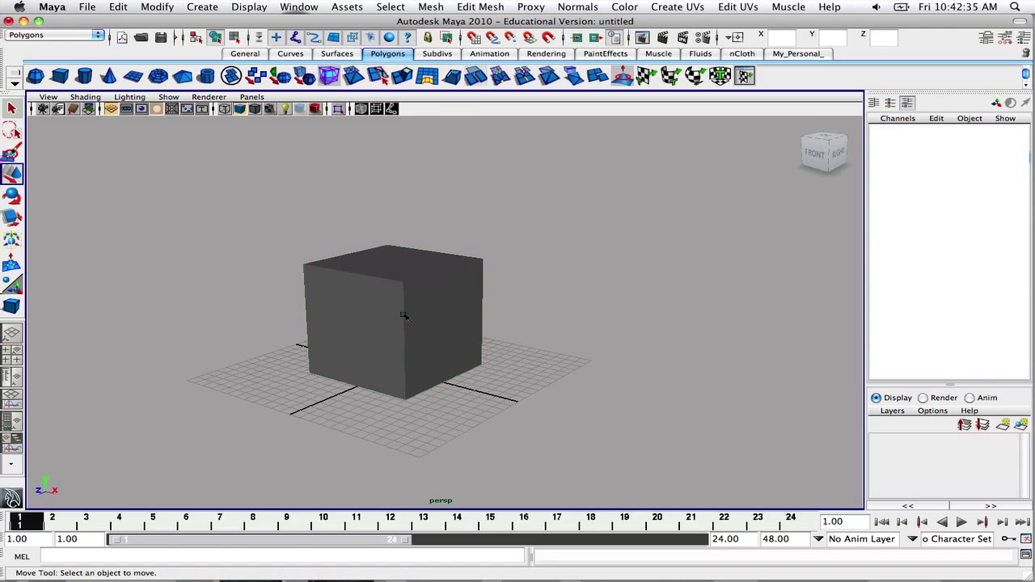
click(404, 316)
alt+drag(349, 310, 458, 301)
scroll(398, 306, up, 3)
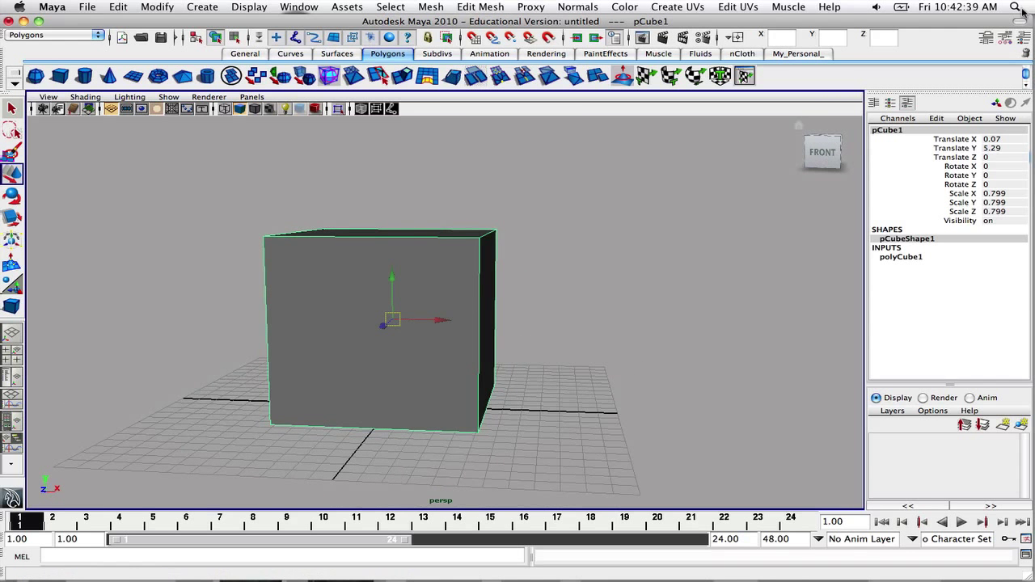
scroll(669, 202, down, 3)
alt+drag(670, 202, 593, 241)
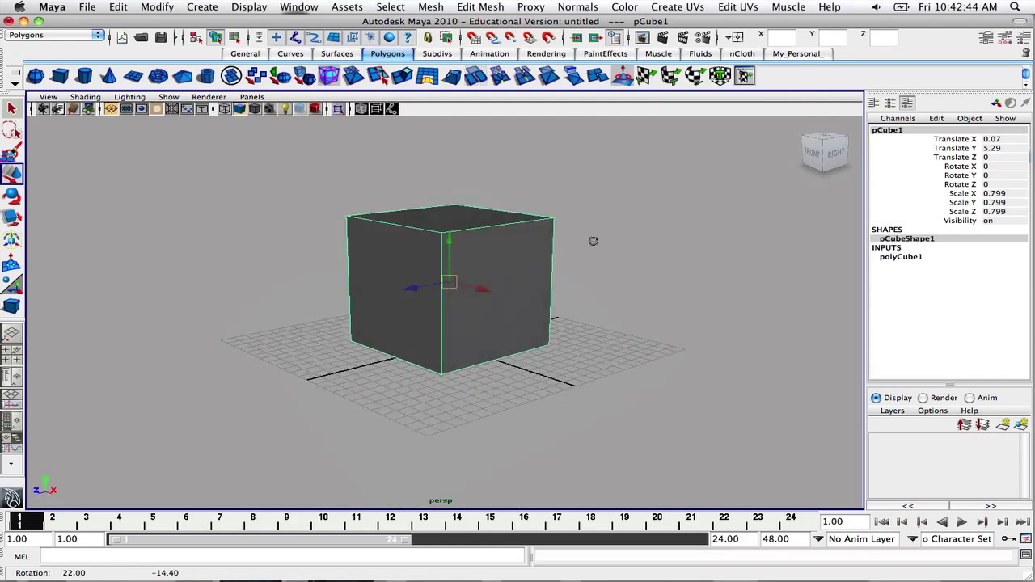
click(986, 41)
click(985, 40)
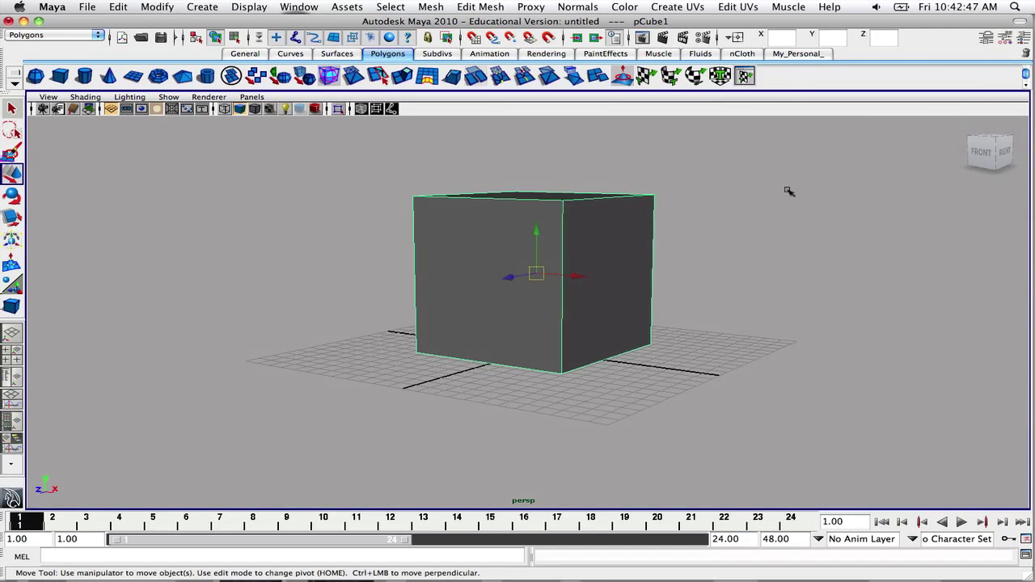
Bevel all edges of the cube
mouse_move(785, 189)
alt+mouse_down()
mouse_move(778, 204)
mouse_move(782, 197)
alt+mouse_up()
alt+middle_drag(740, 231, 686, 258)
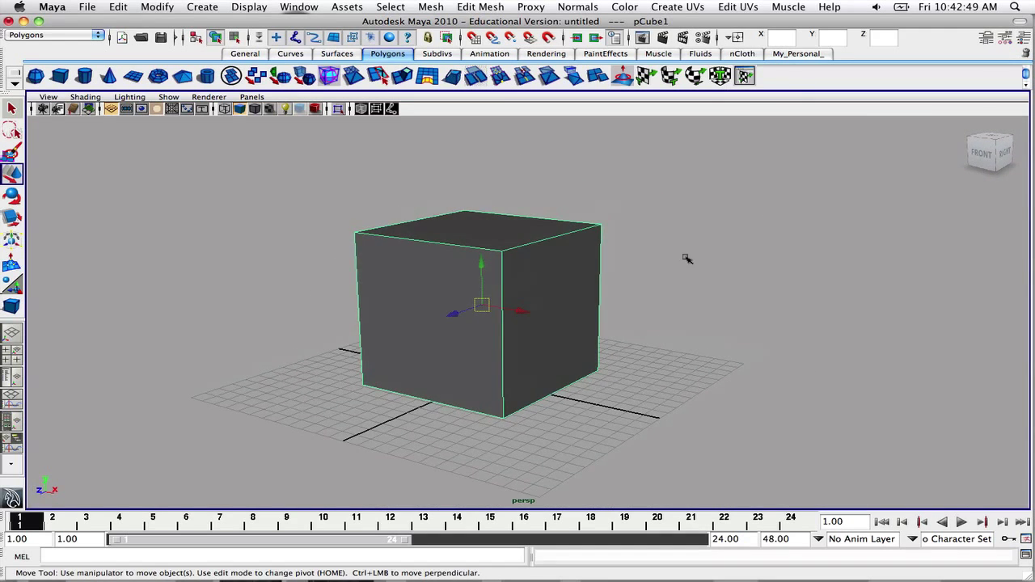
alt+drag(672, 224, 478, 298)
alt+middle_drag(483, 283, 518, 251)
alt+right_drag(517, 251, 526, 250)
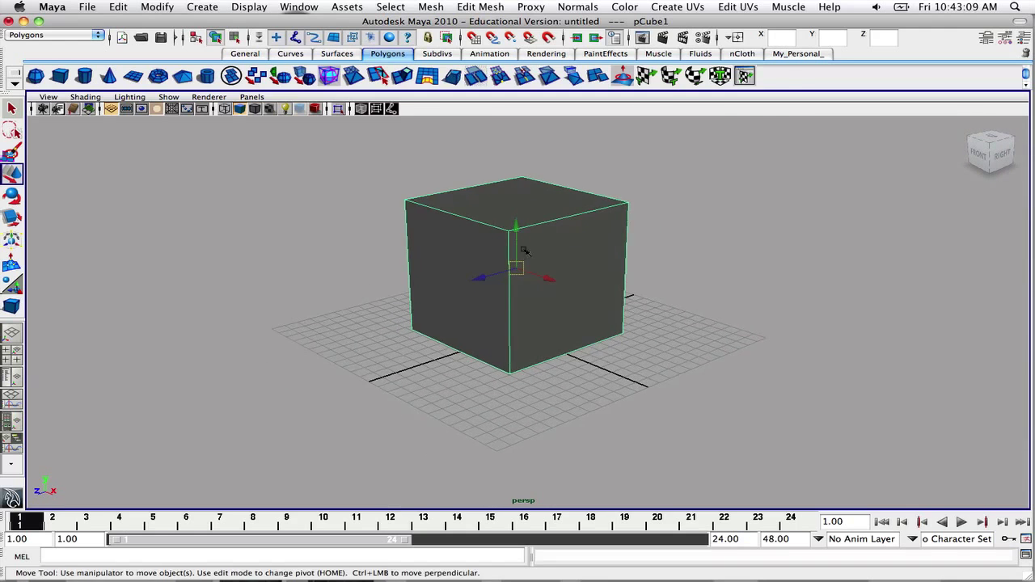
alt+drag(527, 250, 571, 239)
alt+middle_drag(569, 239, 515, 311)
alt+right_drag(515, 311, 532, 295)
alt+drag(531, 296, 528, 293)
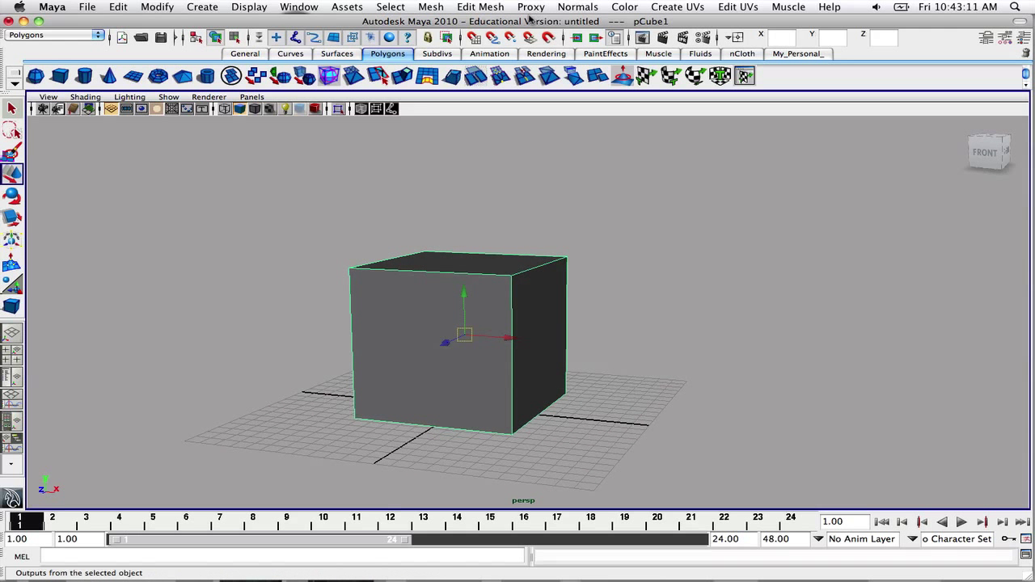
click(467, 6)
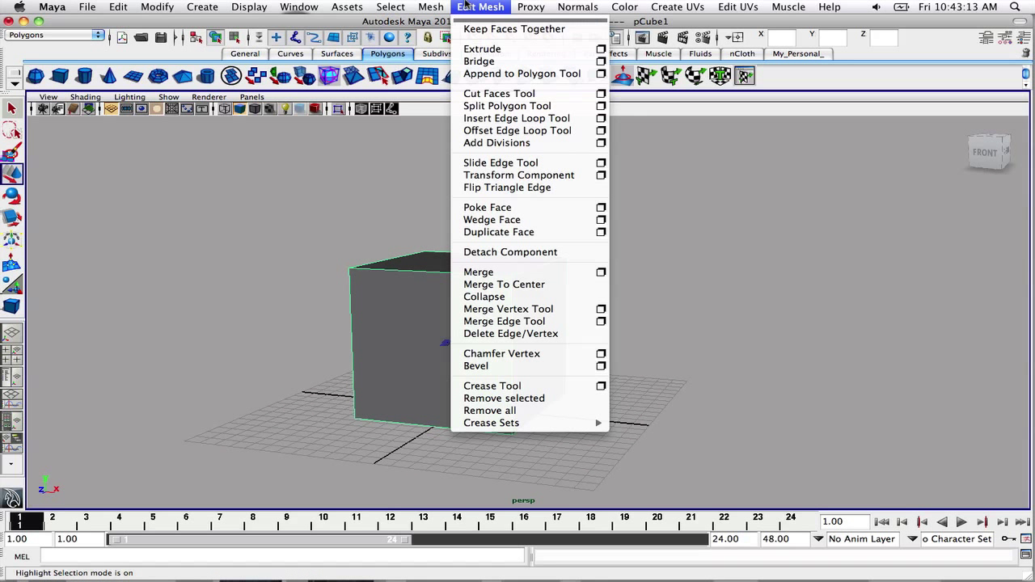
click(532, 368)
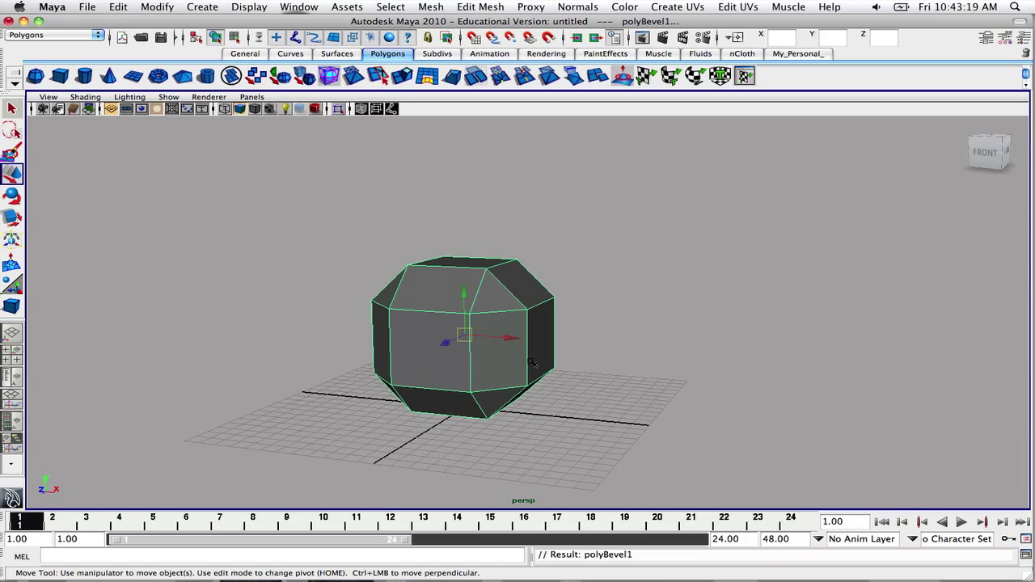
Show the Channel Box again and set the polyBevel1 Offset to 0.2
alt+drag(483, 257, 480, 279)
alt+middle_drag(481, 279, 496, 251)
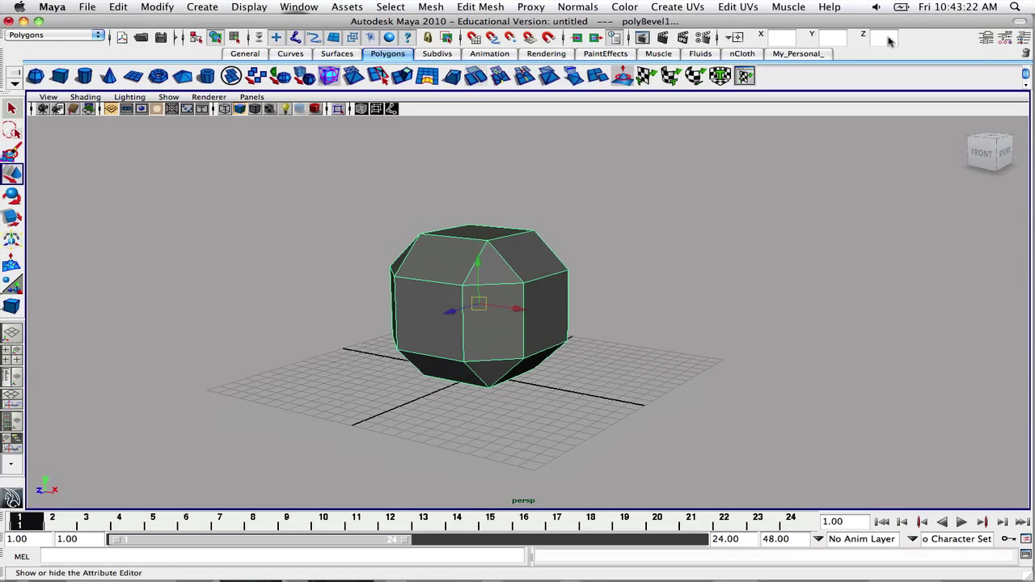
click(1022, 45)
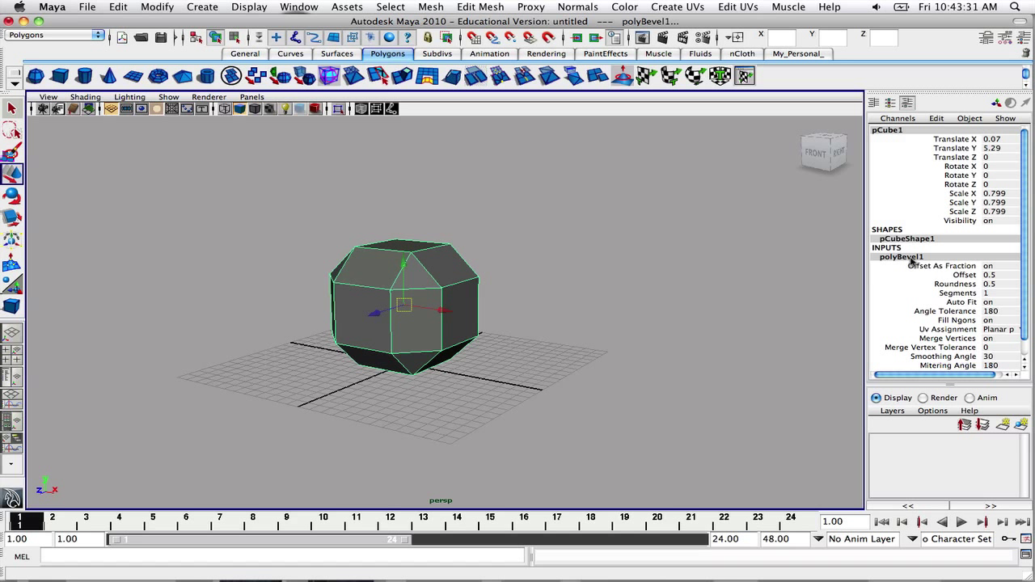
double_click(990, 275)
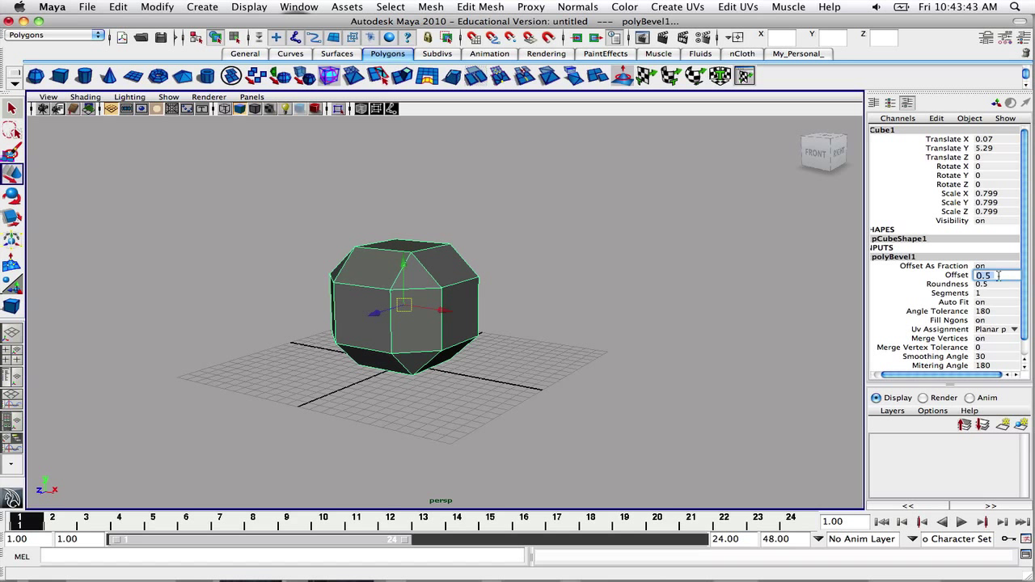
key(Return)
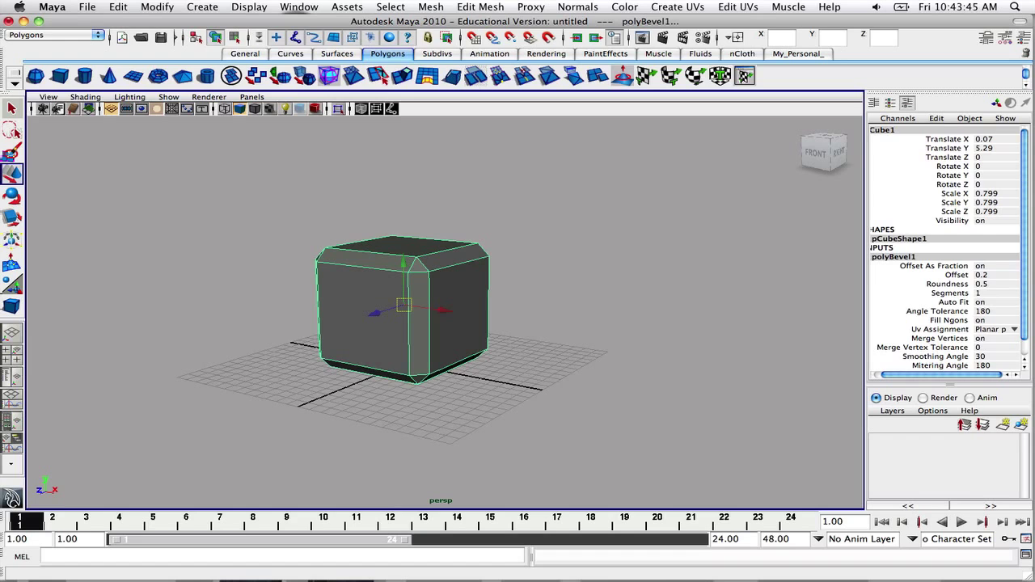
Tighten the cube's bevel by setting its Offset to 0.1
alt+drag(363, 281, 550, 283)
click(986, 276)
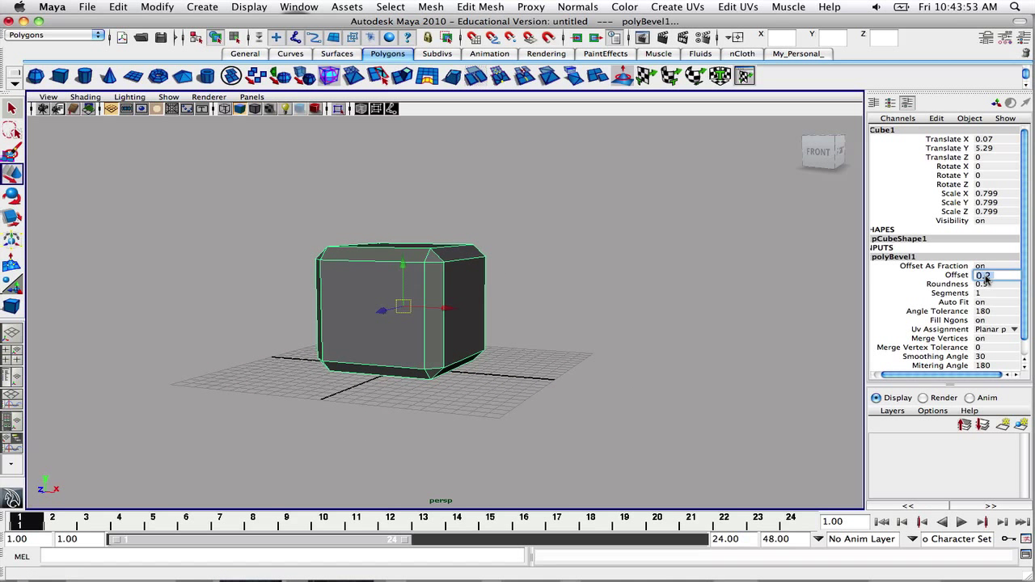
text(.1)
key(Return)
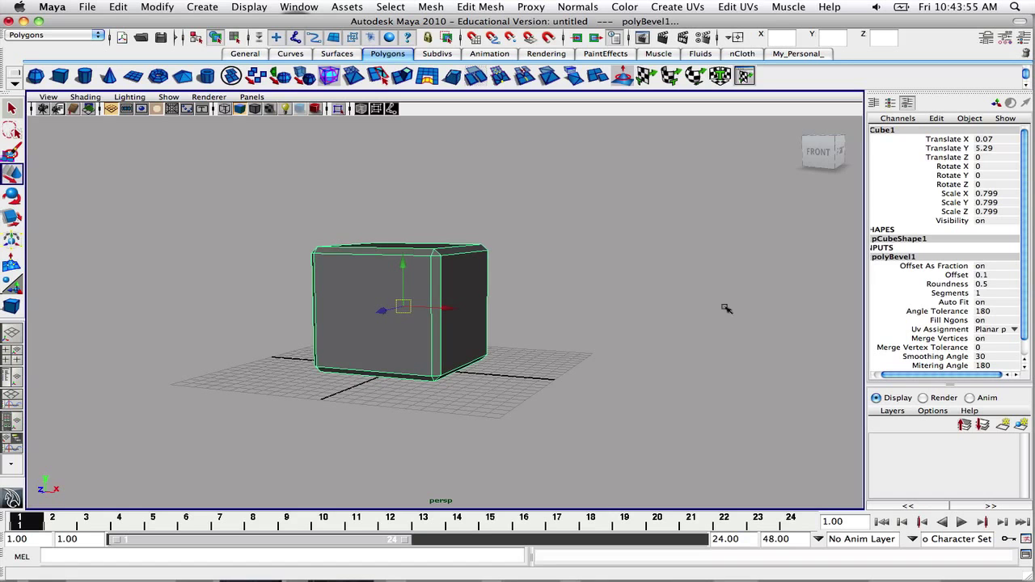
Reselect the beveled cube and open the UV Texture Editor, placing its window beside the model
alt+drag(726, 309, 512, 306)
click(640, 279)
click(480, 292)
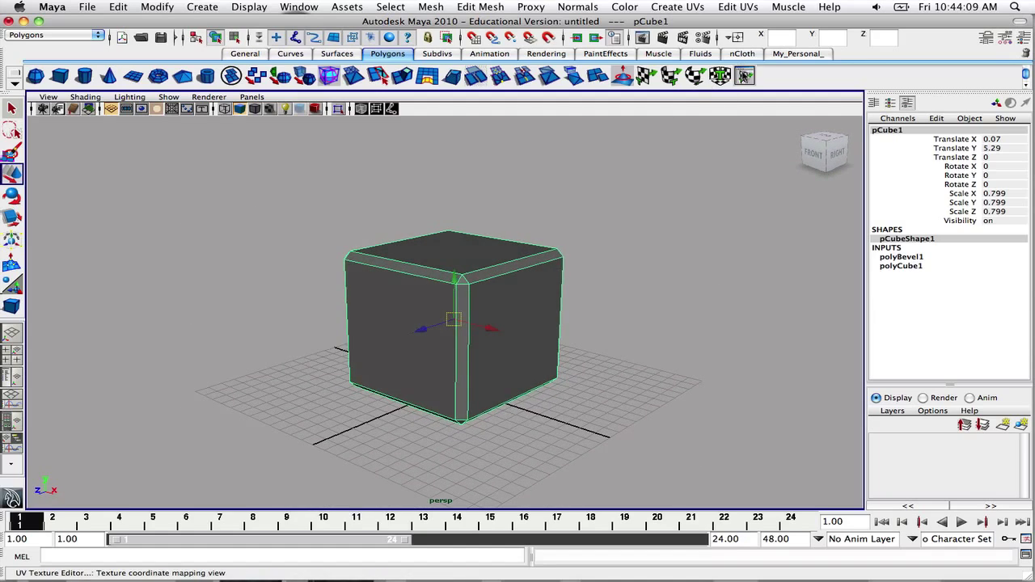
click(744, 75)
scroll(821, 232, down, 5)
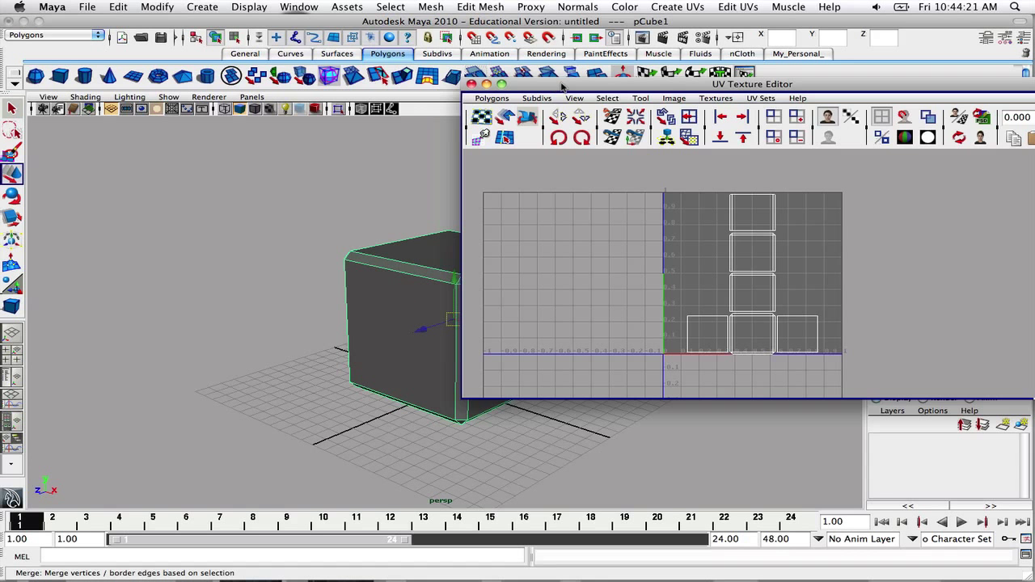
drag(491, 83, 535, 52)
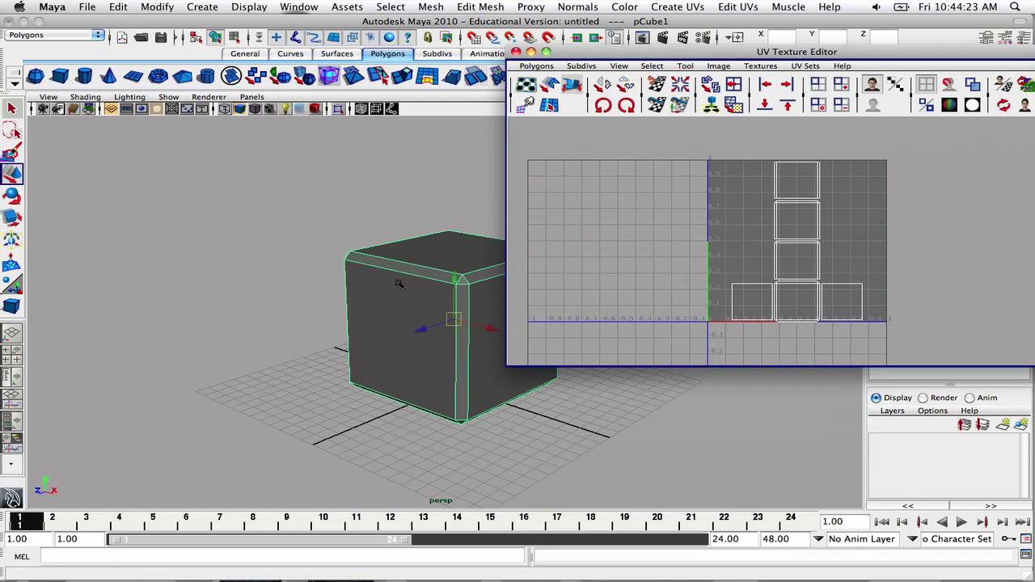
alt+drag(407, 264, 319, 237)
alt+drag(291, 271, 421, 265)
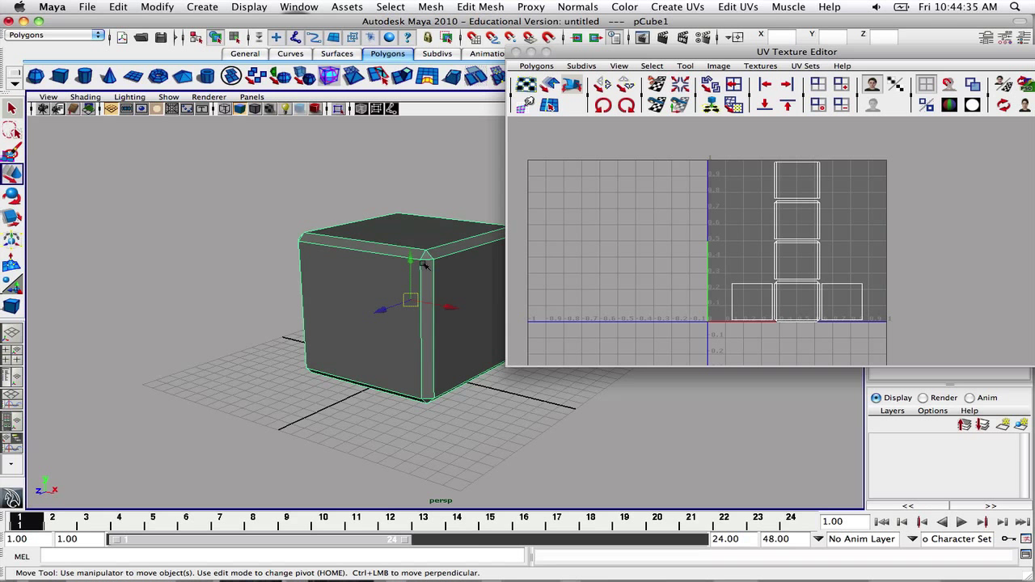
Hide Maya, switch to Firefox and open the DeviantArt image solar_panel_texture_by_qbicle.jpg
click(51, 6)
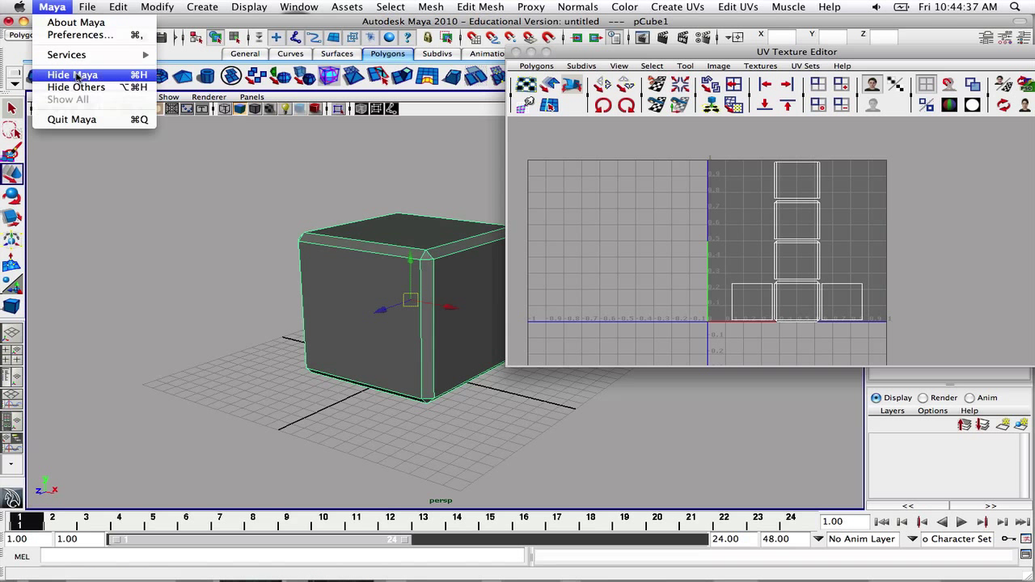
click(76, 77)
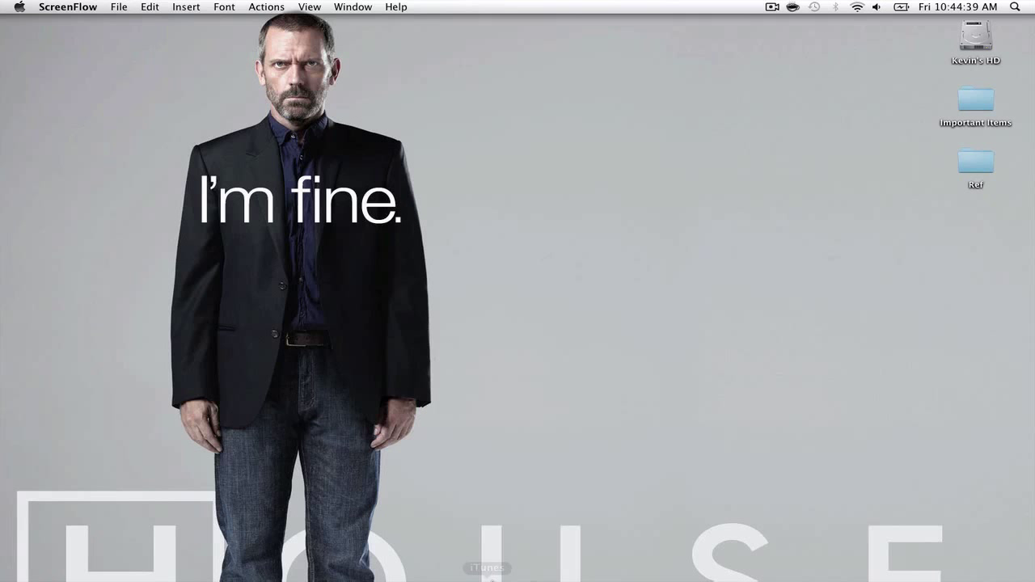
click(476, 574)
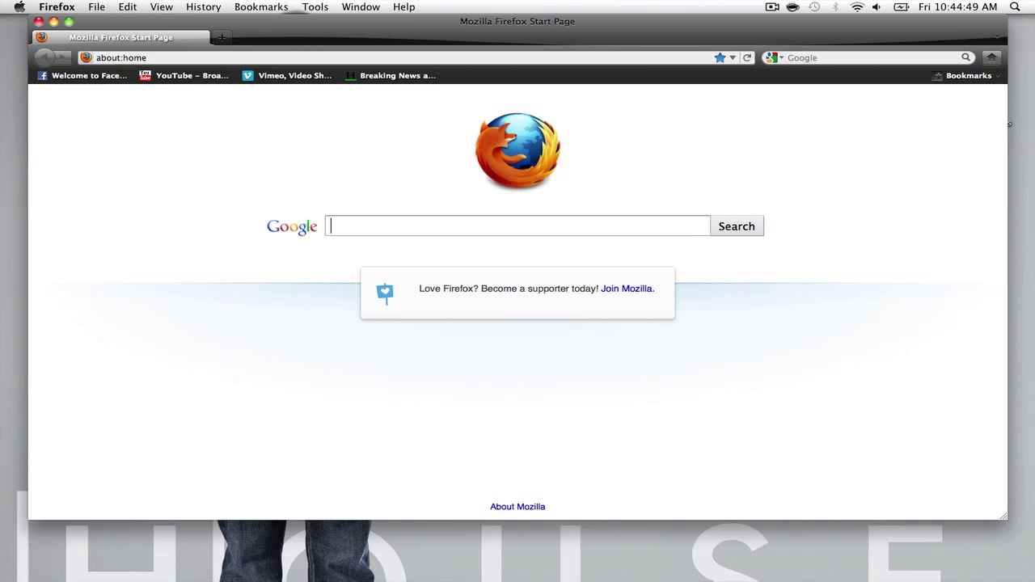
key(Return)
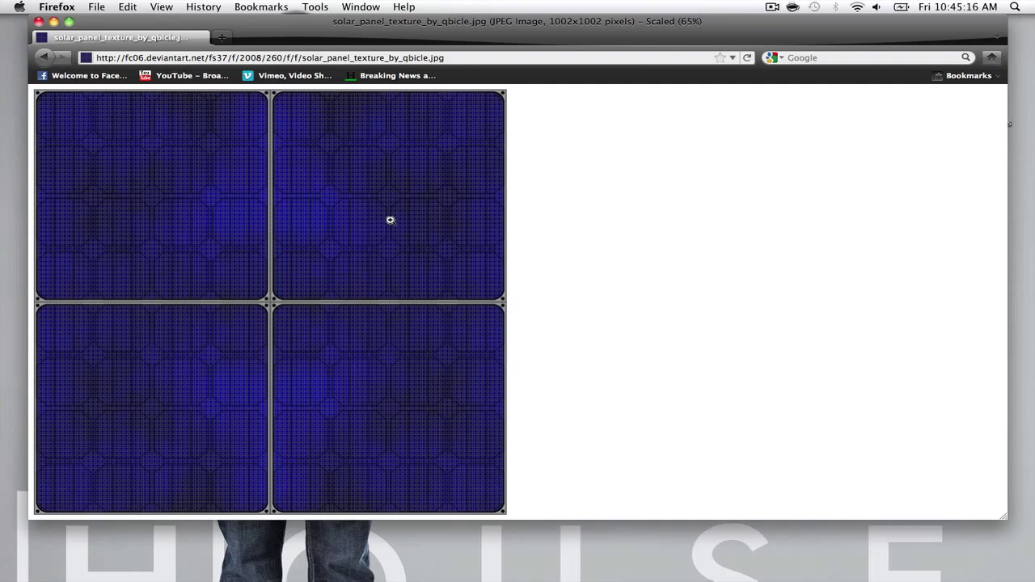
Enlarge the solar panel texture to full size and examine the whole image
click(279, 267)
scroll(292, 283, down, 5)
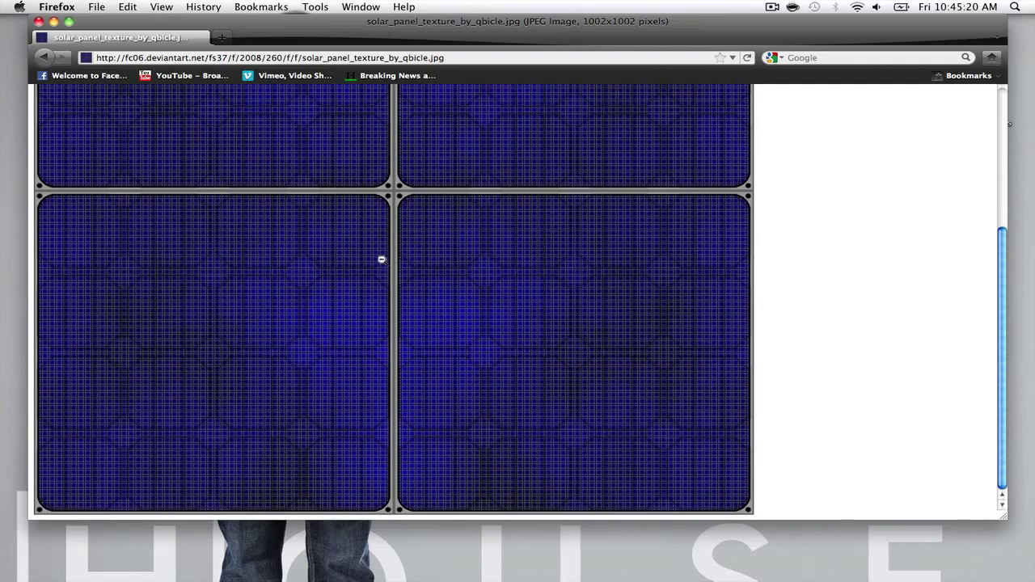
scroll(393, 262, up, 6)
scroll(513, 226, down, 5)
scroll(306, 243, up, 5)
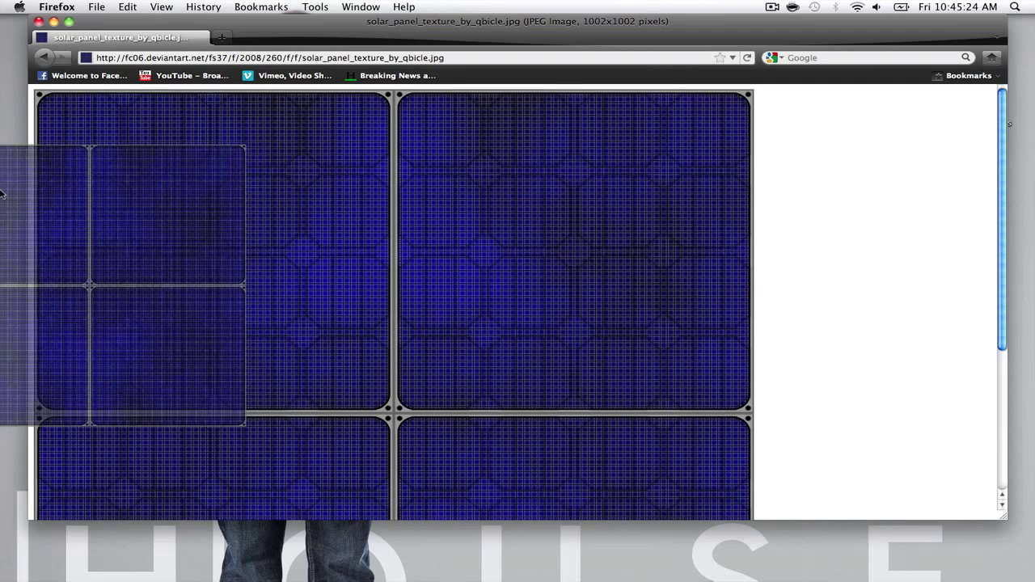
Quit Firefox, switch back to Maya and close the UV Texture Editor
click(55, 6)
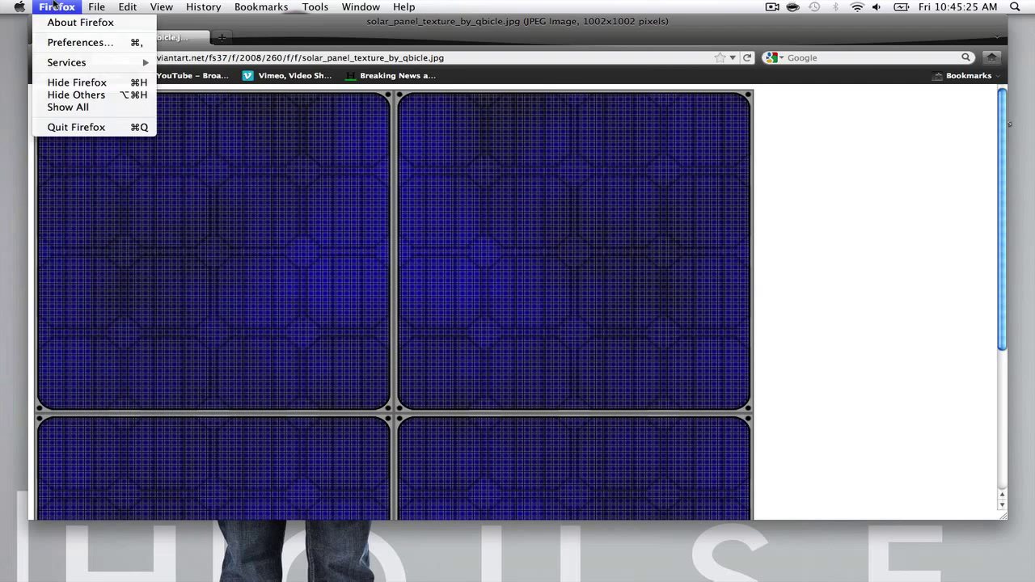
click(89, 127)
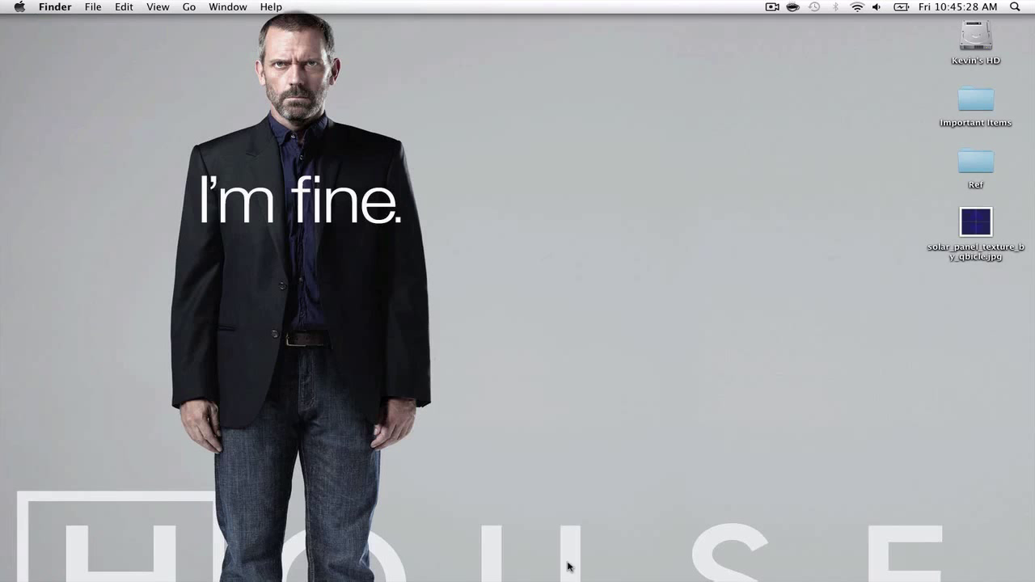
click(531, 574)
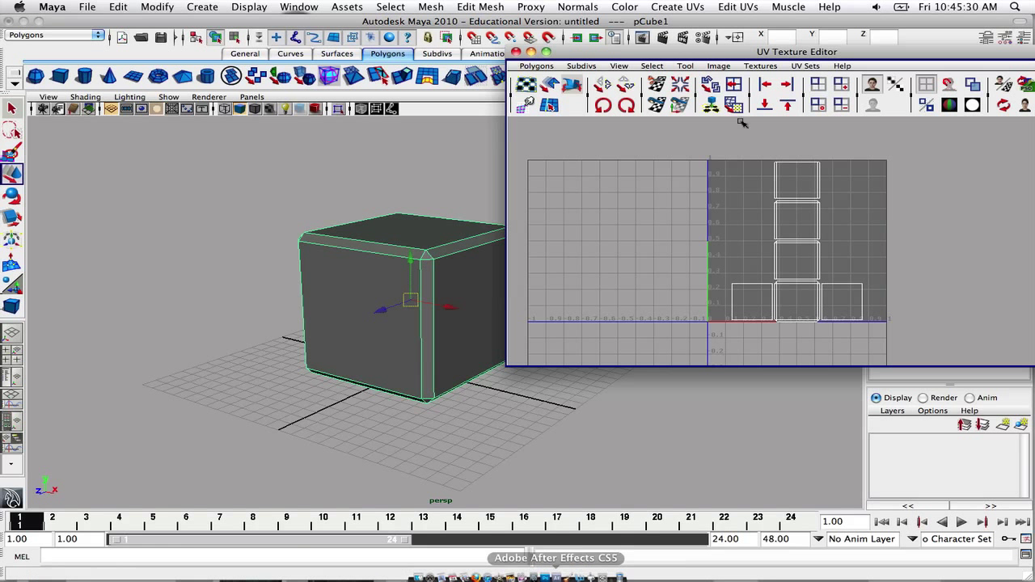
click(519, 47)
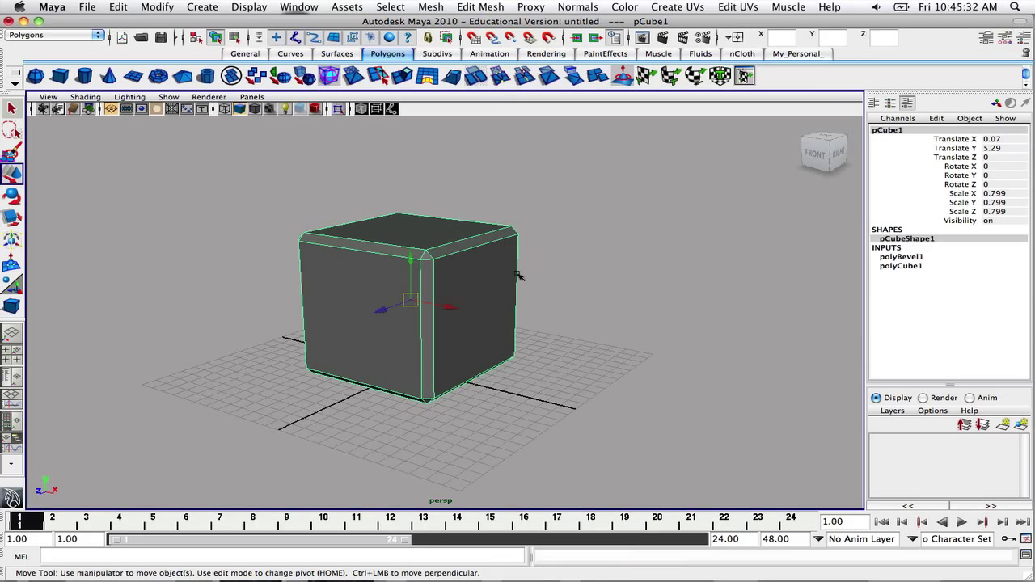
Assign a new Lambert material to the beveled cube
mouse_move(467, 232)
alt+mouse_down()
mouse_move(402, 238)
mouse_move(460, 224)
alt+mouse_up()
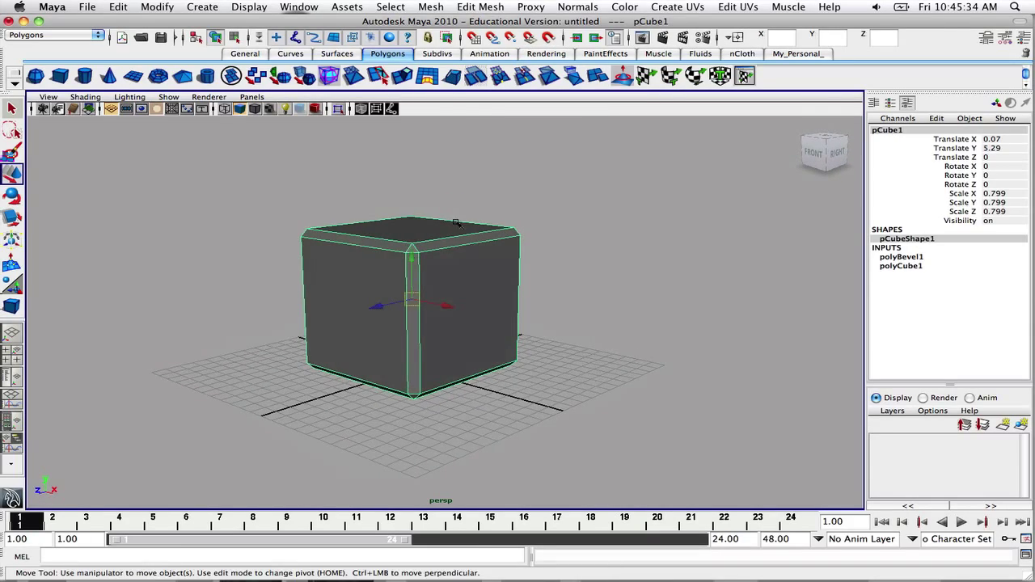
alt+middle_drag(461, 225, 546, 182)
alt+drag(546, 183, 567, 182)
alt+middle_drag(568, 183, 503, 234)
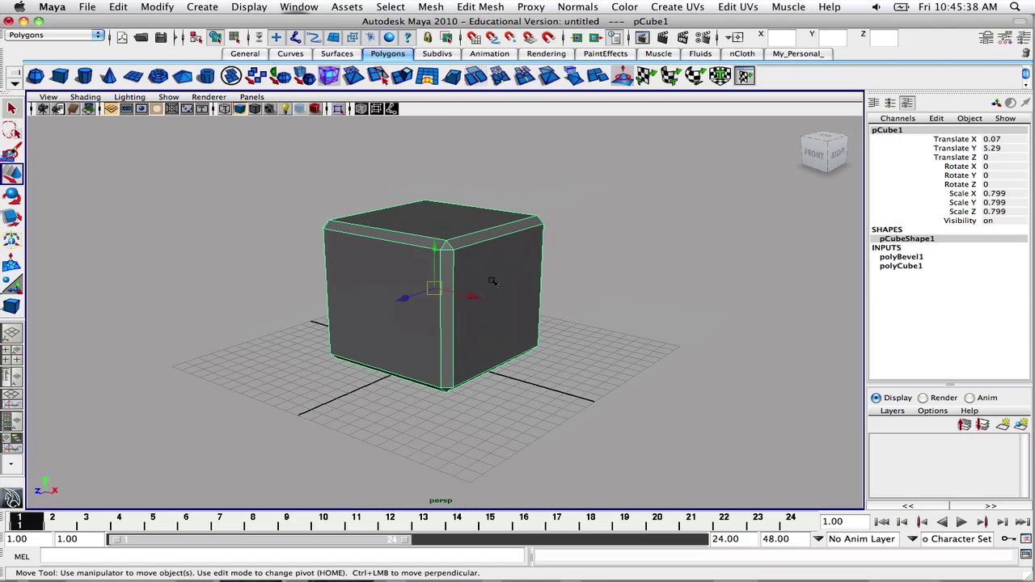
right_drag(493, 270, 629, 115)
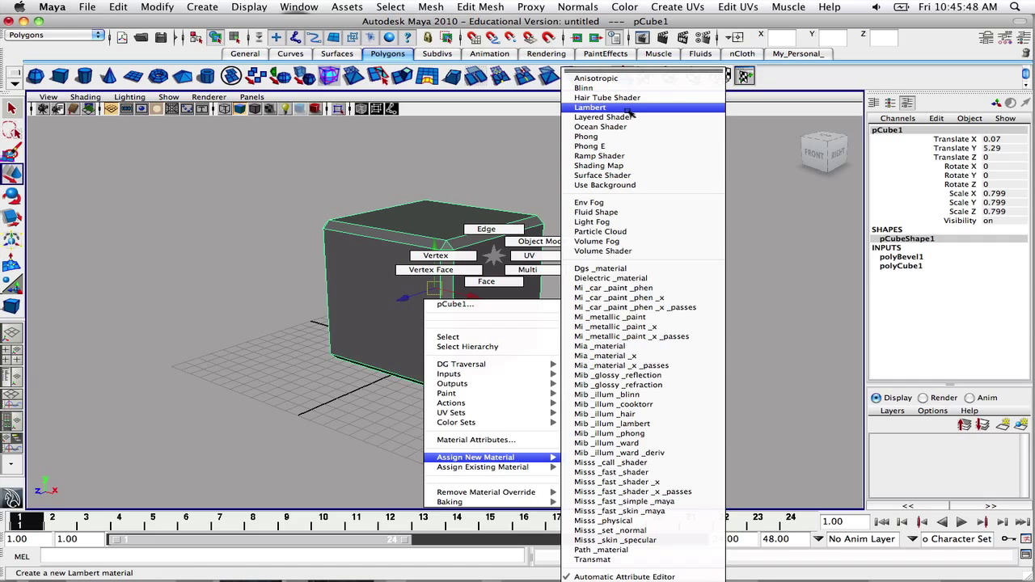
right_drag(630, 115, 630, 115)
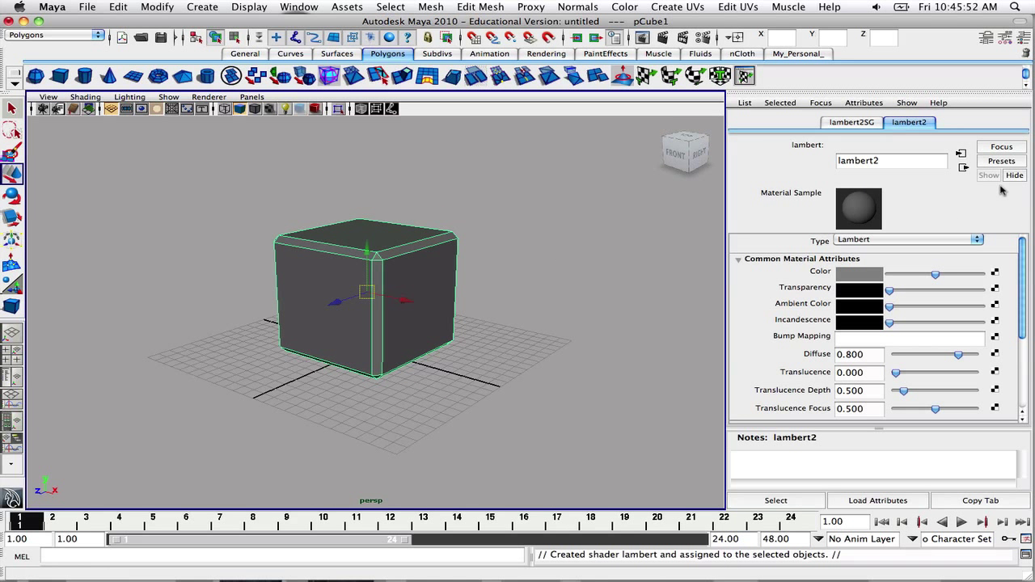
Connect a File texture to the Lambert material's Color and show the cube with textured shading
click(995, 274)
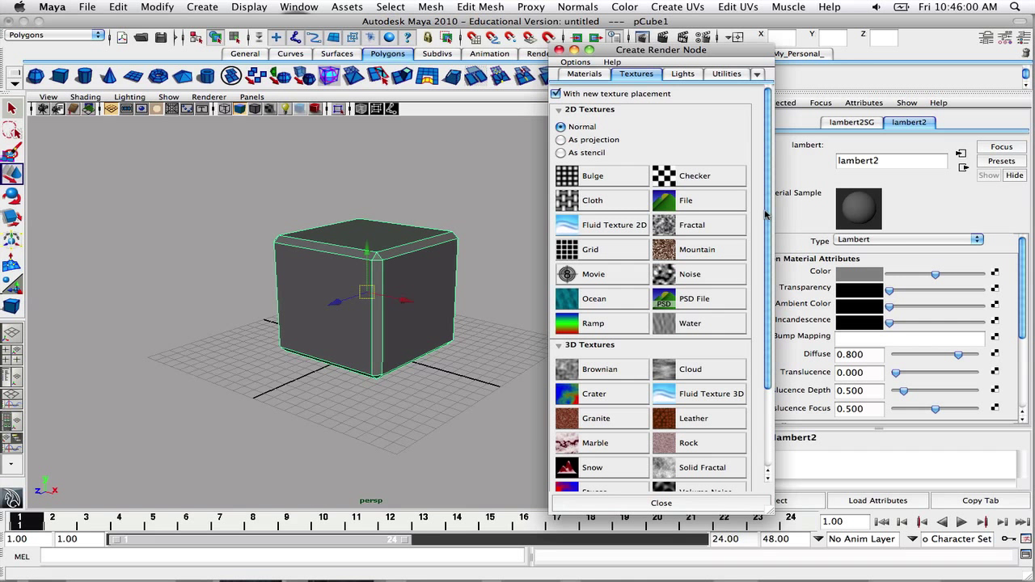
click(687, 200)
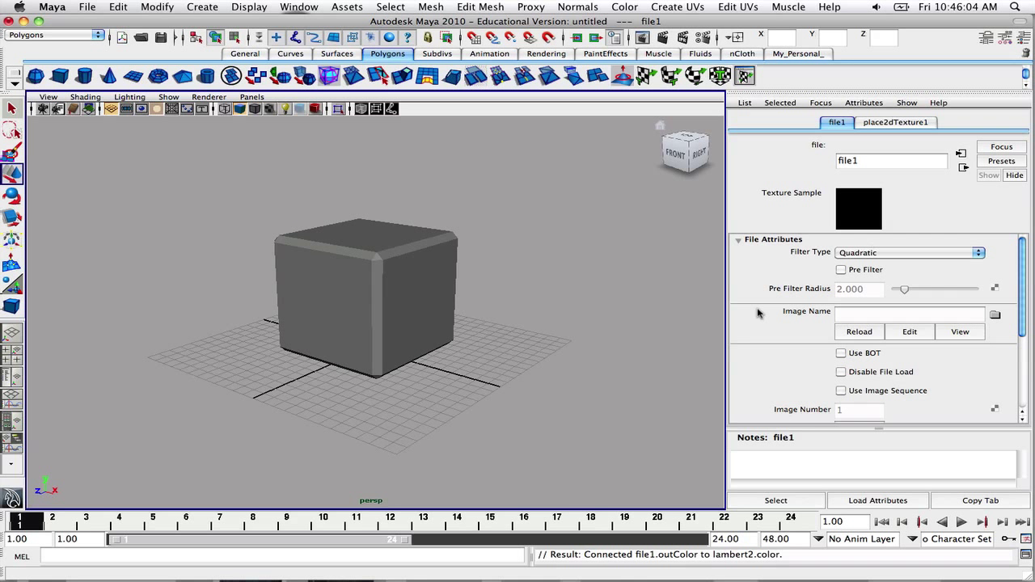
key(6)
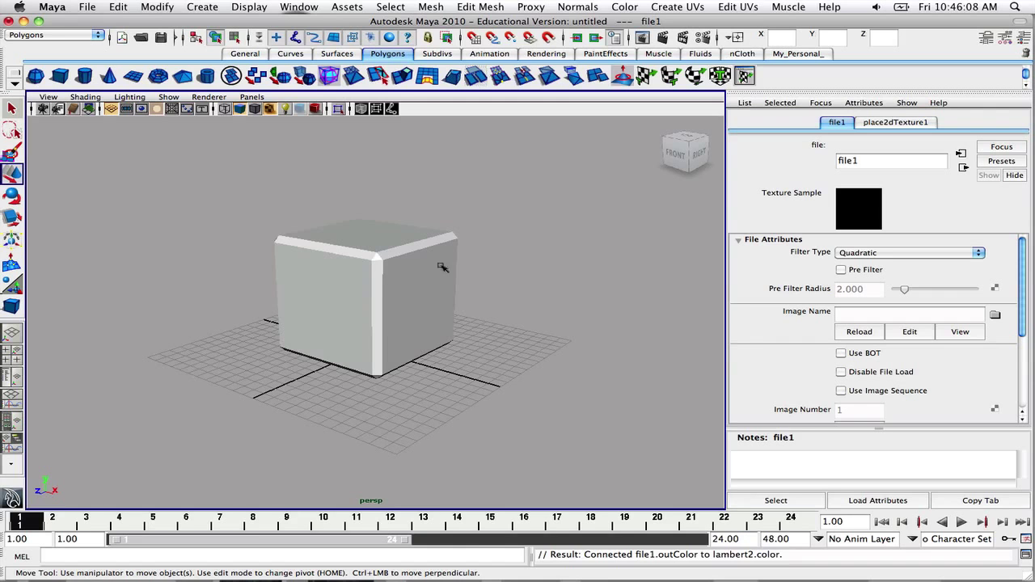
mouse_move(442, 267)
alt+mouse_down()
mouse_move(361, 267)
mouse_move(380, 242)
mouse_move(494, 257)
mouse_move(393, 289)
mouse_move(449, 257)
mouse_move(457, 268)
alt+mouse_up()
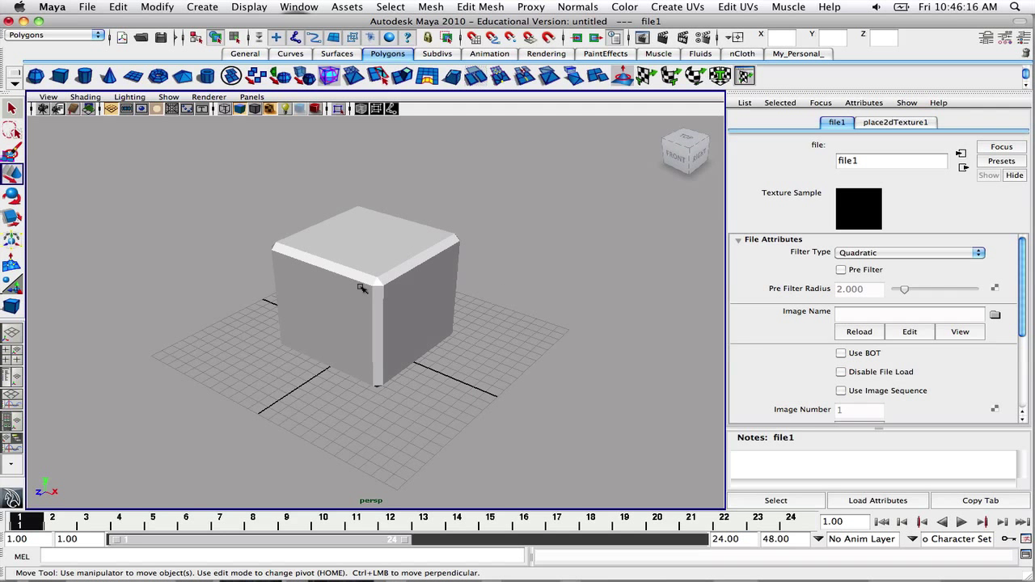
alt+drag(361, 289, 328, 282)
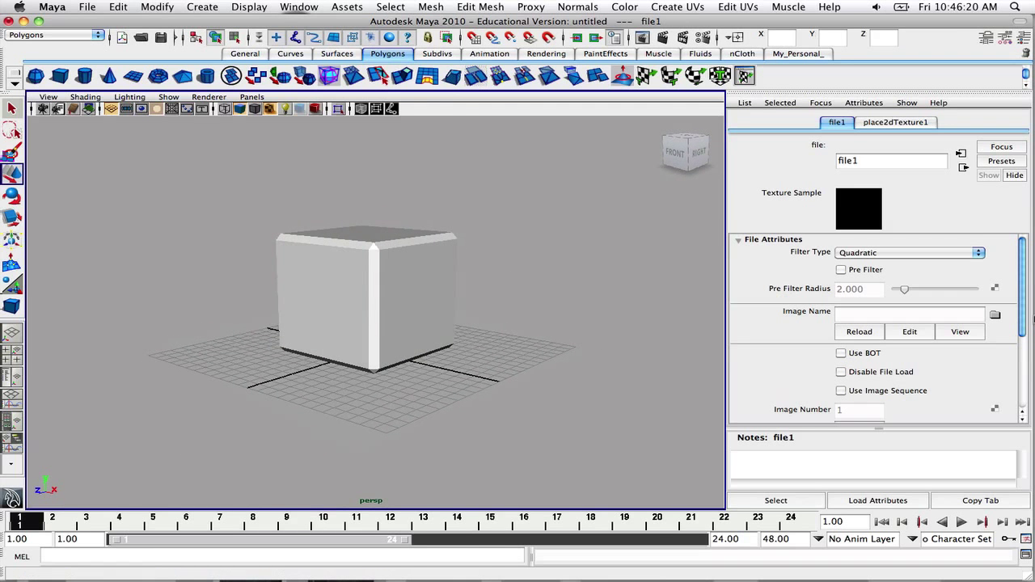
Load solar_panel_texture_by_qbicle.jpg from the Desktop as the file texture's image
click(996, 315)
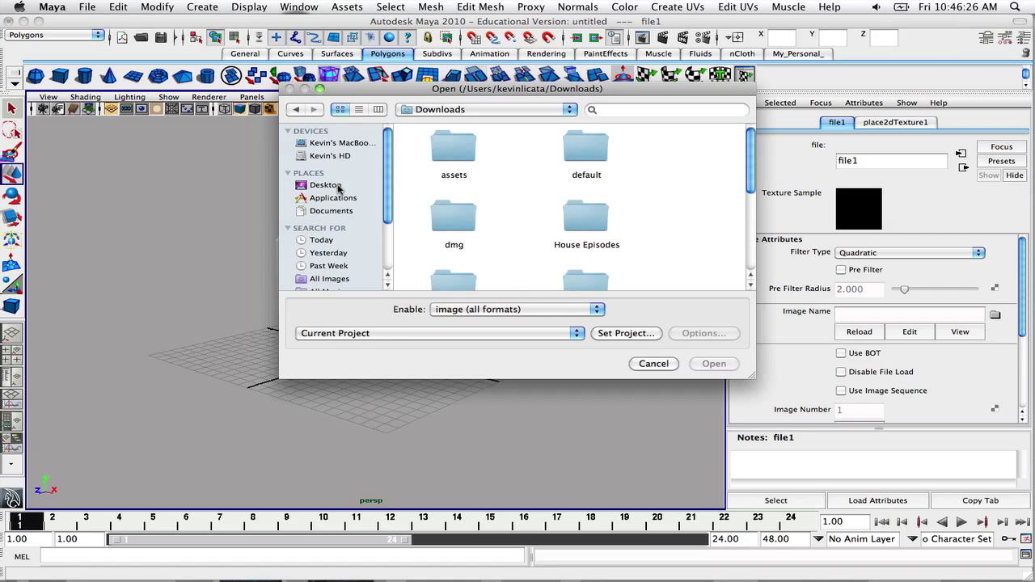
click(327, 185)
click(458, 216)
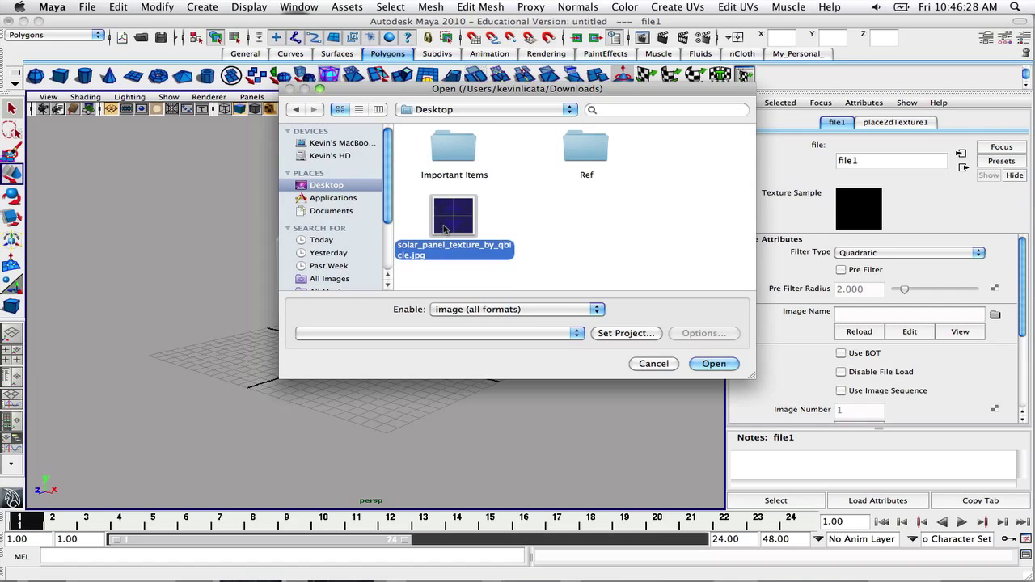
click(729, 368)
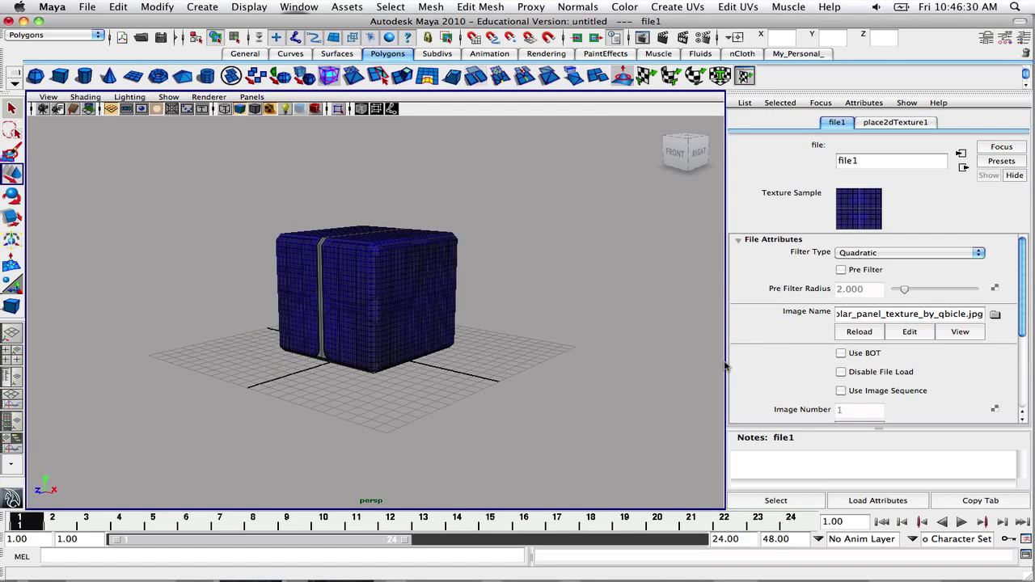
alt+drag(412, 322, 320, 319)
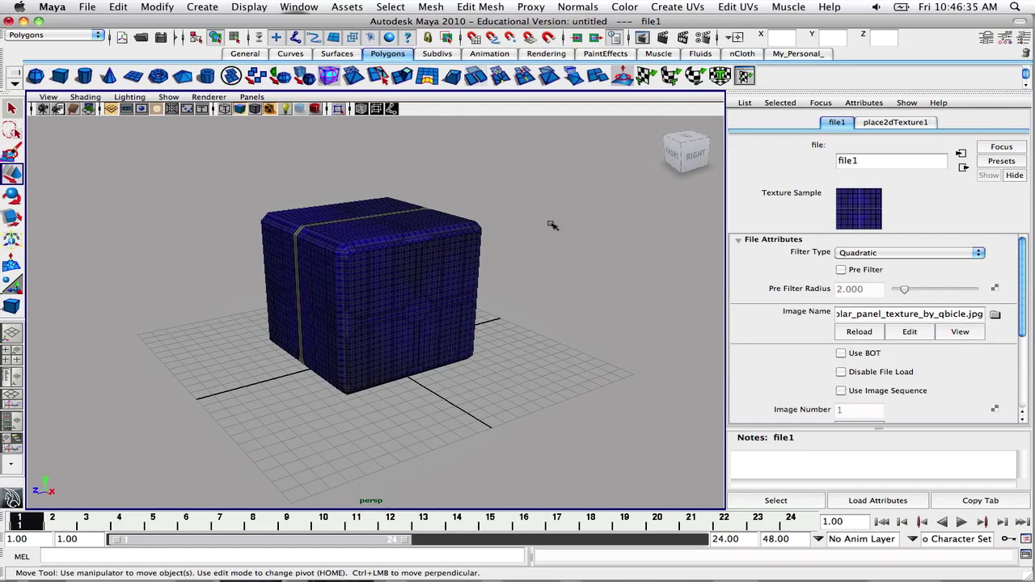
Reopen the UV Texture Editor and select the cube to show its UV shells over the solar panel image
click(746, 77)
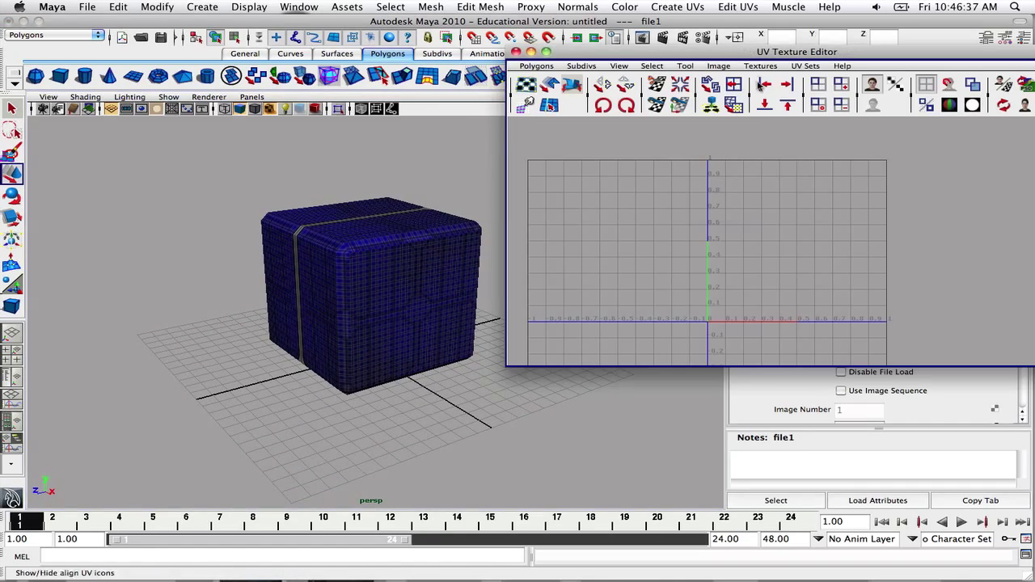
click(378, 252)
scroll(835, 217, up, 5)
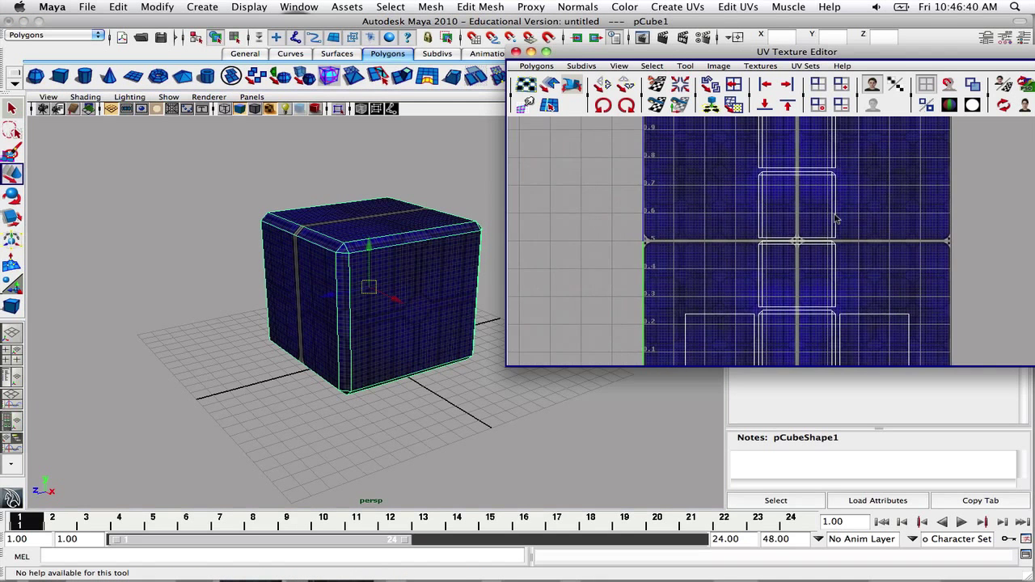
scroll(834, 218, down, 2)
scroll(753, 229, down, 3)
scroll(797, 283, up, 2)
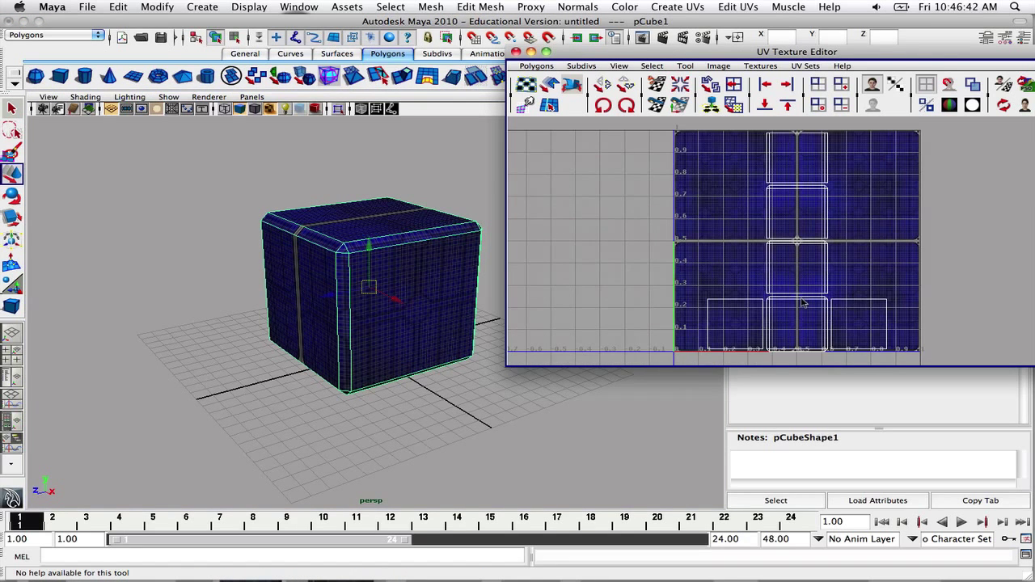
scroll(759, 243, down, 3)
Examine how the solar panel texture falls on each side of the cube compared with its UV layout
alt+drag(356, 283, 402, 281)
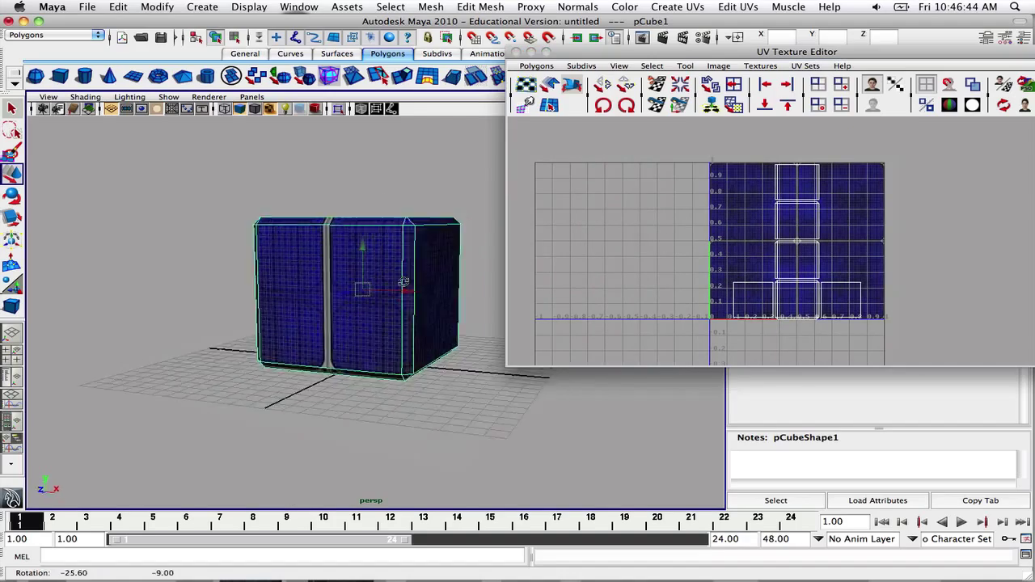
alt+drag(482, 285, 403, 315)
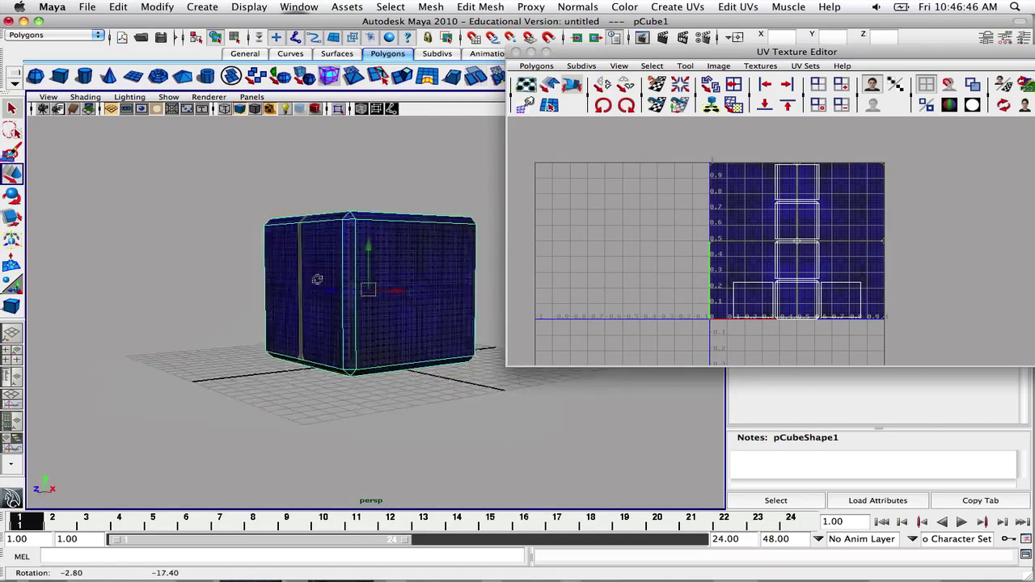
alt+drag(317, 279, 341, 299)
alt+drag(463, 306, 411, 302)
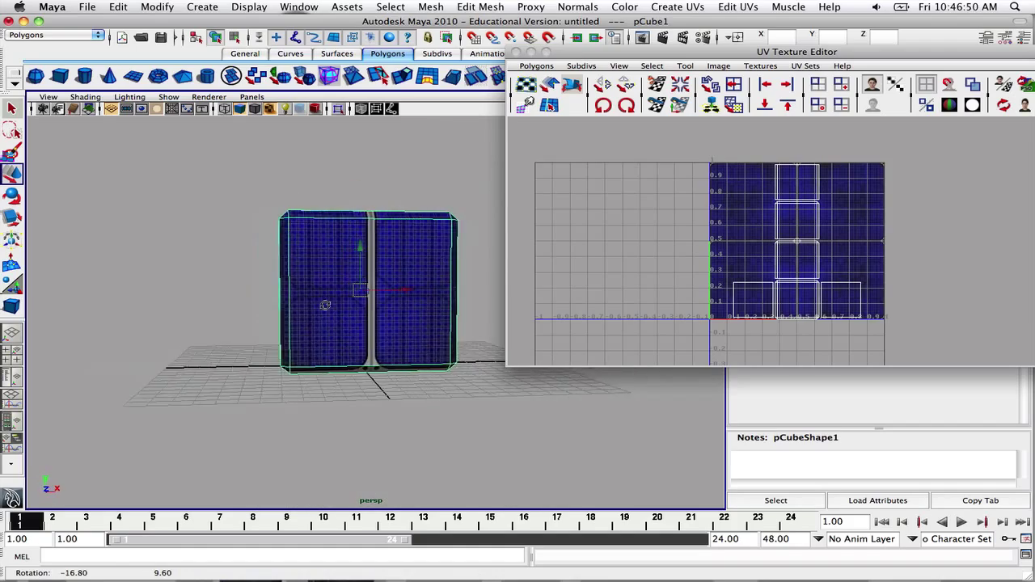
mouse_move(324, 304)
alt+mouse_down()
mouse_move(328, 260)
mouse_move(340, 300)
alt+mouse_up()
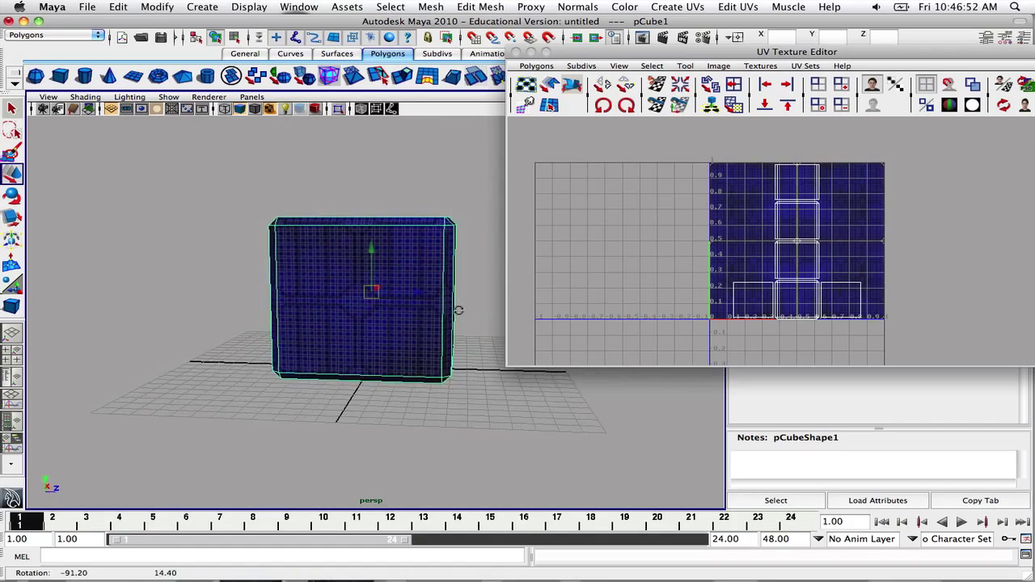
alt+drag(467, 310, 468, 278)
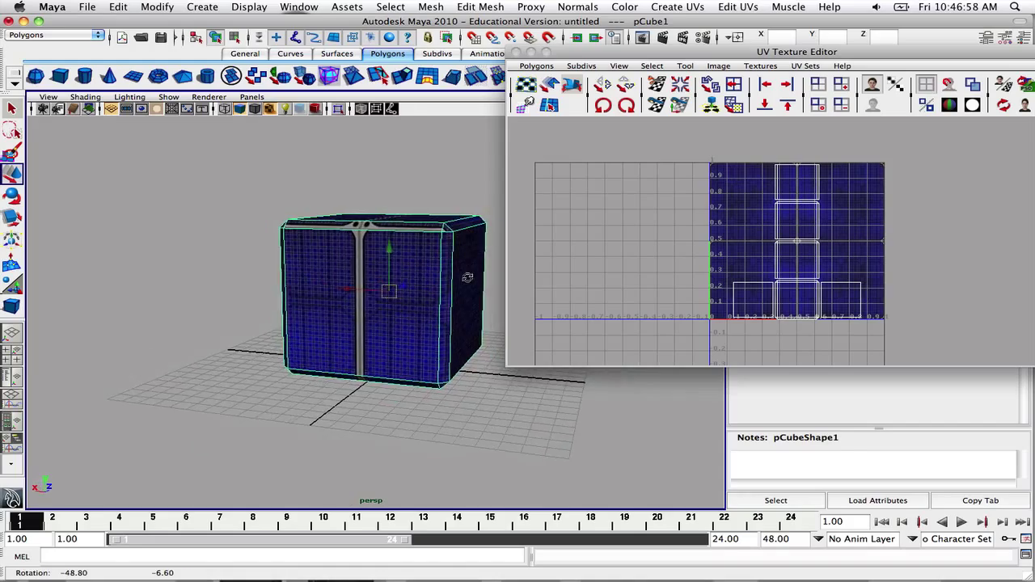
alt+drag(348, 291, 316, 312)
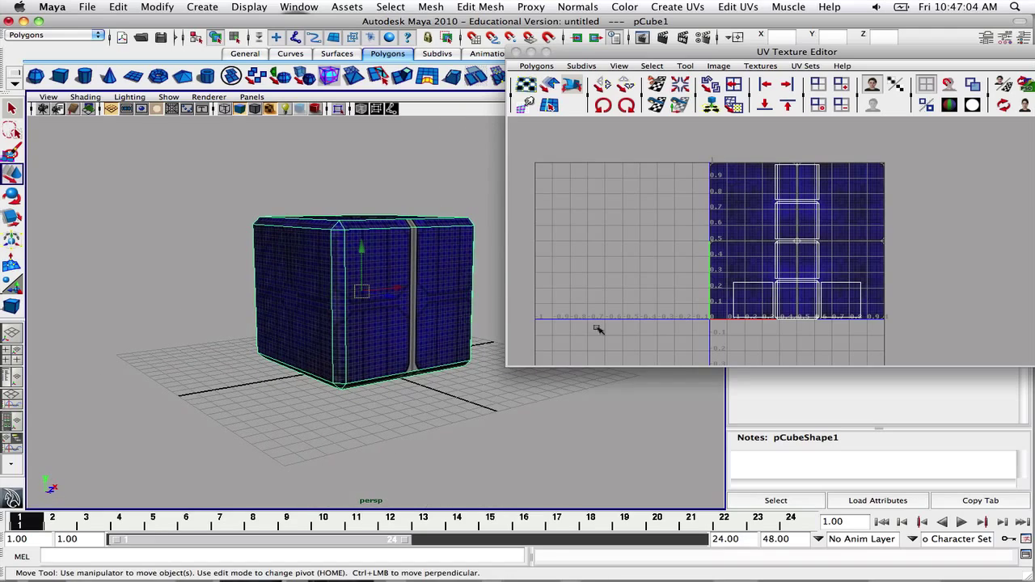
scroll(784, 298, up, 5)
scroll(770, 300, down, 3)
Select the cube's large side face in face mode to locate its shell in the UV layout
alt+drag(377, 305, 333, 300)
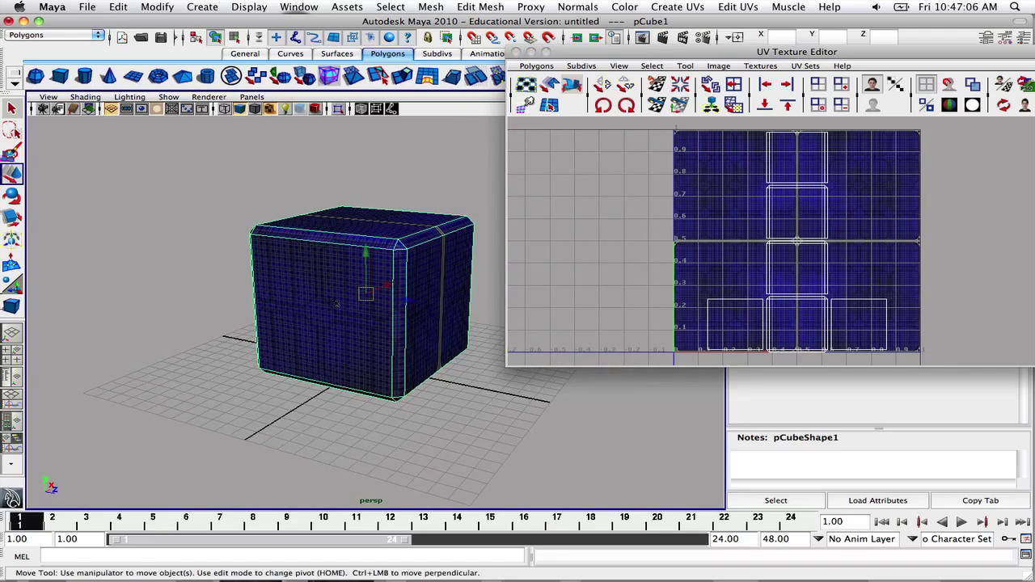
right_click(332, 300)
click(334, 325)
click(340, 301)
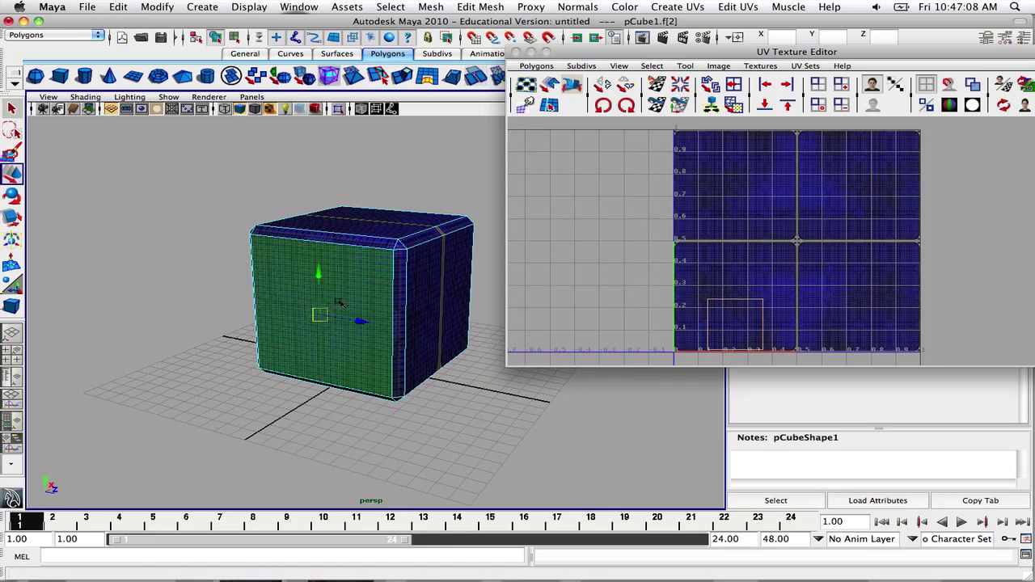
alt+drag(339, 305, 398, 260)
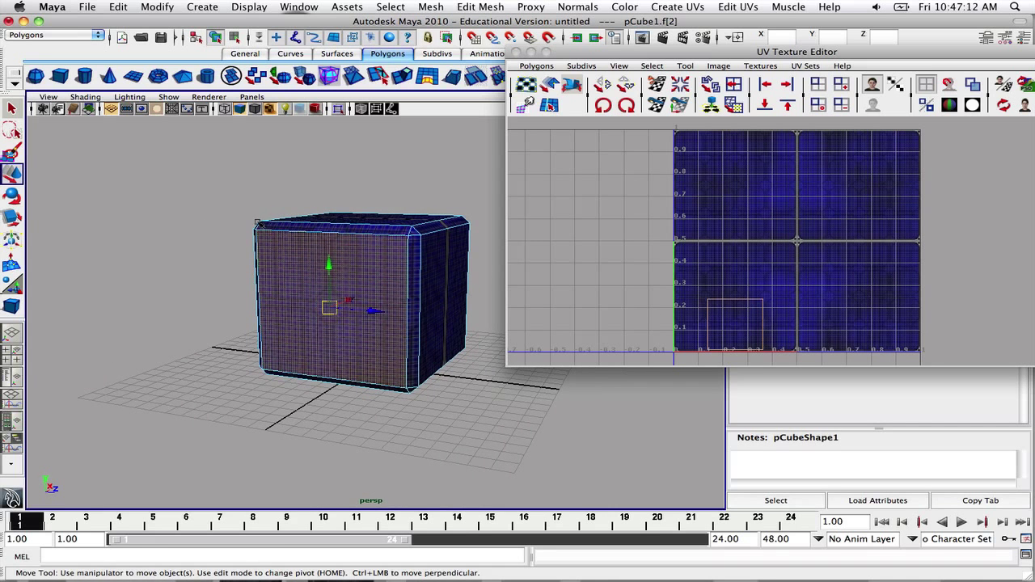
Box-select the faces across the cube's side to view their UV shells, and clear the selection
drag(256, 222, 435, 388)
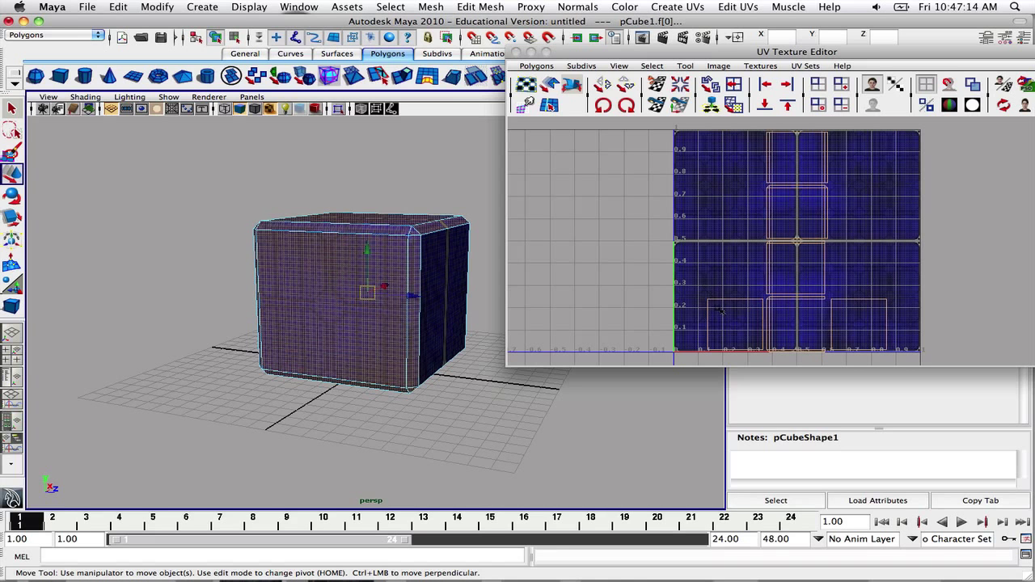
alt+drag(444, 298, 388, 322)
click(254, 197)
alt+drag(287, 236, 386, 231)
scroll(394, 199, down, 4)
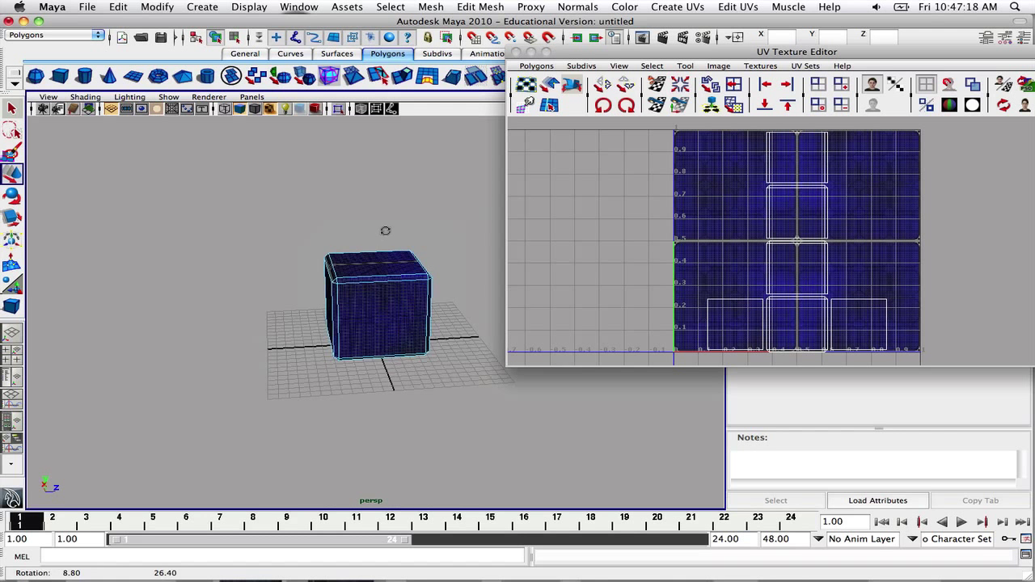
alt+drag(385, 293, 381, 285)
scroll(381, 285, up, 3)
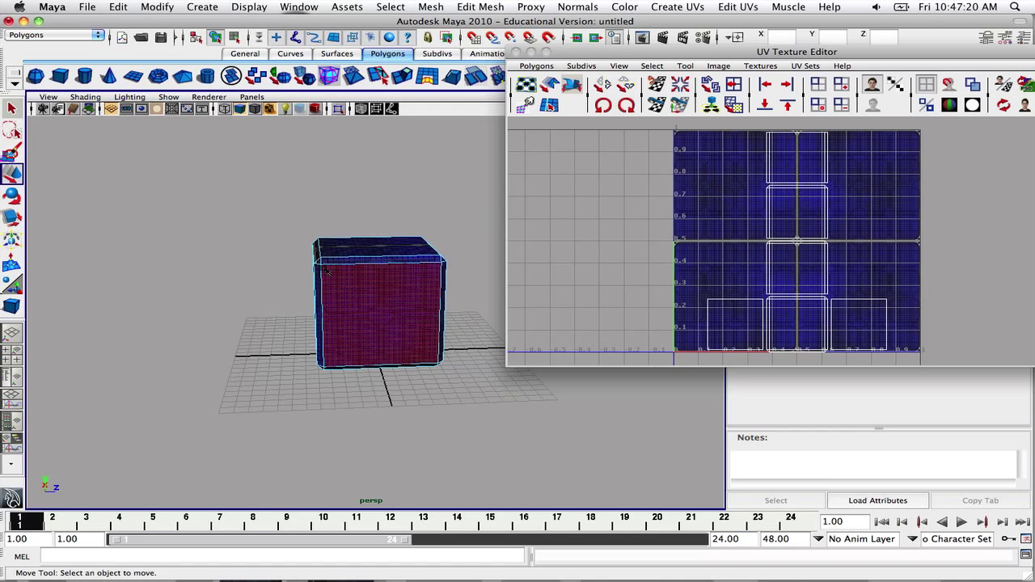
Select the lower-left shell's face in the UV Texture Editor and check which side of the cube it covers
right_drag(706, 306, 706, 322)
click(734, 319)
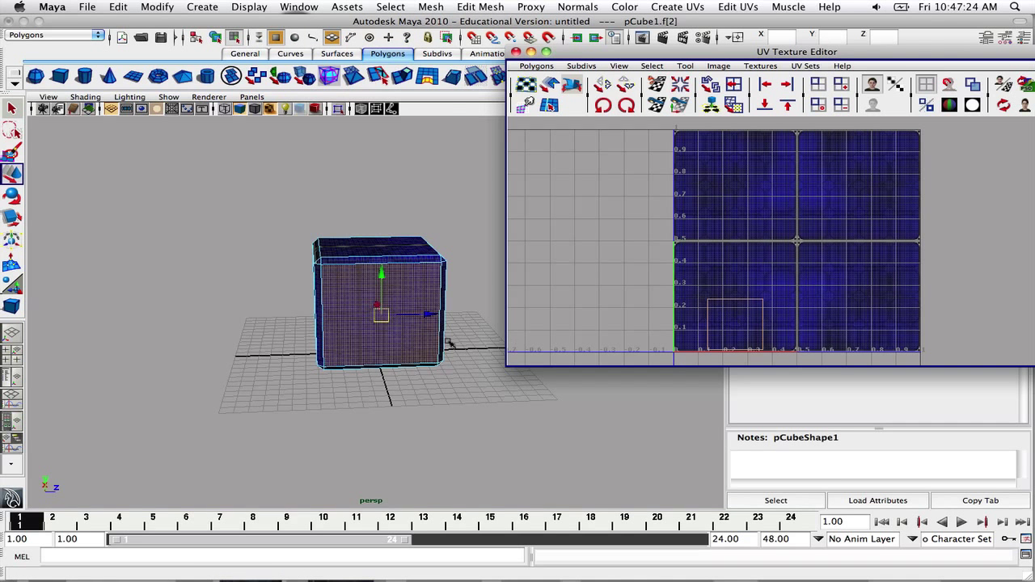
alt+drag(450, 342, 356, 299)
Switch the UV Texture Editor to UV selection and select all UVs of the lower-left shell
right_drag(730, 307, 783, 308)
drag(702, 296, 772, 362)
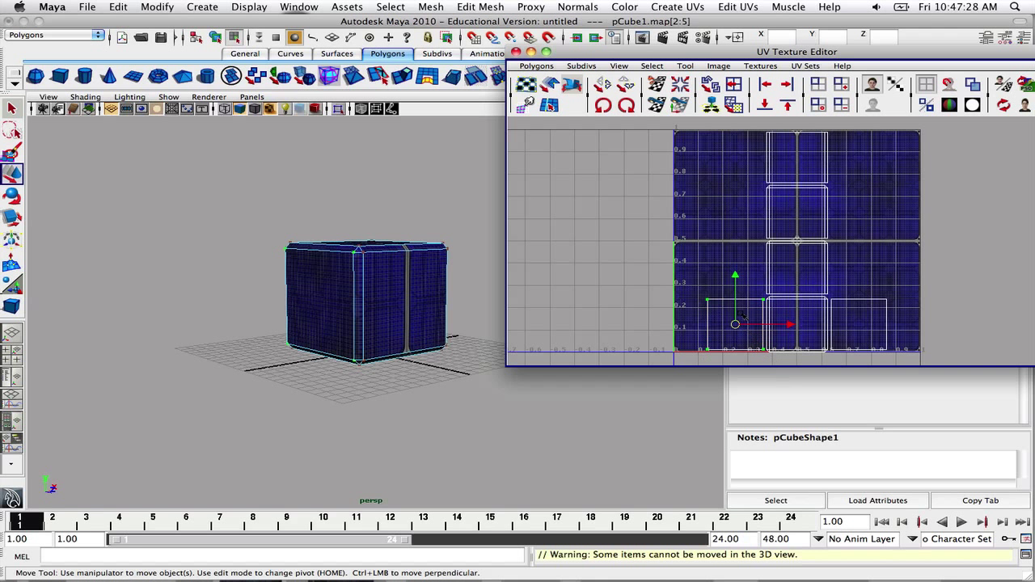
right_drag(737, 313, 781, 312)
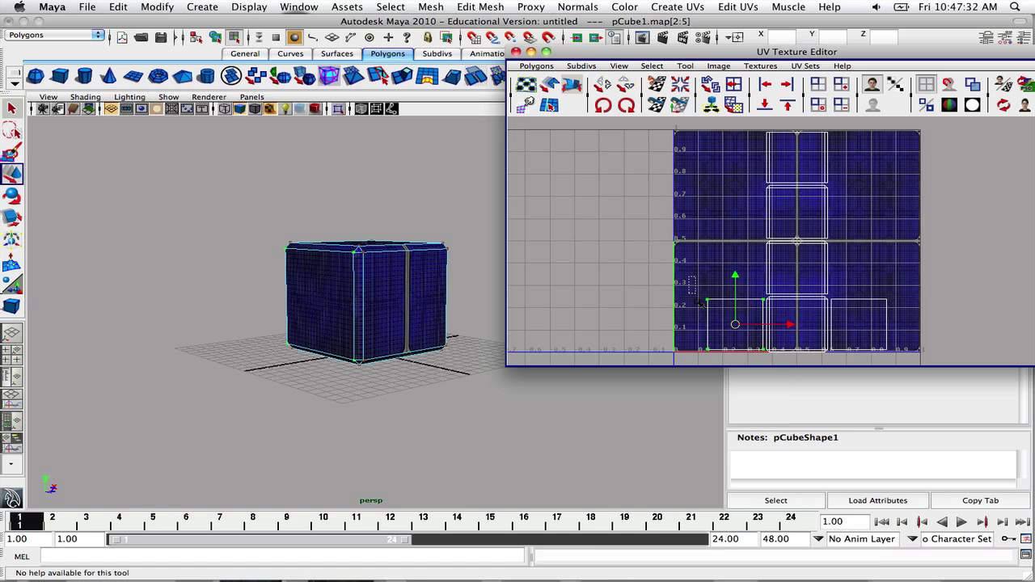
drag(680, 288, 723, 359)
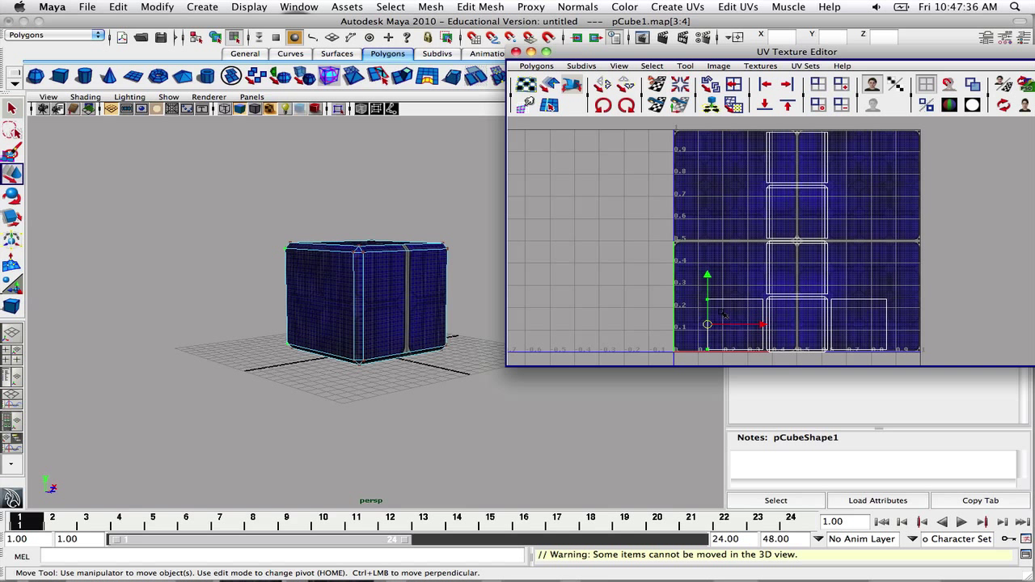
ctrl+right_drag(722, 315, 747, 301)
Try moving the lower-left shell over the upper-left panel and back over the lower-left one, and undo both moves
drag(735, 324, 721, 197)
alt+drag(380, 299, 452, 311)
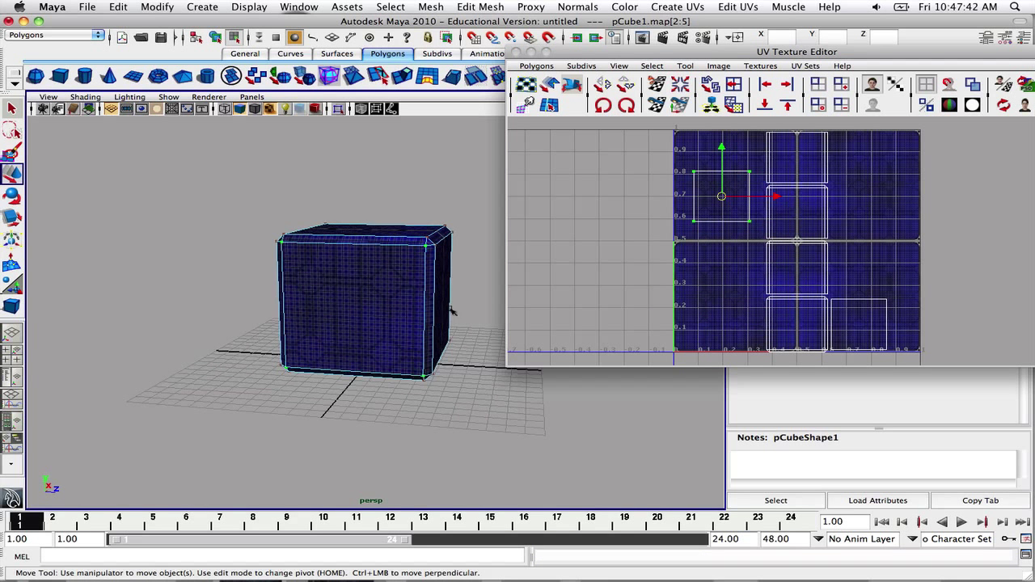
drag(722, 196, 708, 306)
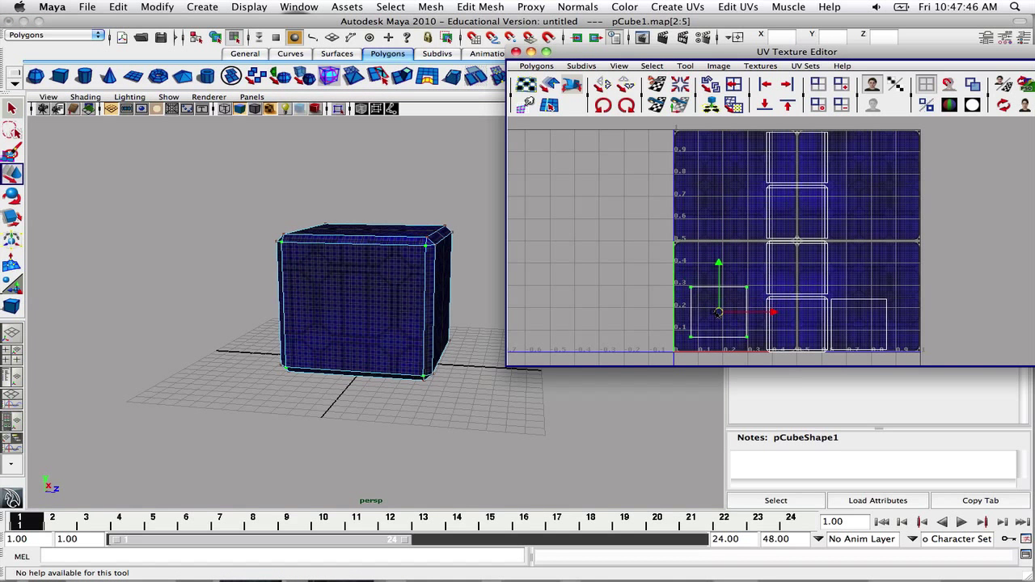
key(ctrl+z)
key(ctrl+z)
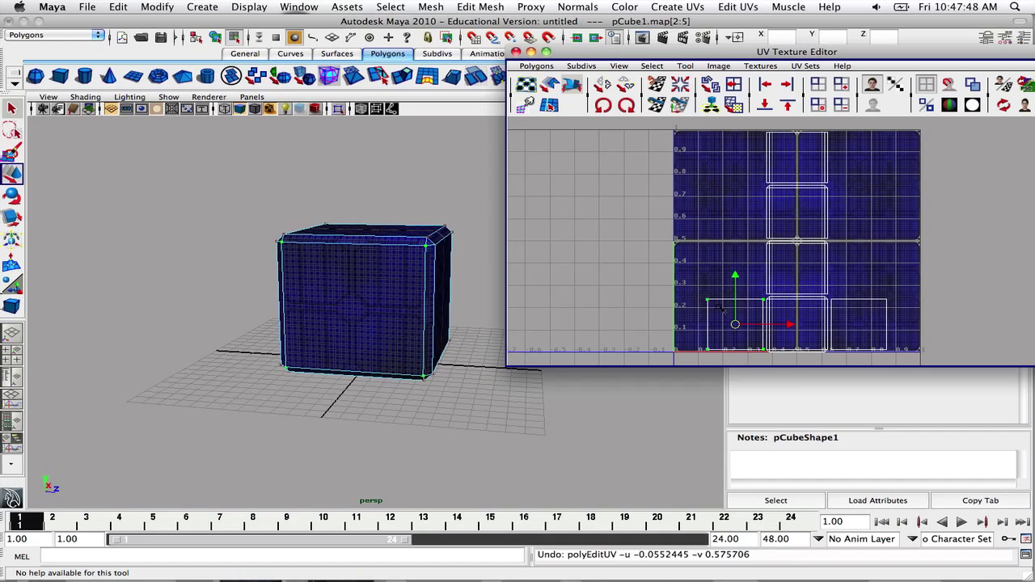
Clear the UV selection and inspect how the solar panels line up on the cube's front, top and side faces
alt+drag(439, 305, 306, 317)
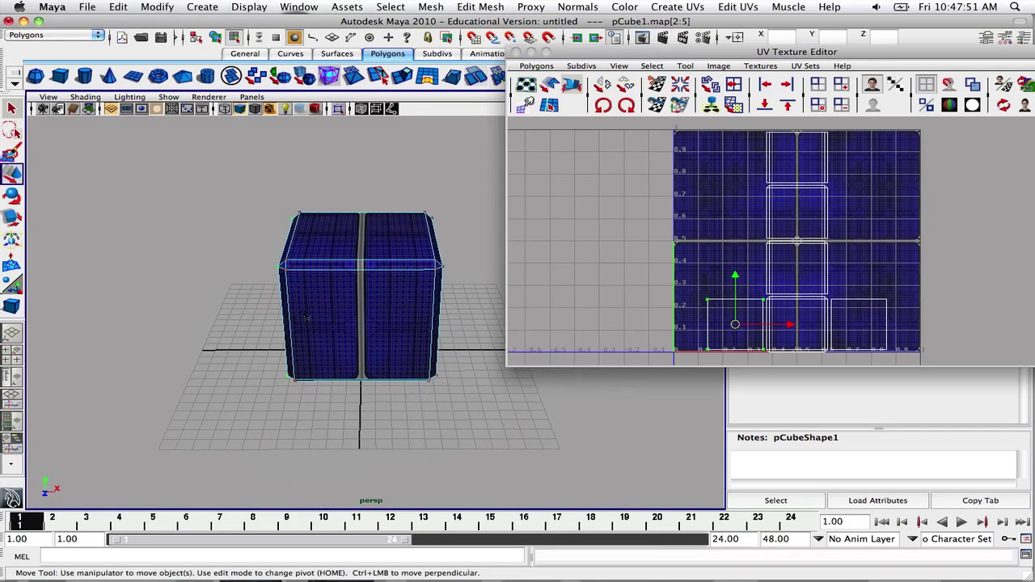
click(378, 190)
alt+drag(378, 190, 354, 259)
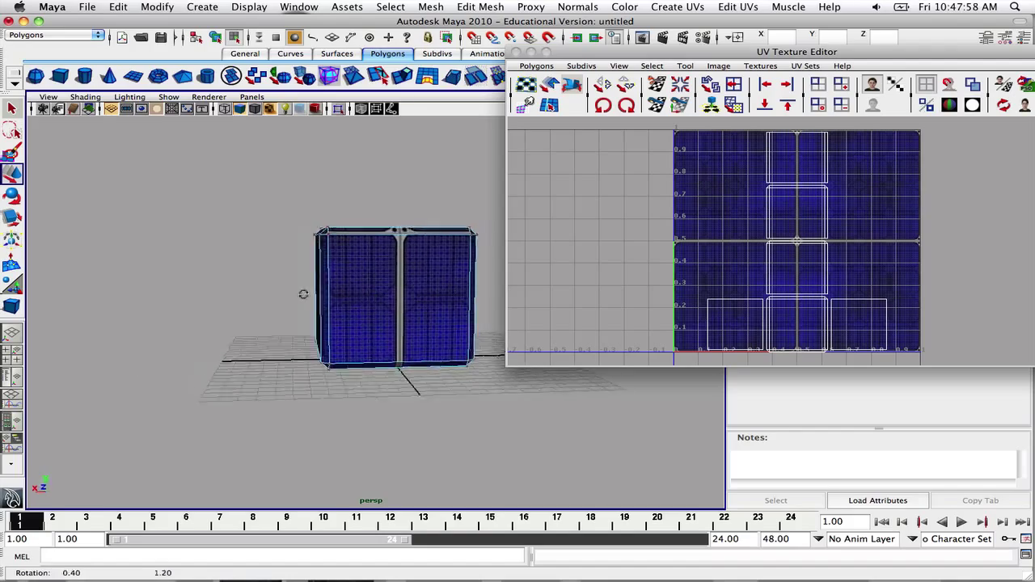
alt+drag(464, 301, 526, 343)
alt+drag(323, 327, 428, 344)
alt+drag(356, 243, 470, 344)
alt+drag(293, 345, 475, 258)
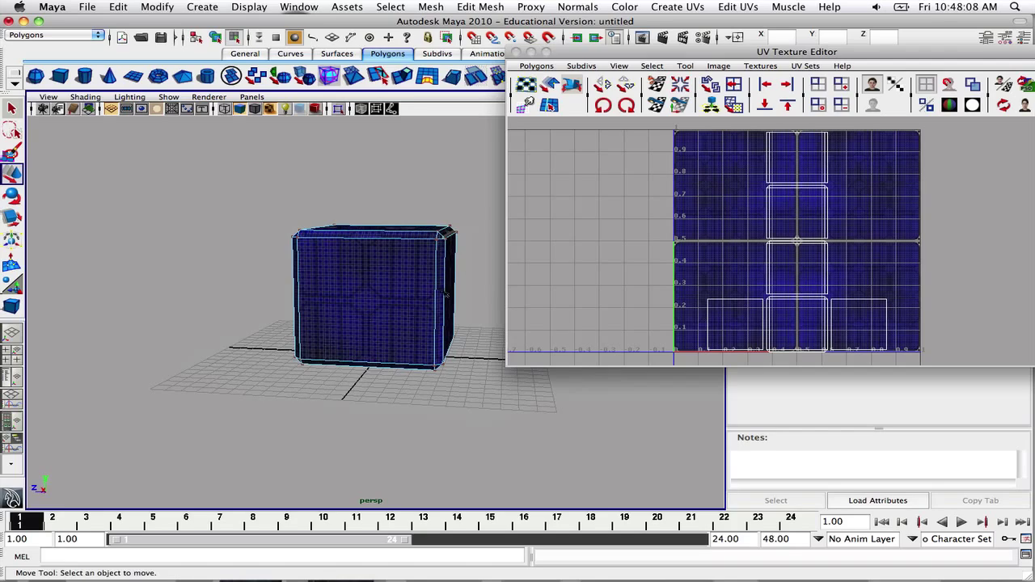
alt+drag(446, 295, 309, 273)
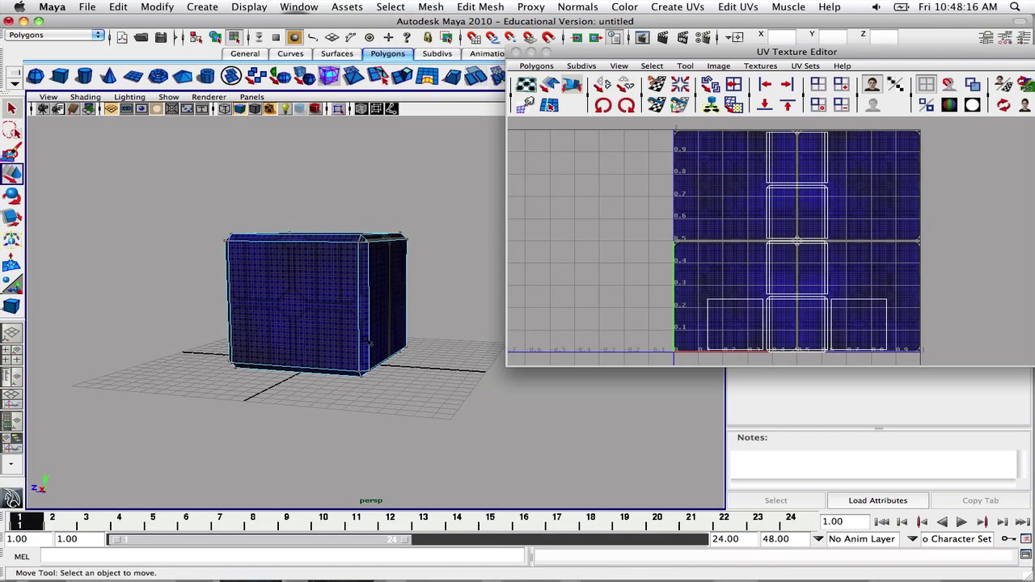
Switch to Firefox and search Google Images for "box texture"
mouse_move(441, 575)
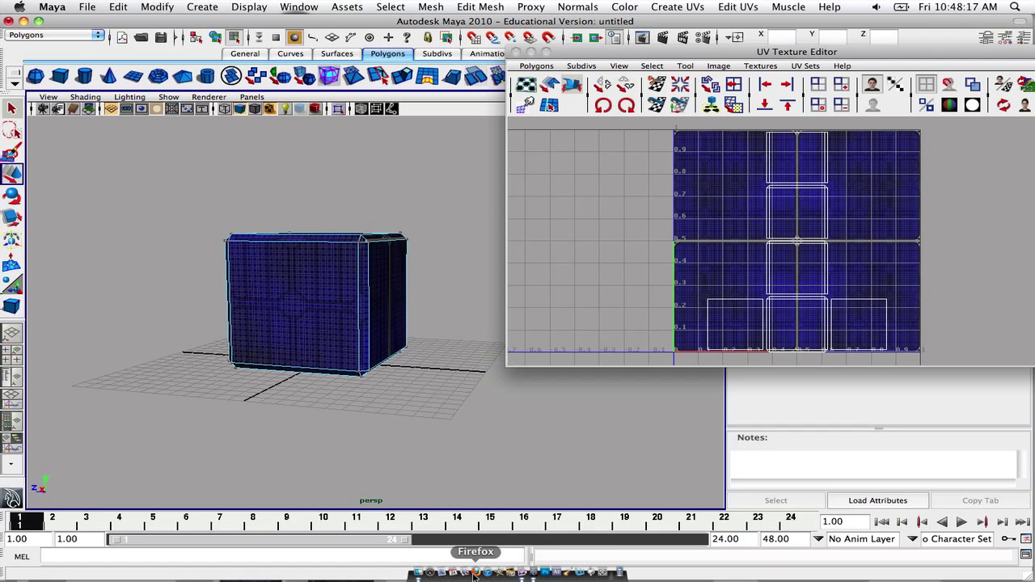
click(476, 574)
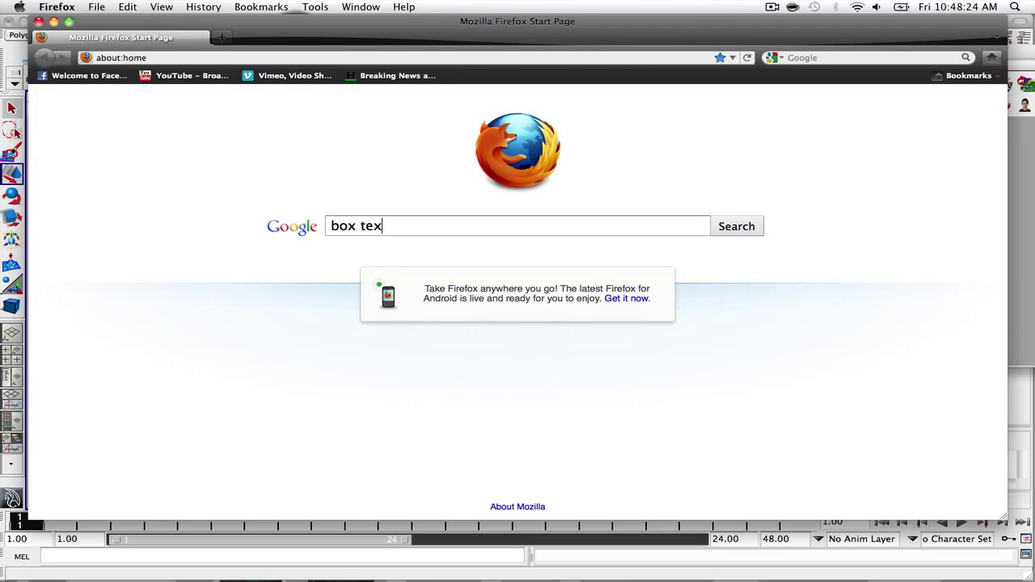
key(Return)
click(79, 94)
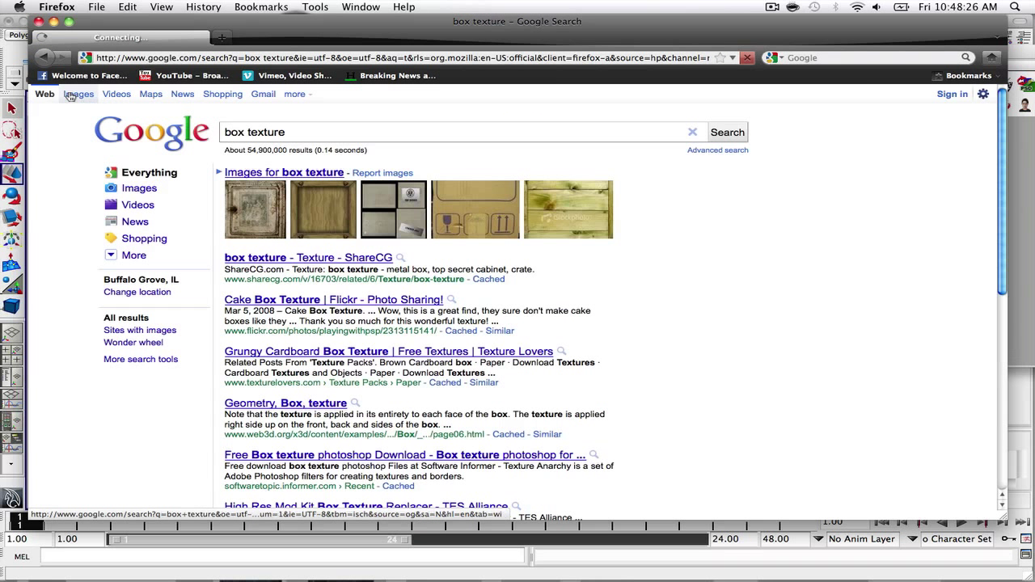
mouse_move(523, 188)
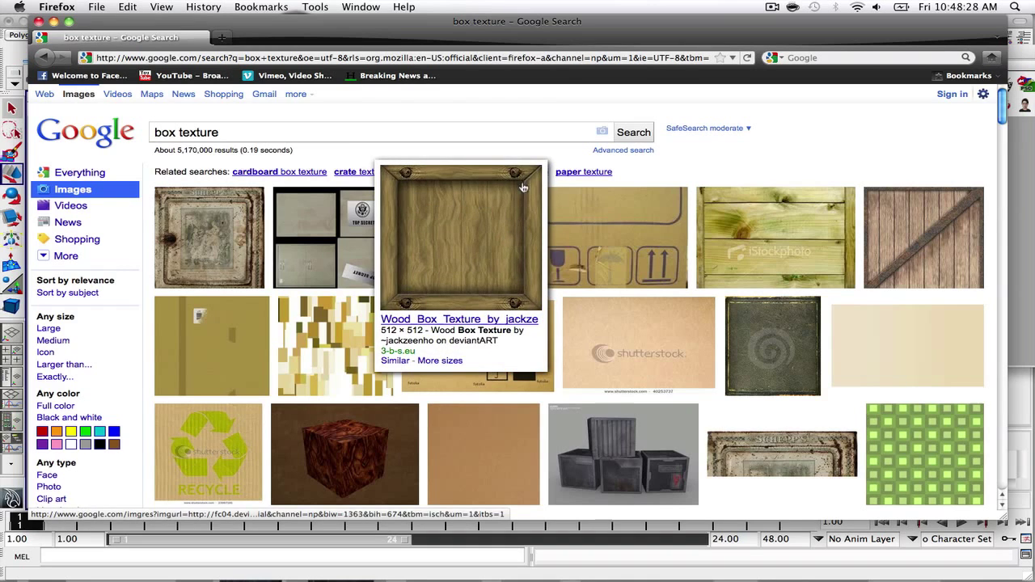
Narrow the image search to "cardboard box texture" in Large size and preview the textures on the first results page
click(275, 172)
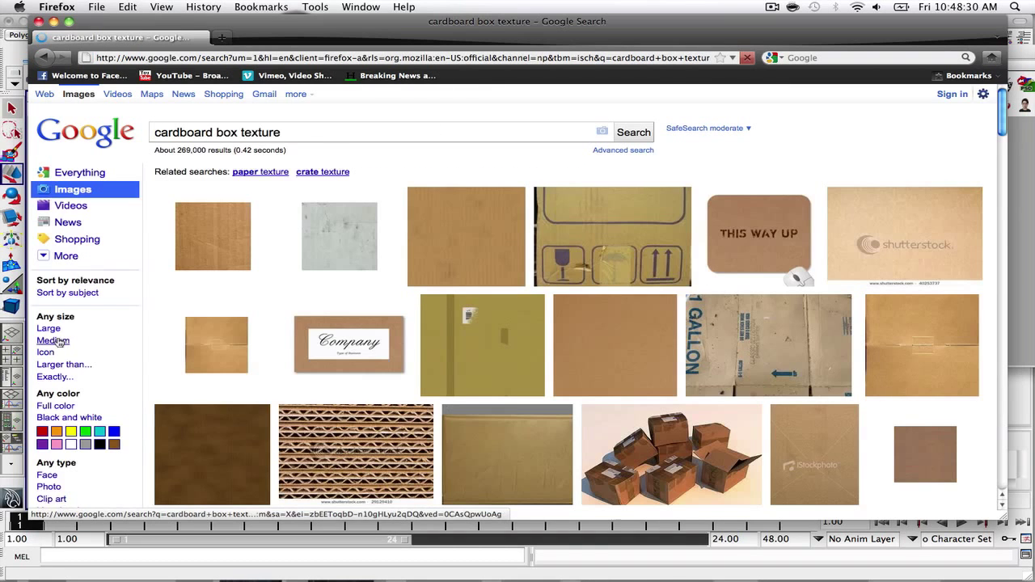
click(48, 329)
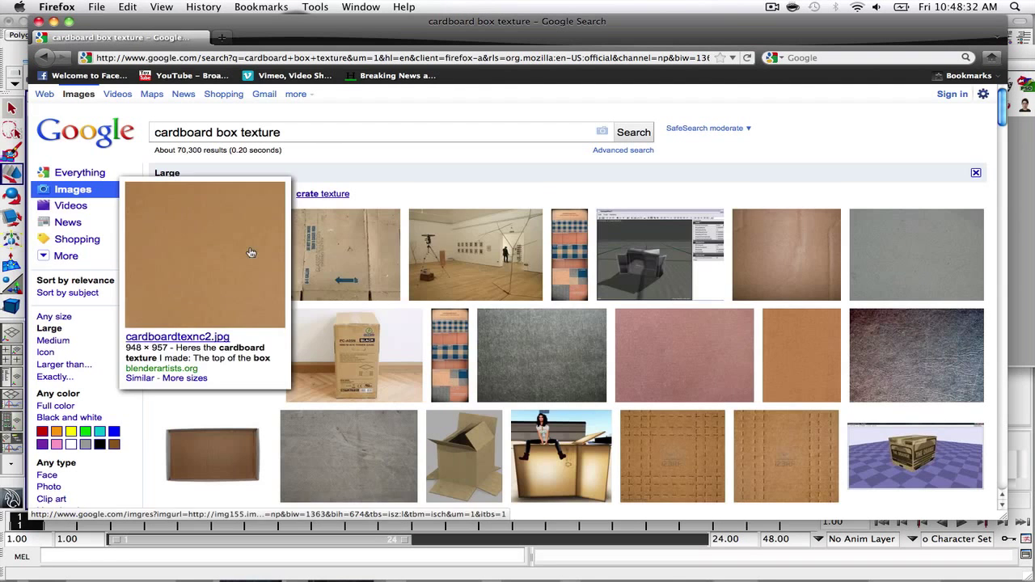
mouse_move(521, 384)
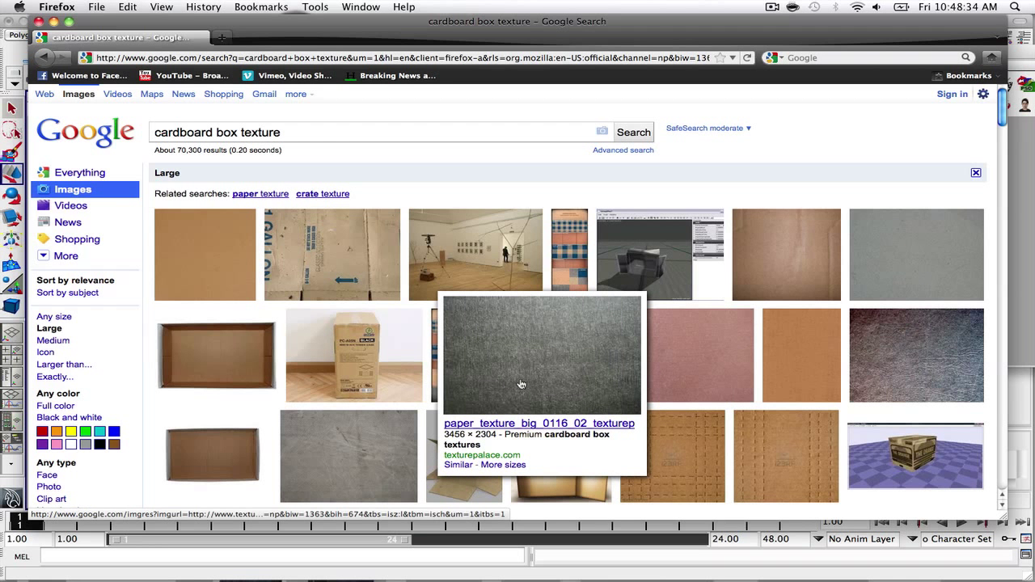
mouse_move(748, 467)
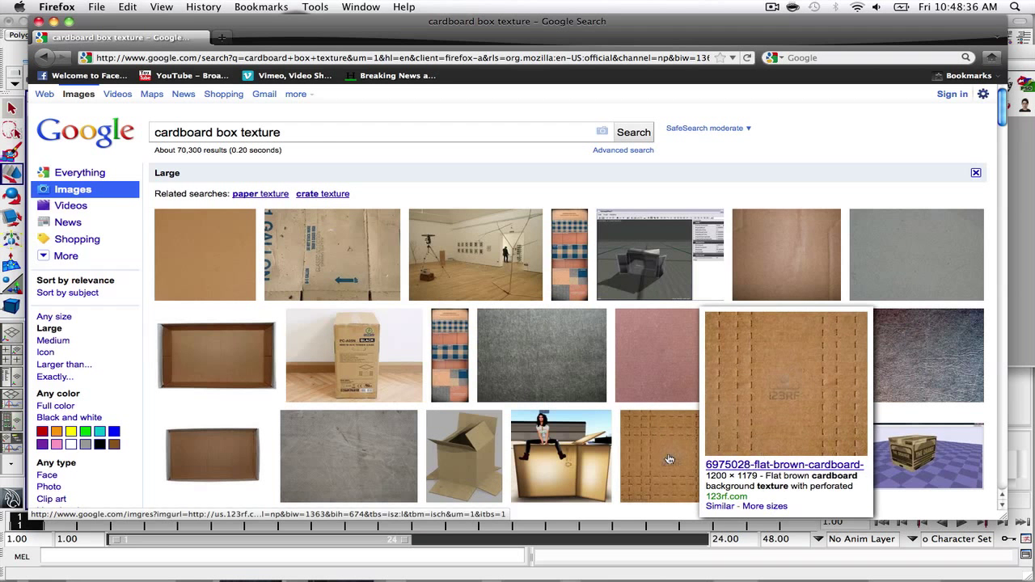
mouse_move(661, 460)
scroll(207, 388, down, 5)
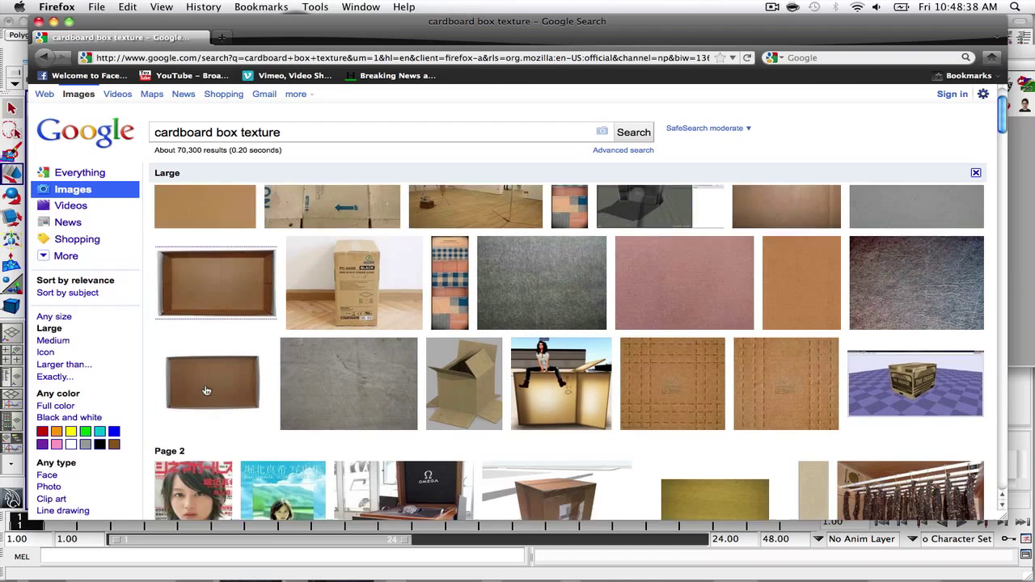
scroll(226, 398, up, 5)
mouse_move(211, 246)
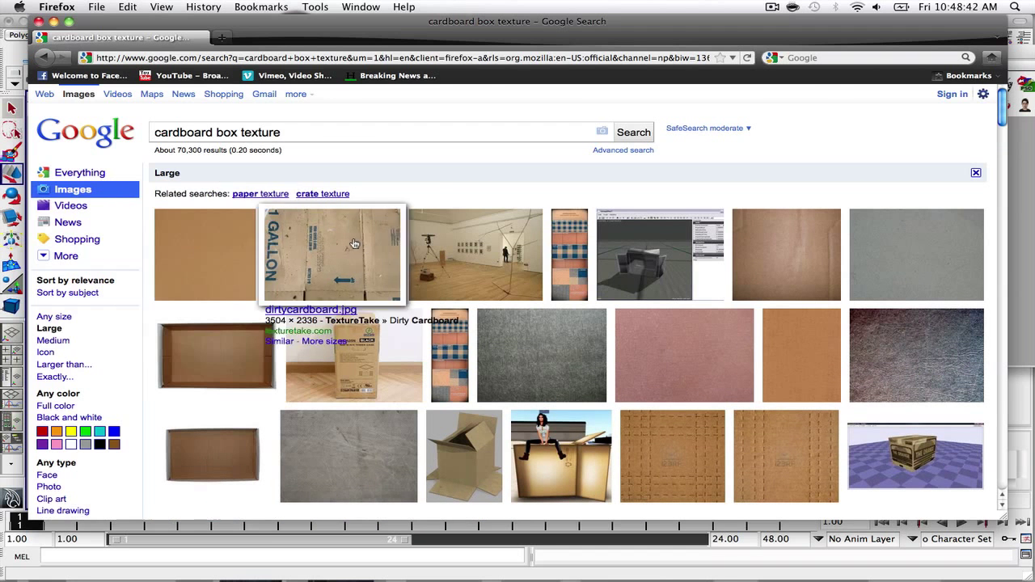
mouse_move(778, 274)
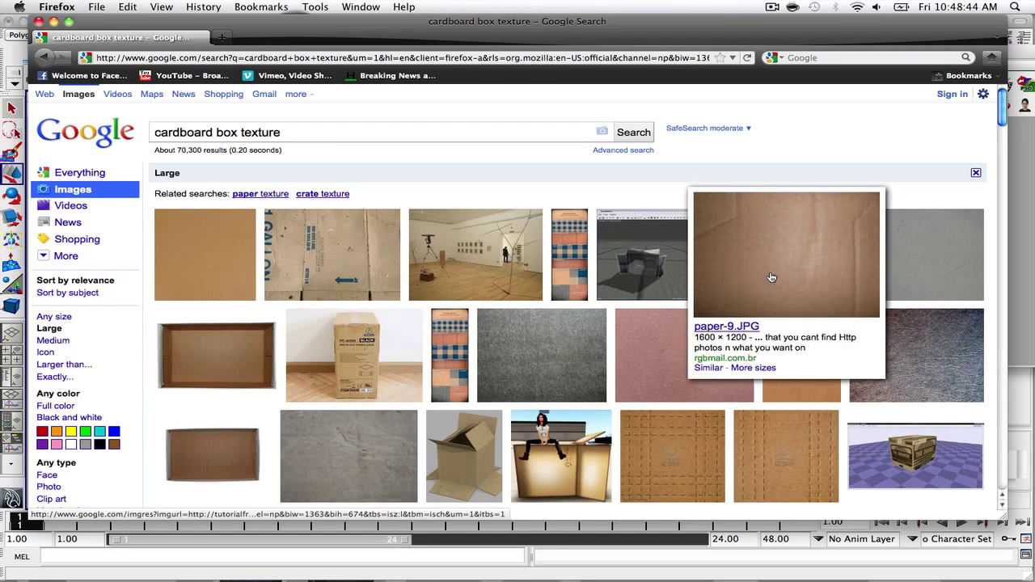
Browse the further pages of large cardboard box images for a suitable box texture
scroll(699, 298, down, 3)
mouse_move(699, 297)
scroll(699, 297, down, 10)
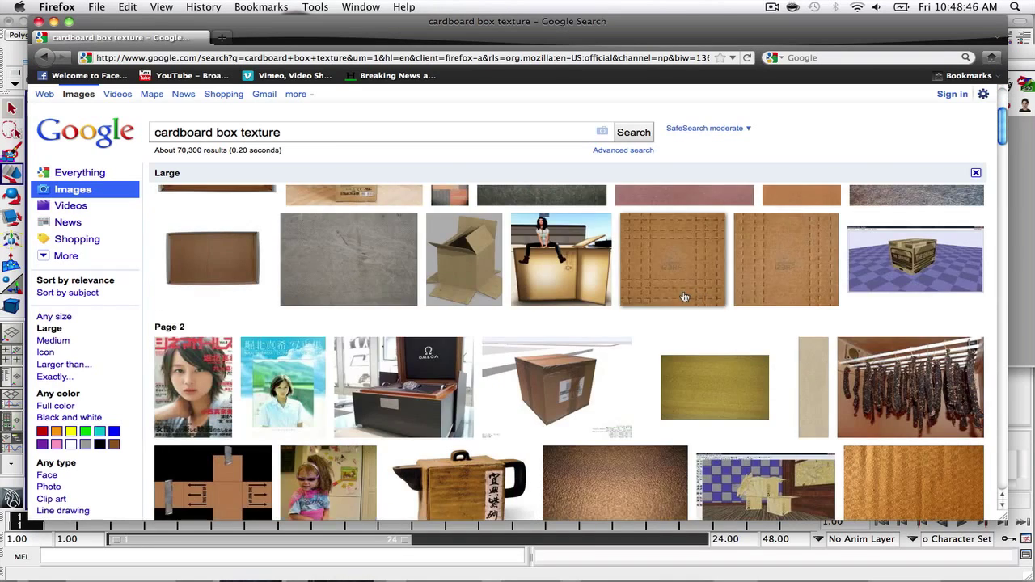
scroll(491, 345, down, 8)
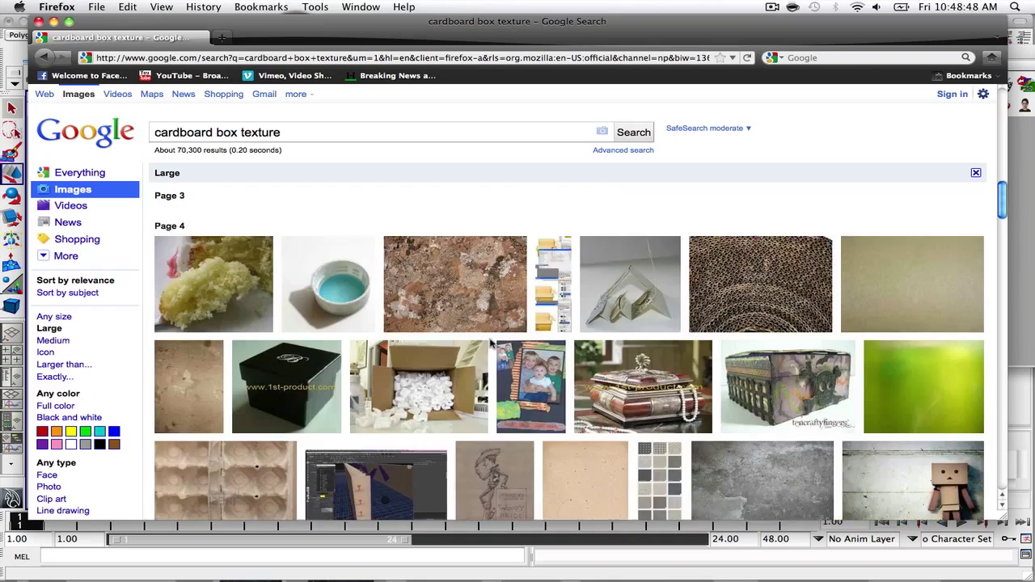
scroll(491, 344, down, 4)
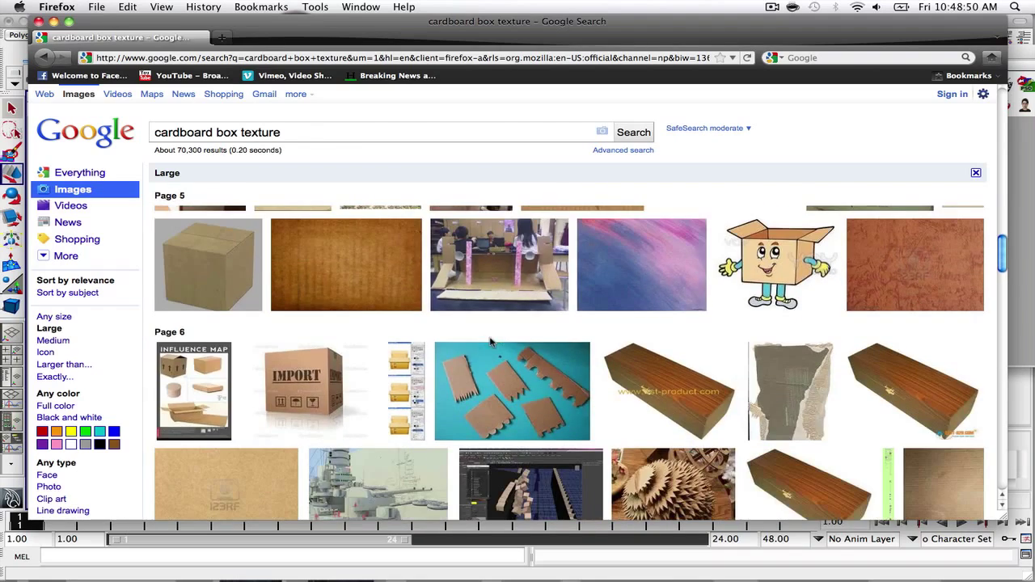
scroll(405, 339, down, 3)
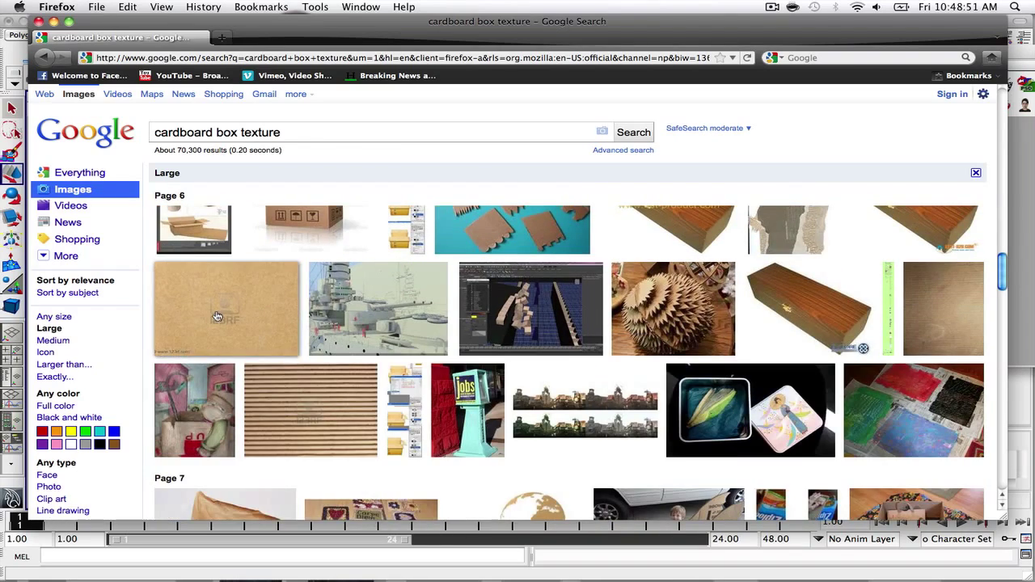
scroll(242, 340, down, 4)
scroll(267, 355, up, 5)
Switch to the related "crate texture" search and view the wooden FRAGILE crate image at full size
scroll(267, 355, up, 20)
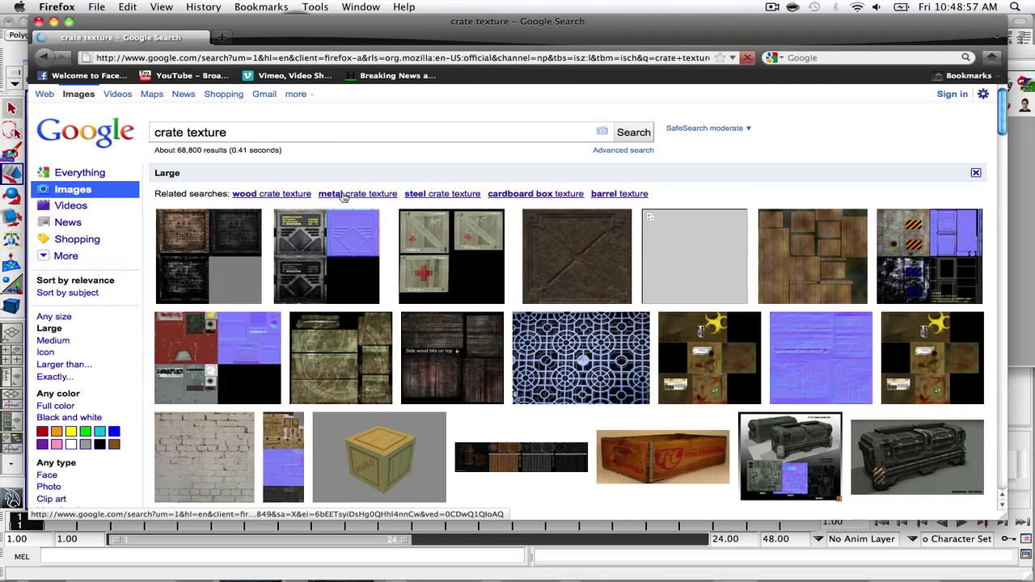
scroll(475, 225, down, 3)
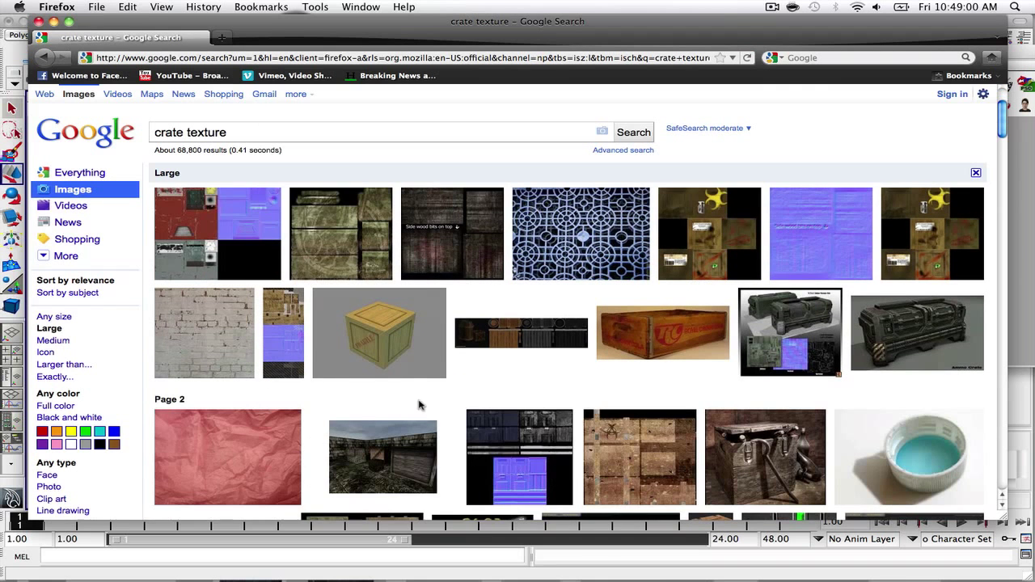
click(383, 315)
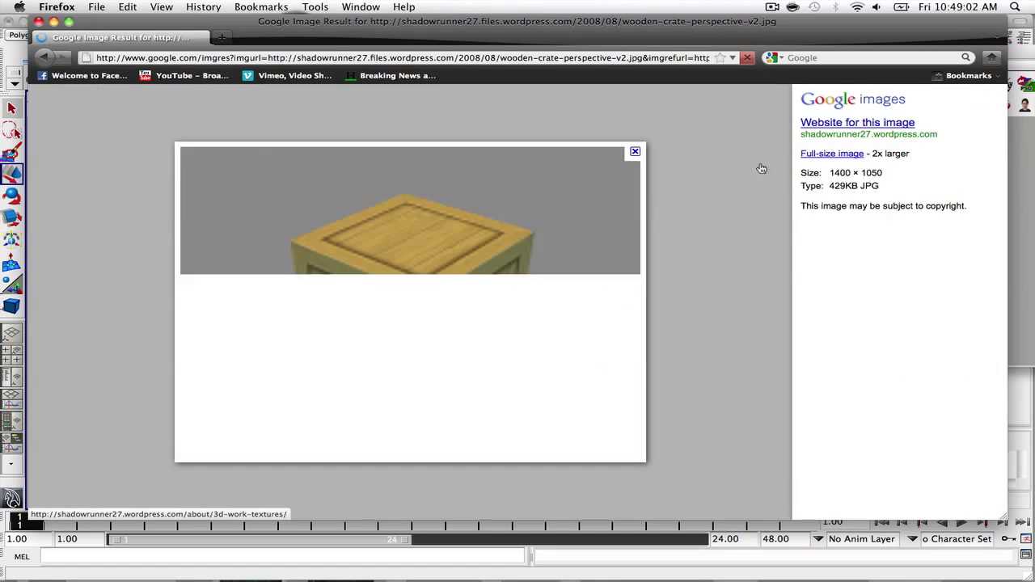
click(822, 155)
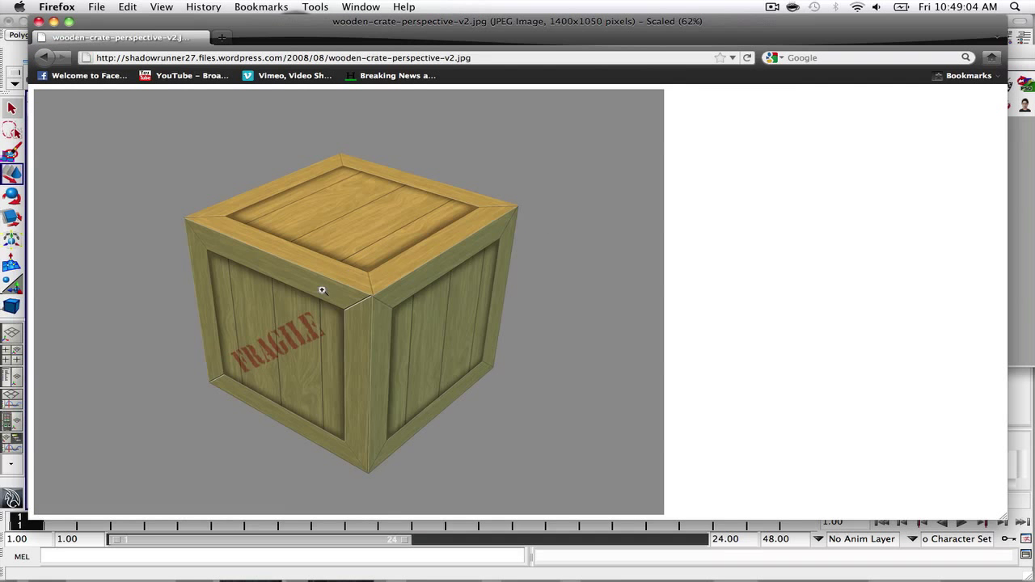
click(343, 283)
click(435, 262)
Return to the cardboard box texture results and open the flat brown cardboard image with perforated fold lines
click(44, 58)
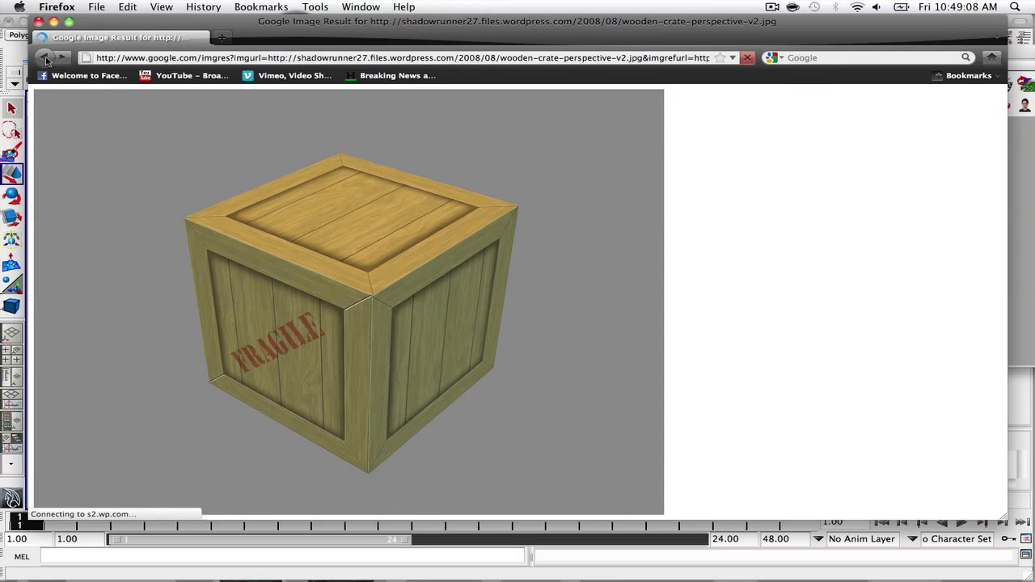
click(46, 60)
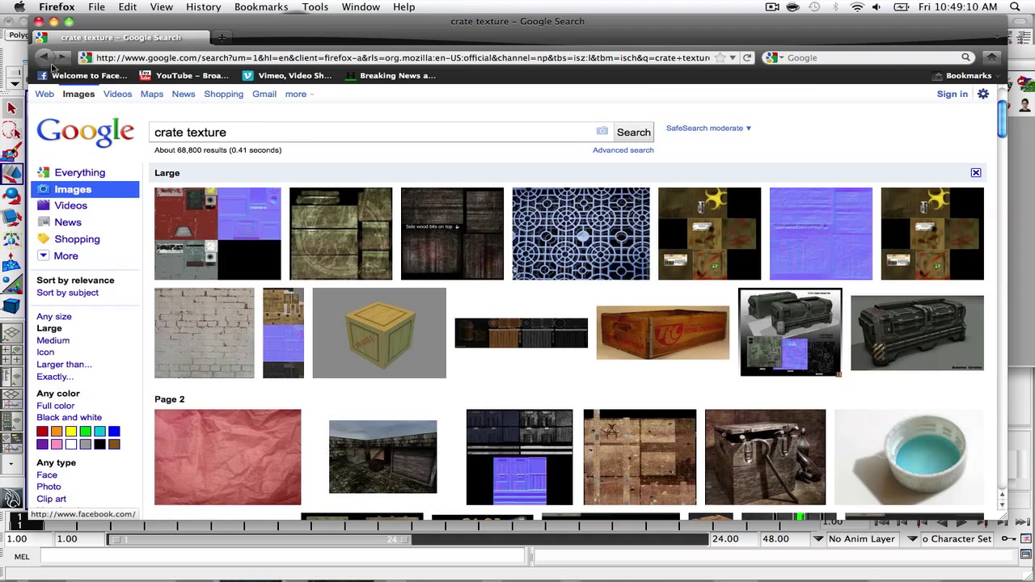
click(44, 57)
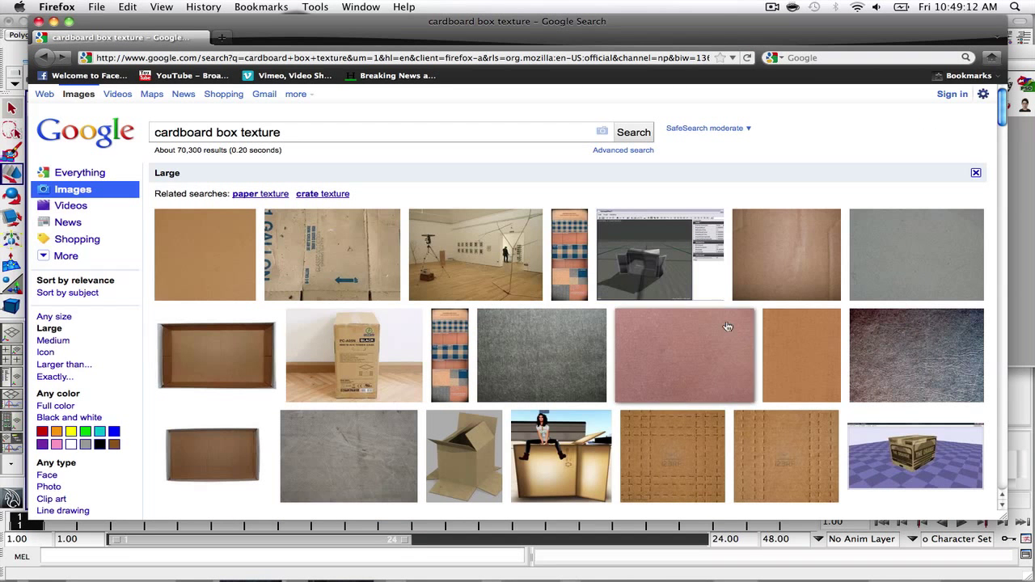
mouse_move(703, 453)
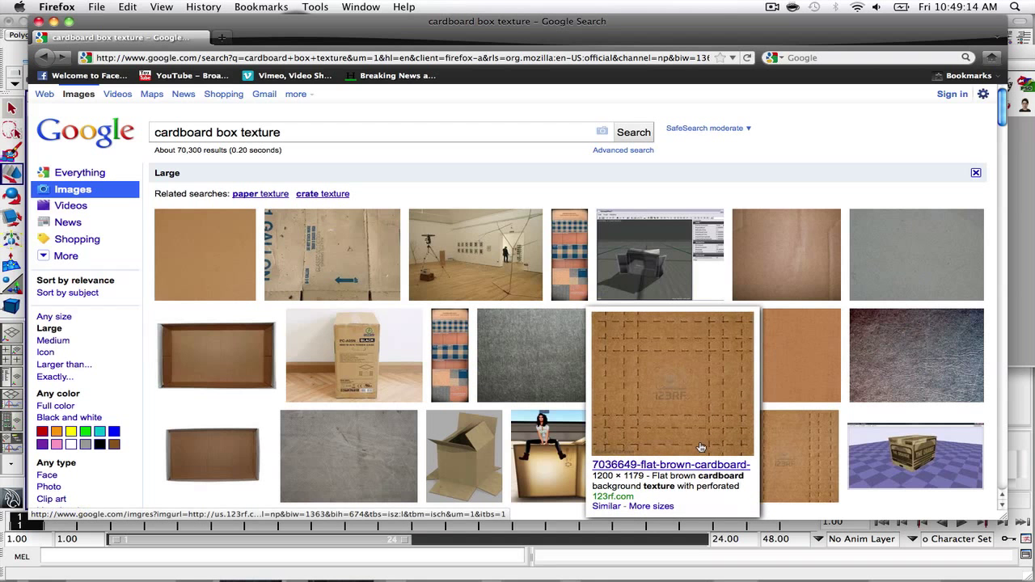
scroll(665, 418, down, 3)
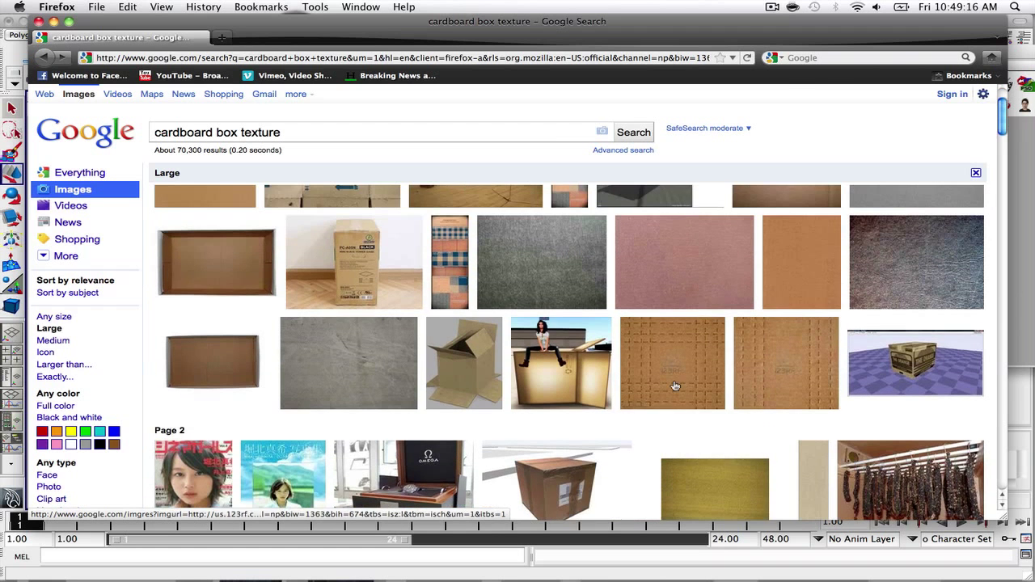
click(678, 364)
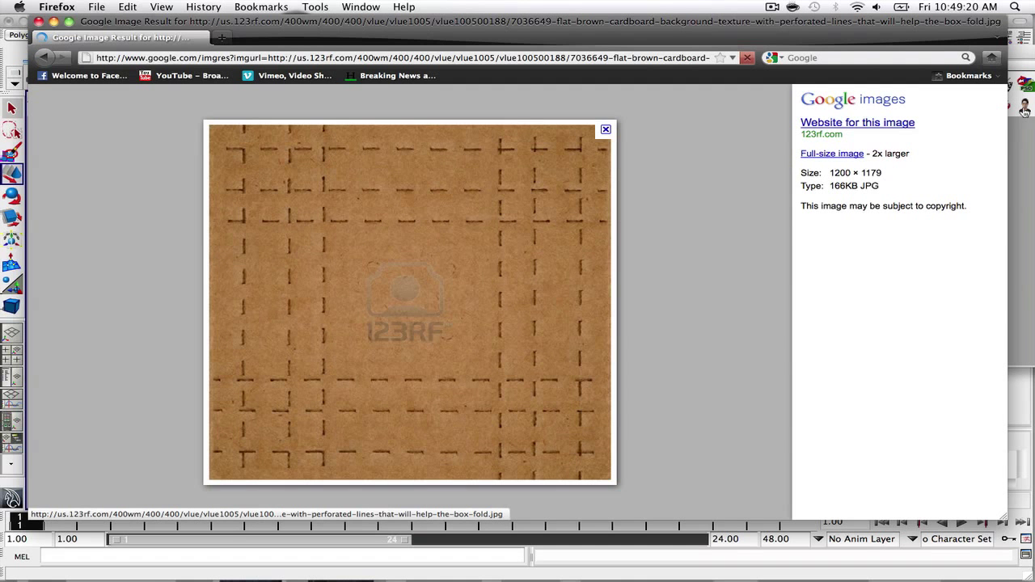
Open the perforated brown cardboard image at full size, fit it to the browser window and move the window aside
click(358, 243)
click(416, 218)
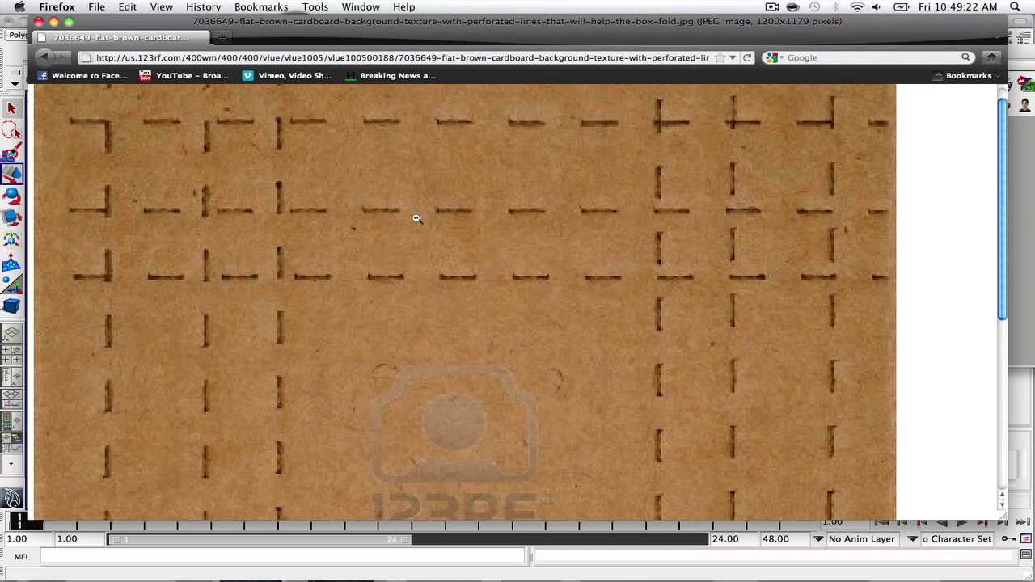
click(329, 173)
drag(237, 28, 265, 34)
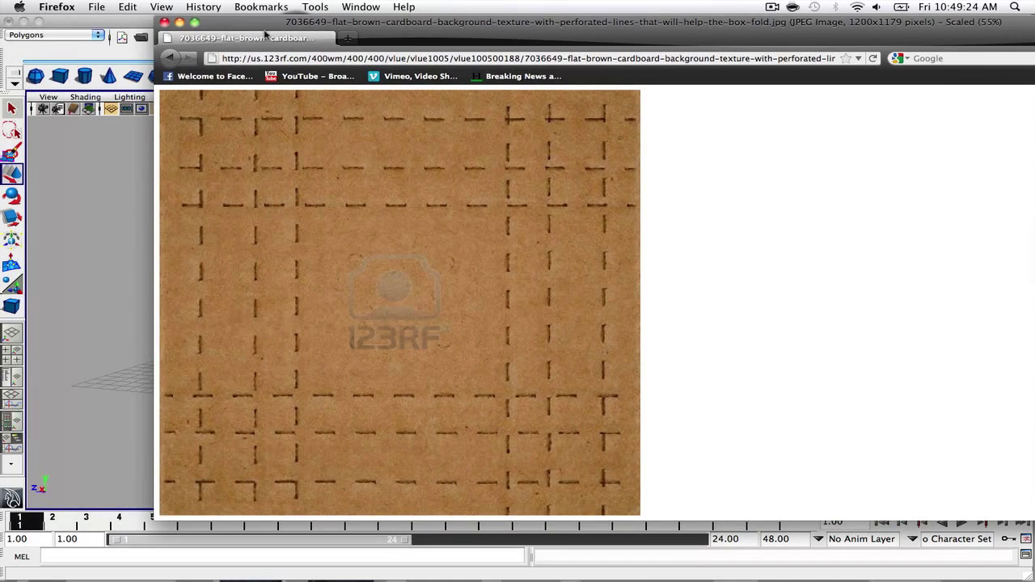
Hide Maya, save the cardboard image onto the desktop and hide the browser
click(68, 50)
click(59, 6)
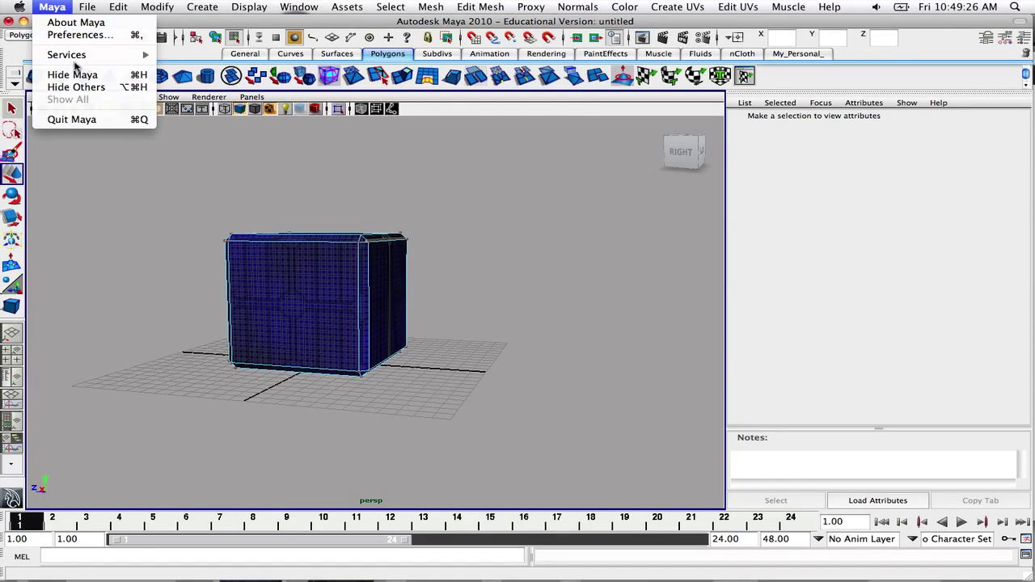
click(71, 74)
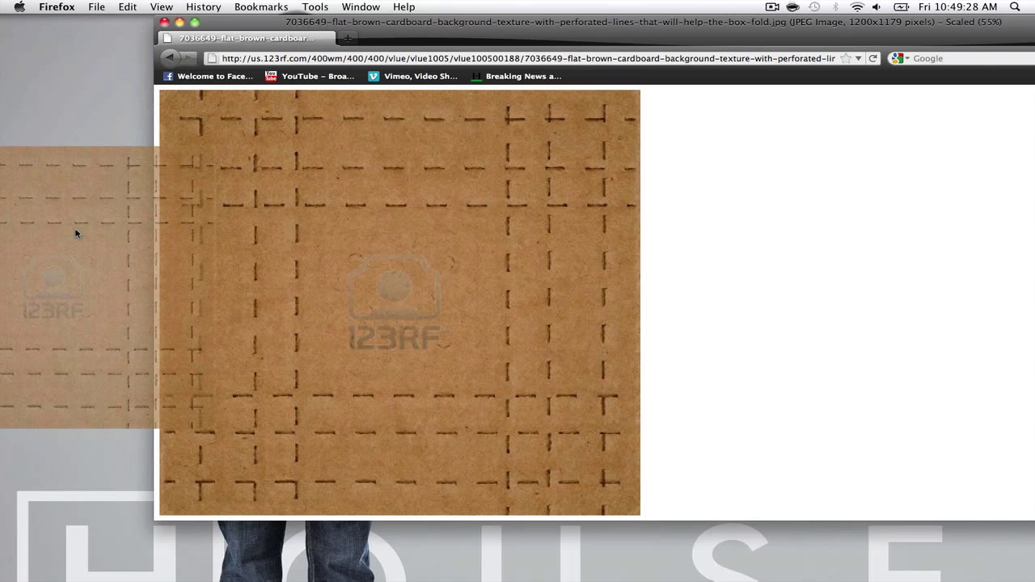
click(57, 6)
click(80, 128)
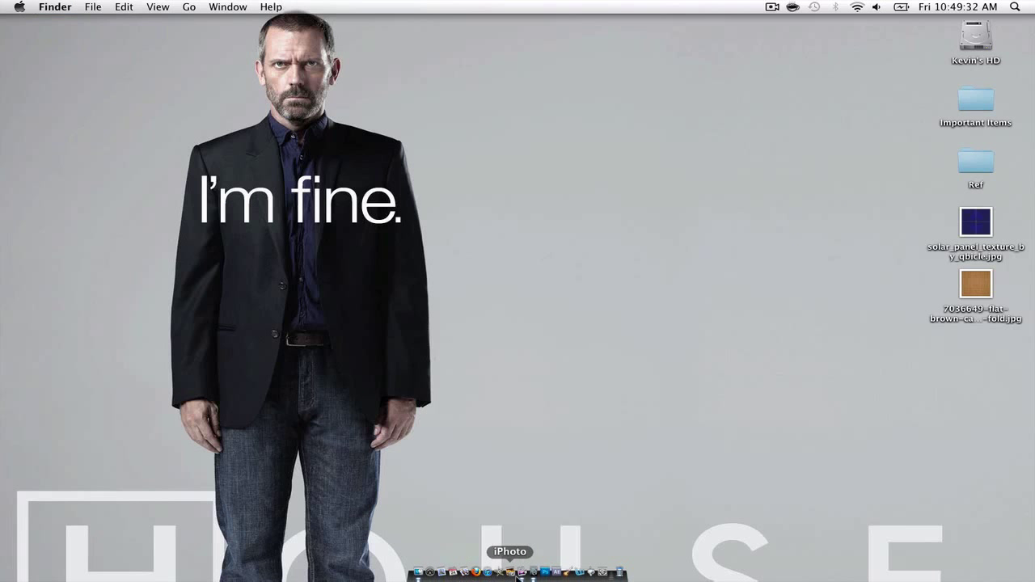
Switch back to Maya and delete the construction history of the beveled cube
click(532, 573)
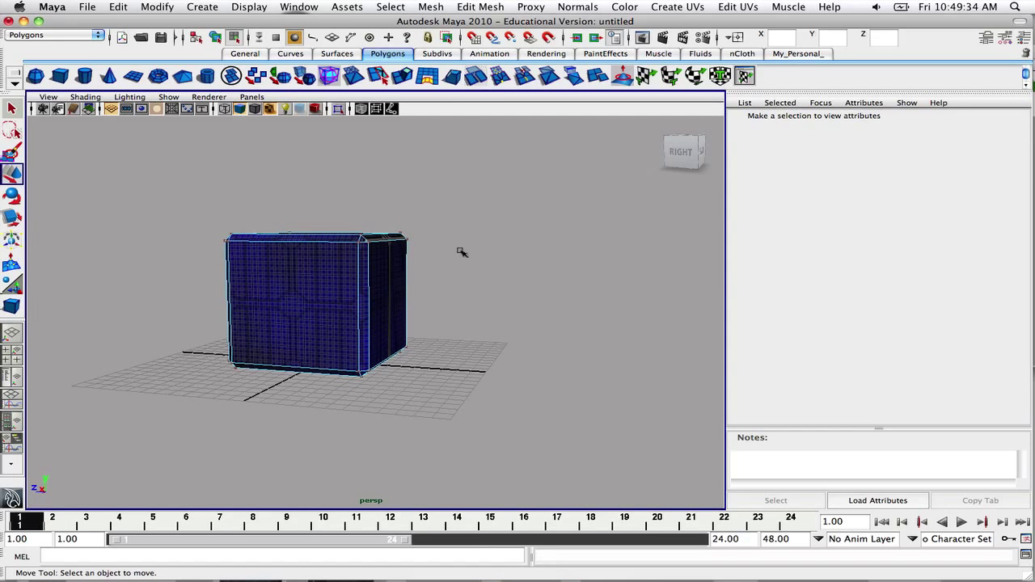
alt+drag(460, 251, 429, 368)
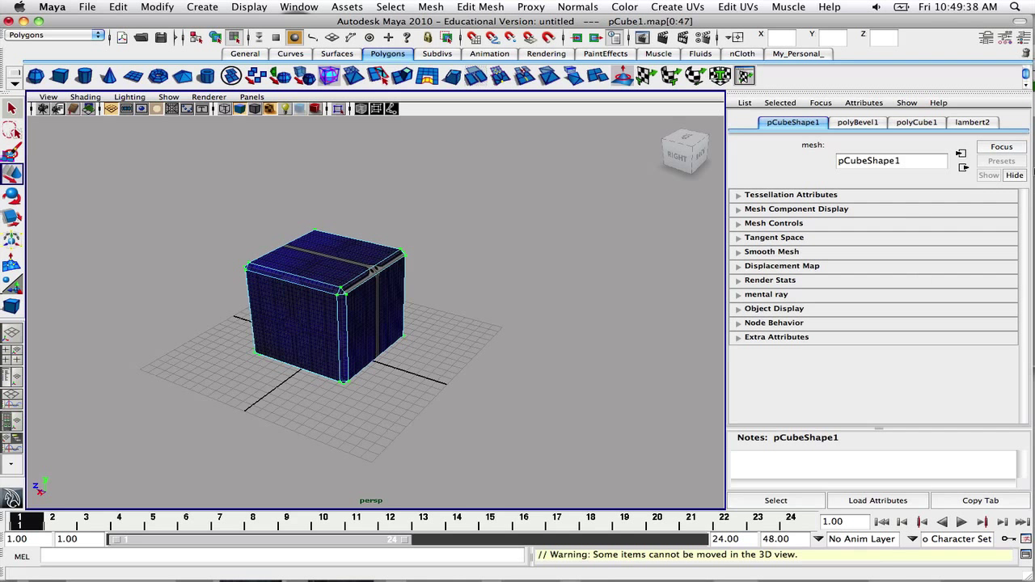
click(803, 54)
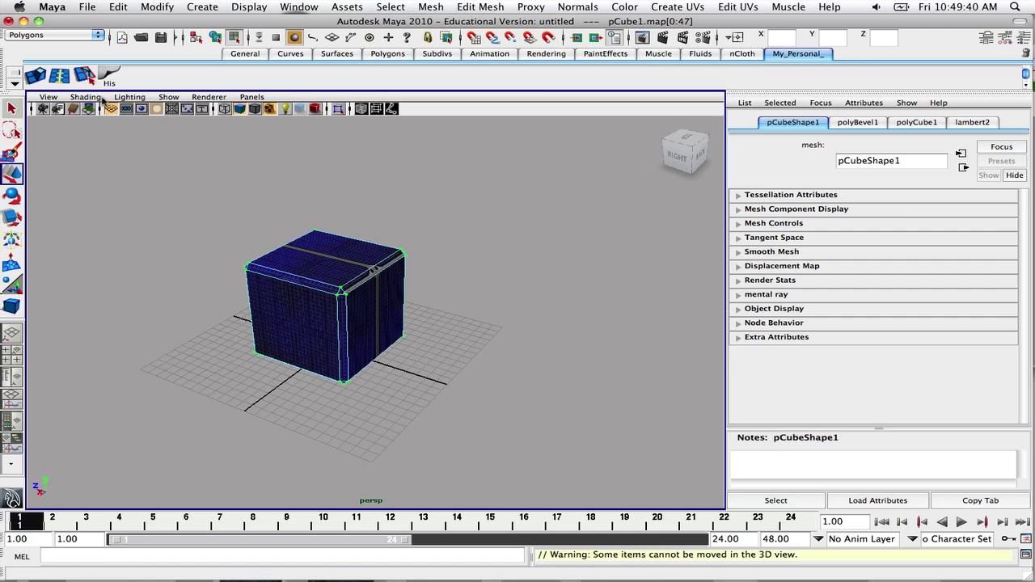
click(89, 76)
click(103, 76)
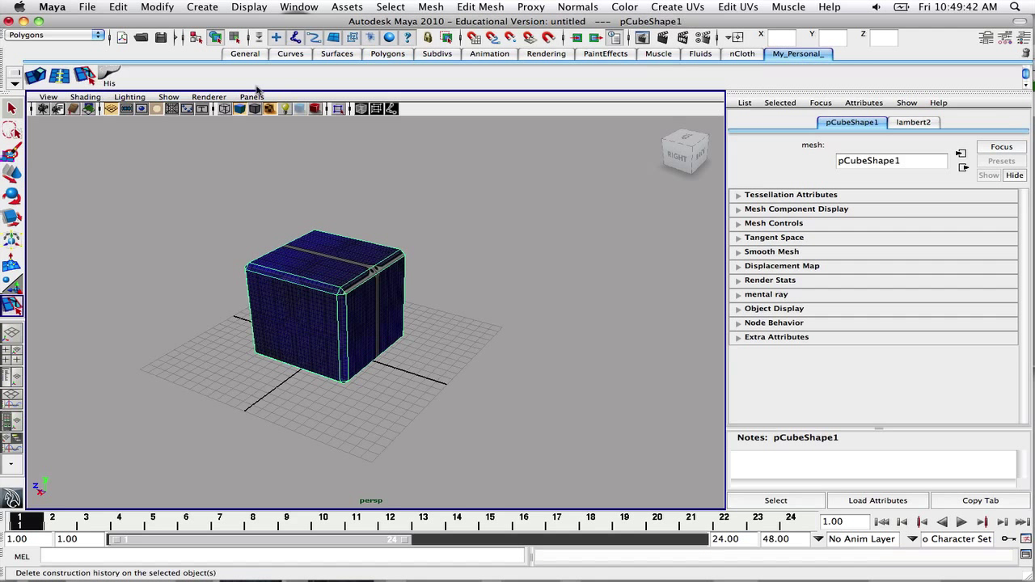
Break the solar panel texture's connection to the Color attribute of the cube's lambert2 material
click(914, 123)
alt+drag(550, 242, 572, 248)
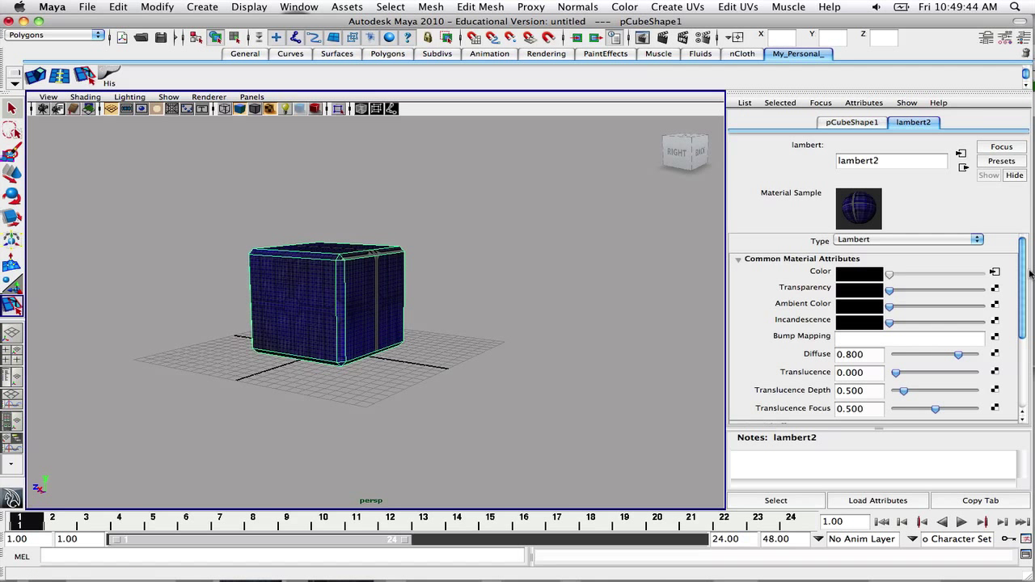
right_drag(821, 277, 839, 301)
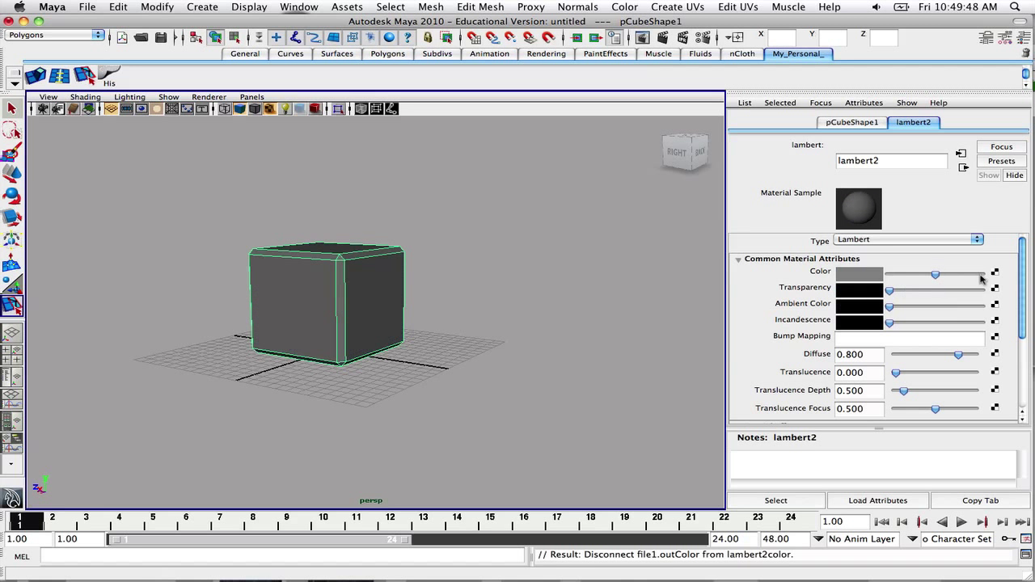
alt+drag(529, 275, 499, 284)
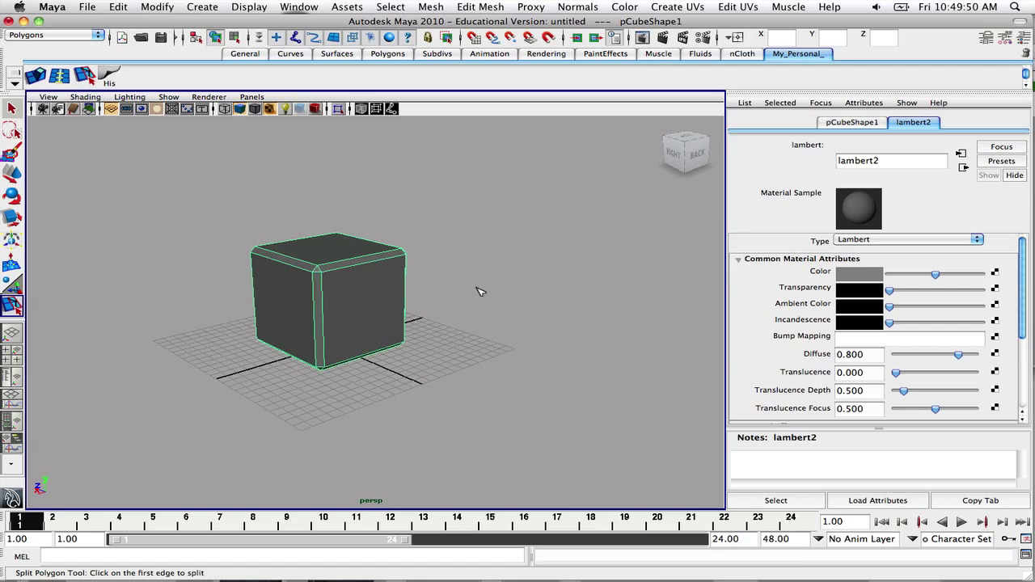
Connect a File texture to lambert2's Color and load the flat brown cardboard JPG from the desktop as its image
click(994, 273)
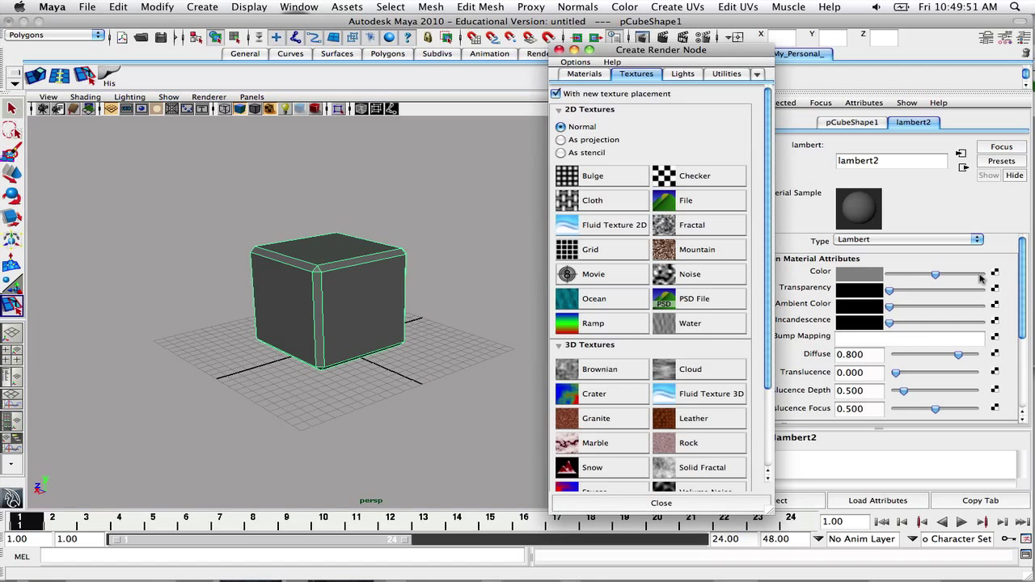
click(701, 207)
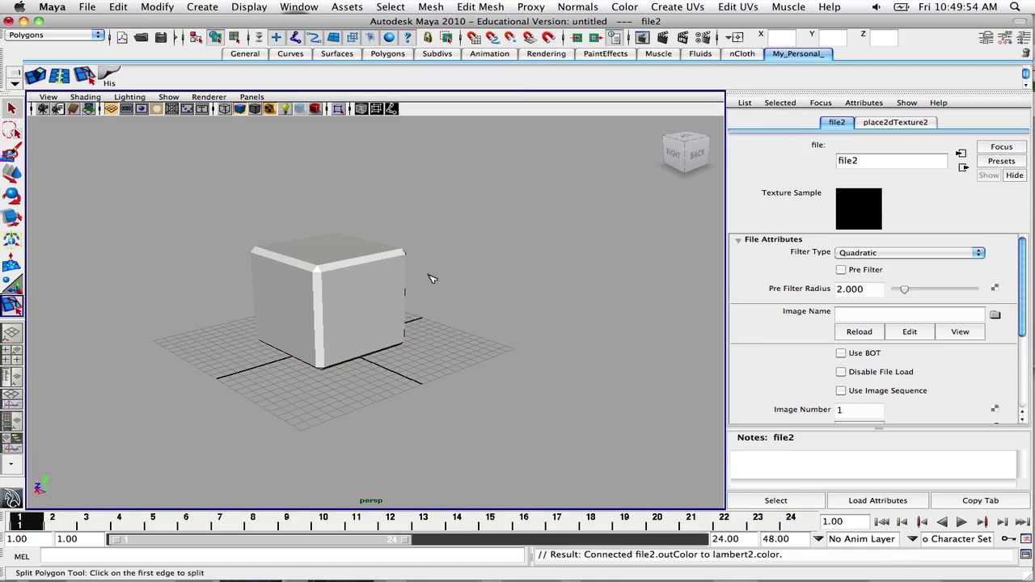
alt+drag(430, 277, 517, 283)
click(995, 316)
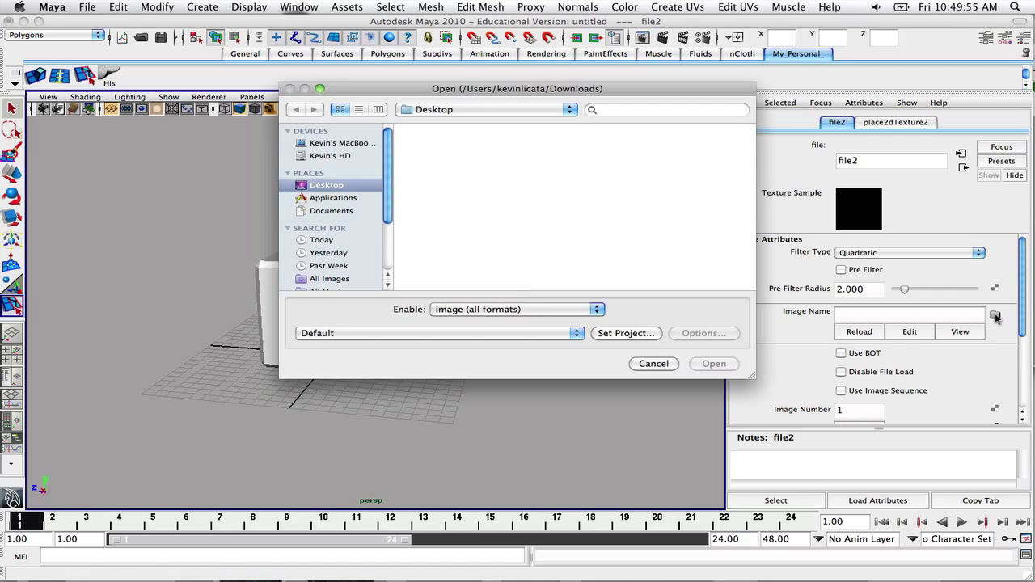
click(453, 149)
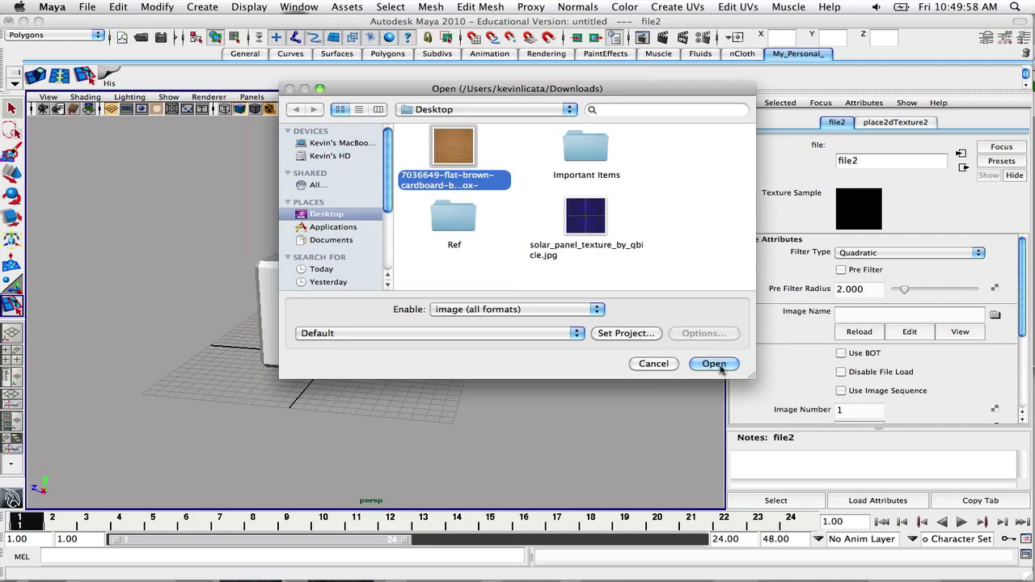
click(713, 364)
alt+drag(226, 323, 282, 297)
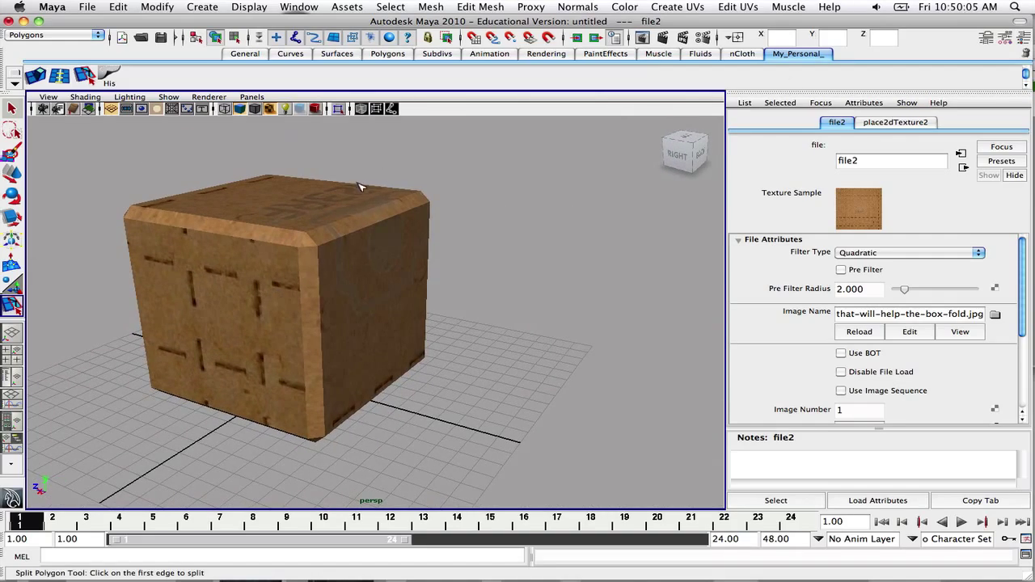
click(677, 153)
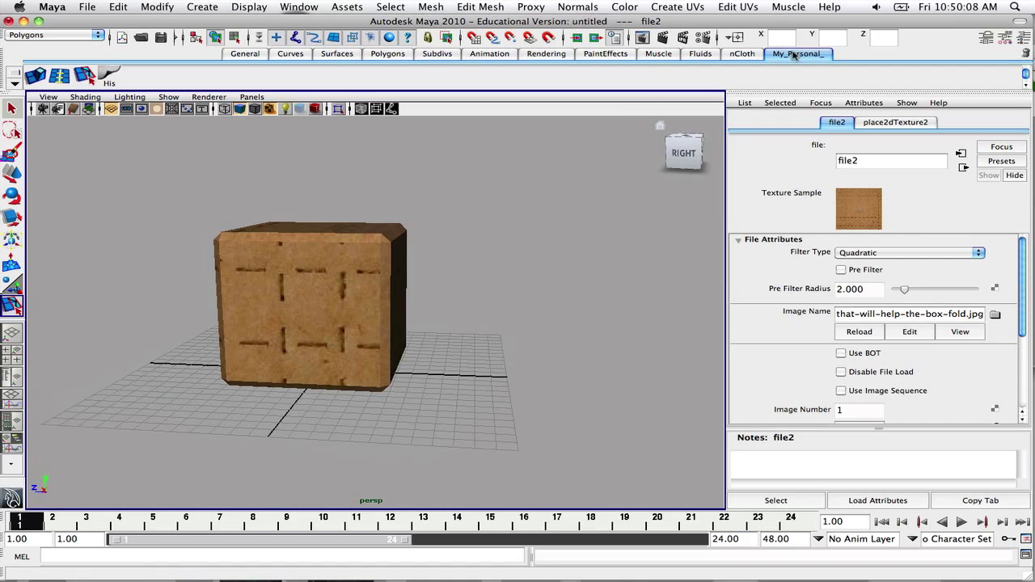
alt+drag(392, 264, 410, 230)
Examine how the cube's UV shells lie over the cardboard image in the UV Texture Editor
click(388, 54)
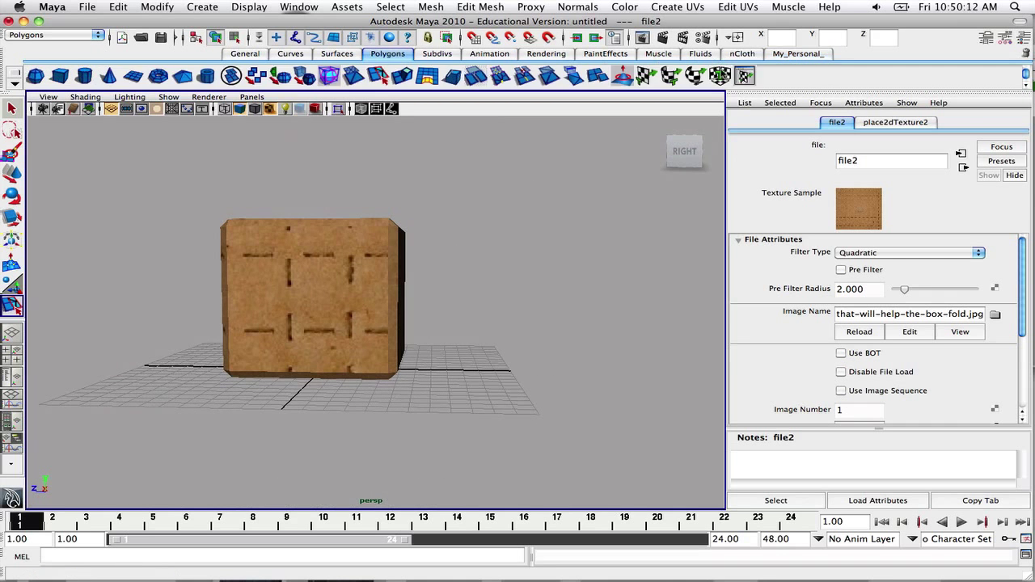
click(763, 78)
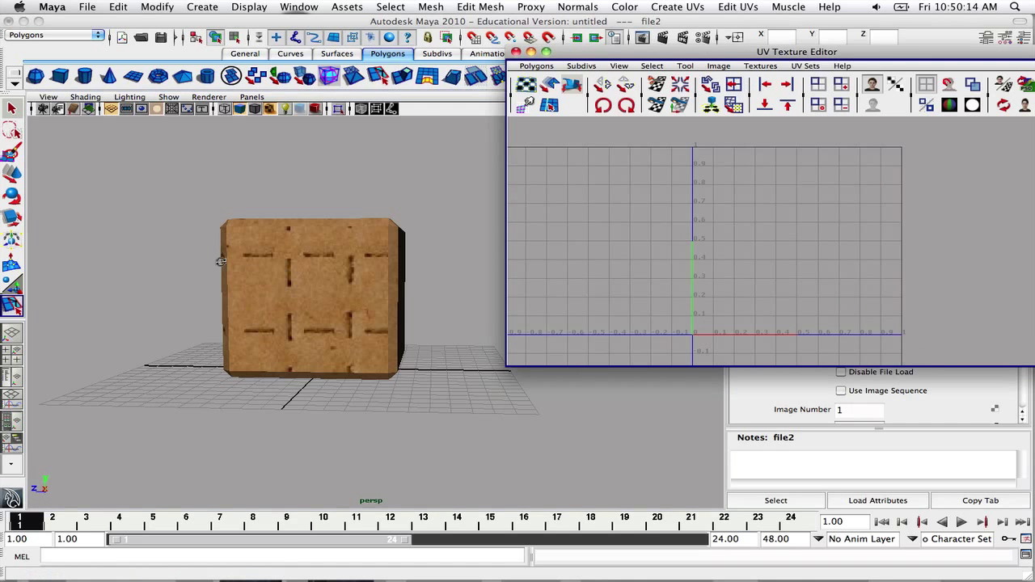
alt+drag(219, 261, 182, 287)
drag(168, 195, 458, 434)
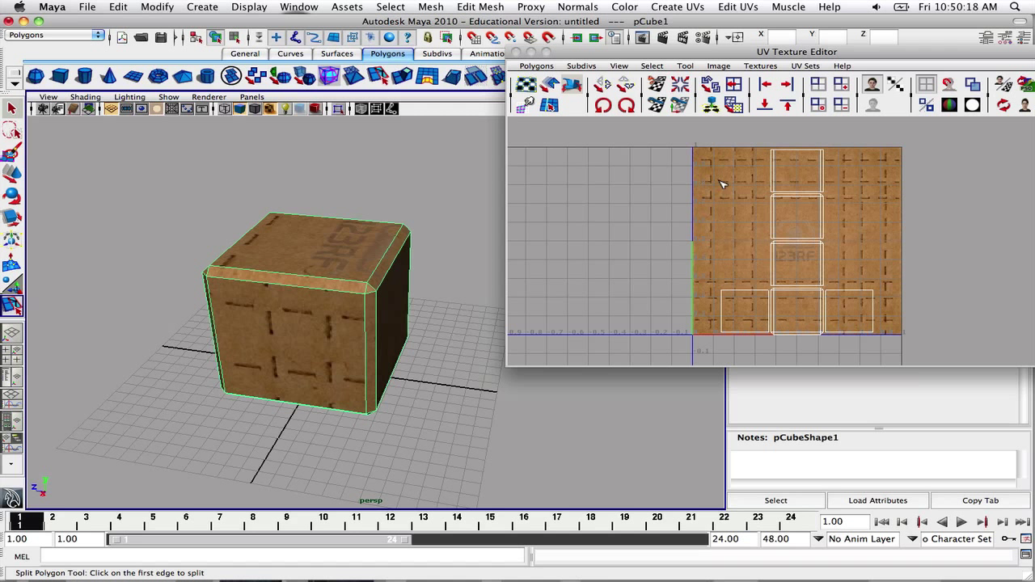
click(688, 149)
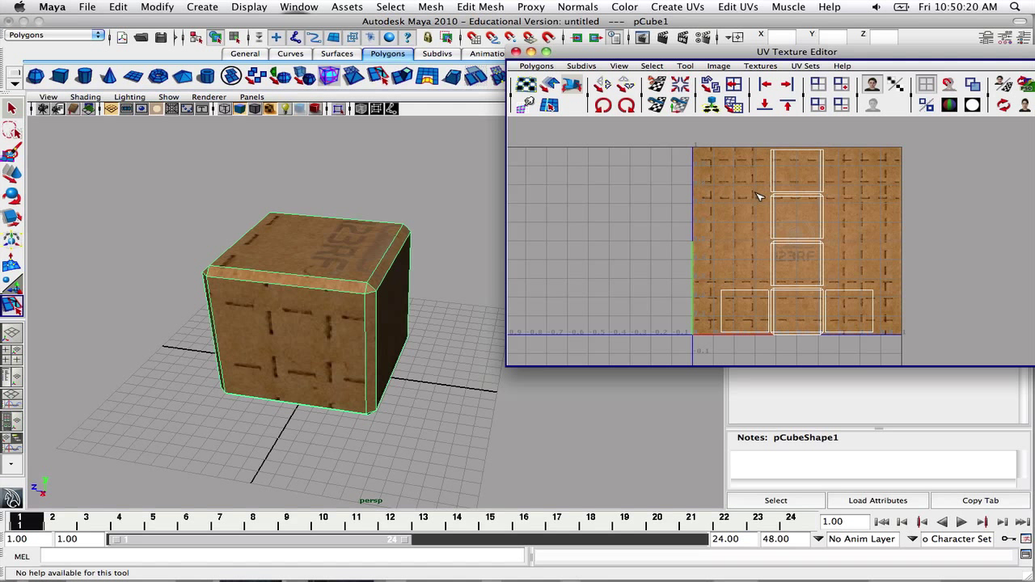
right_drag(758, 194, 797, 194)
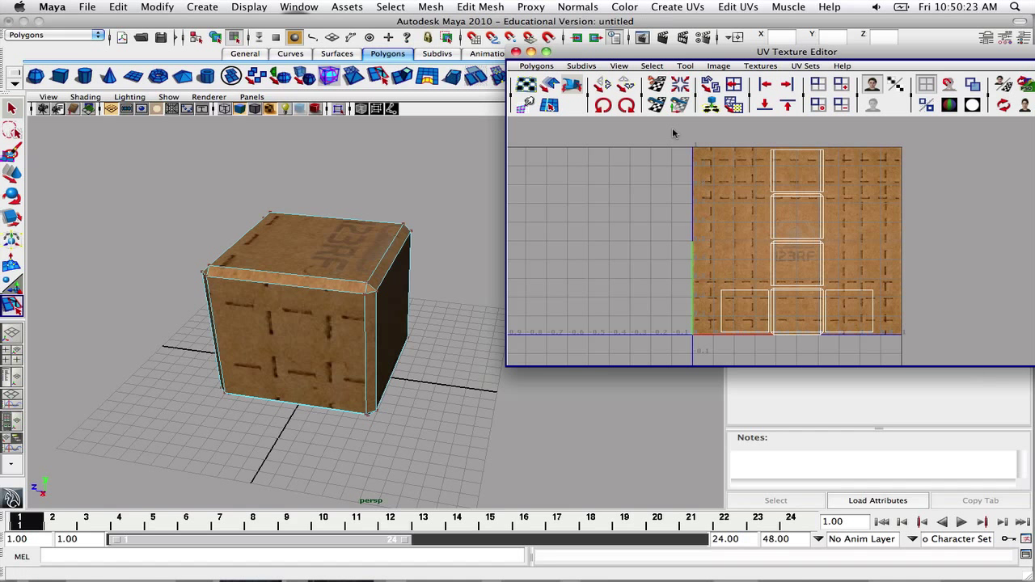
click(517, 53)
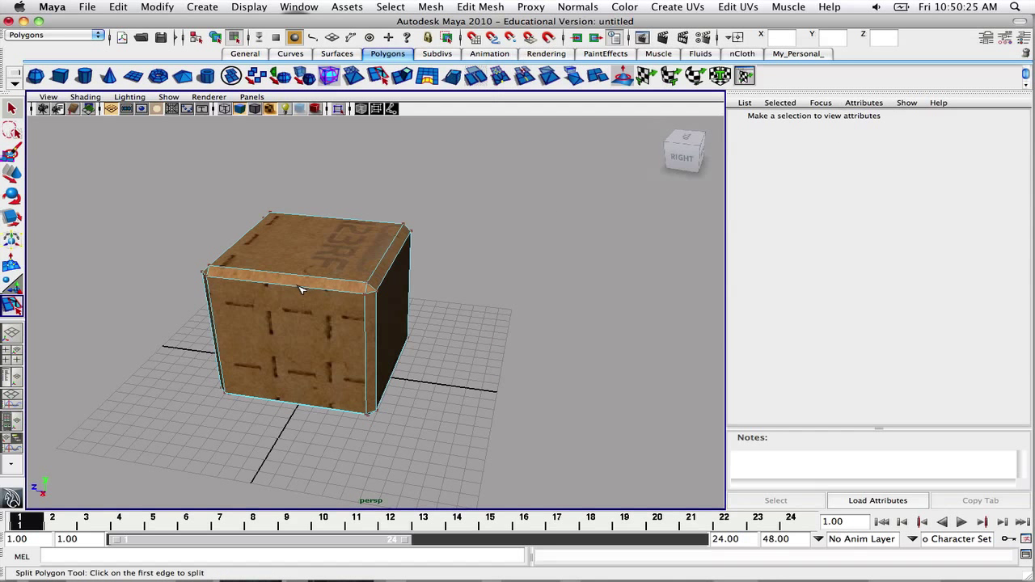
Set the U offset of the cardboard texture's 2D placement to -0.020 and deselect the cube
right_drag(300, 289, 351, 272)
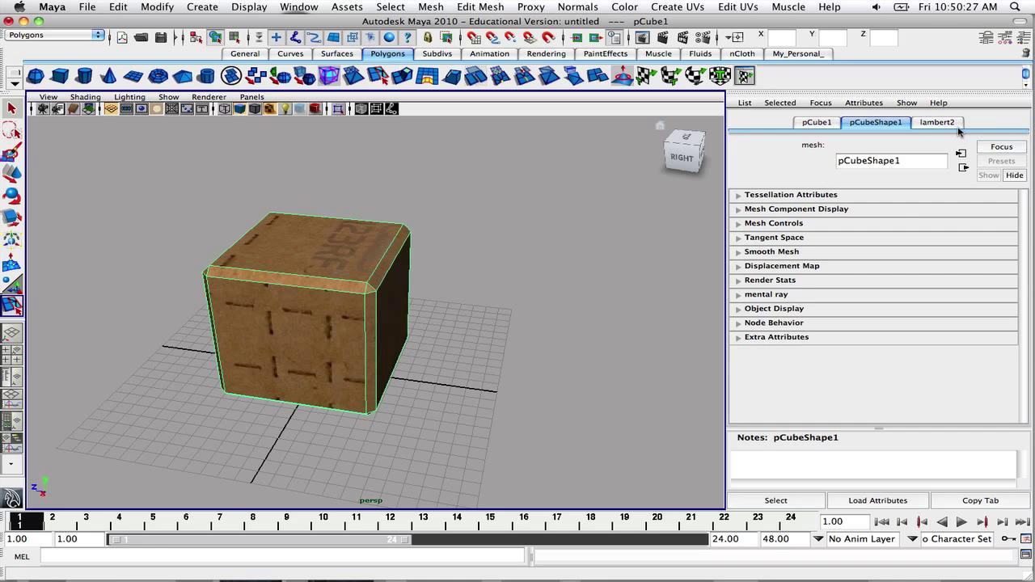
click(918, 124)
click(880, 122)
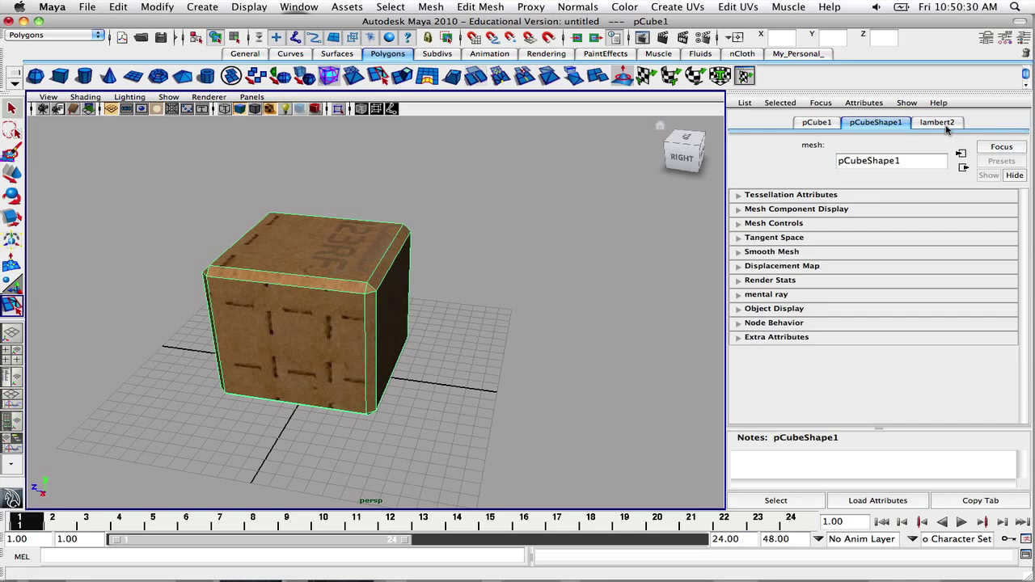
click(936, 122)
click(963, 154)
click(963, 154)
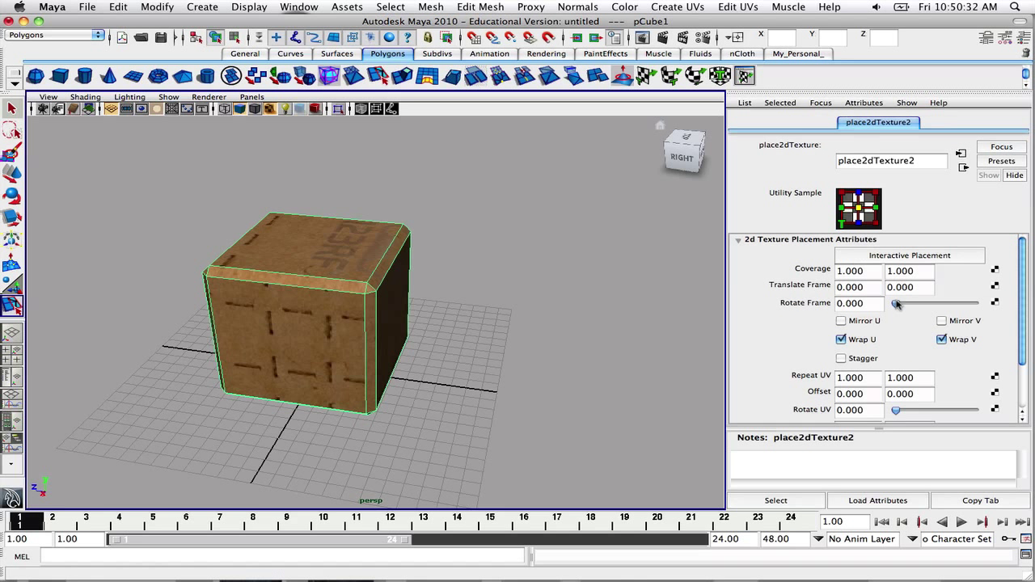
scroll(914, 328, down, 2)
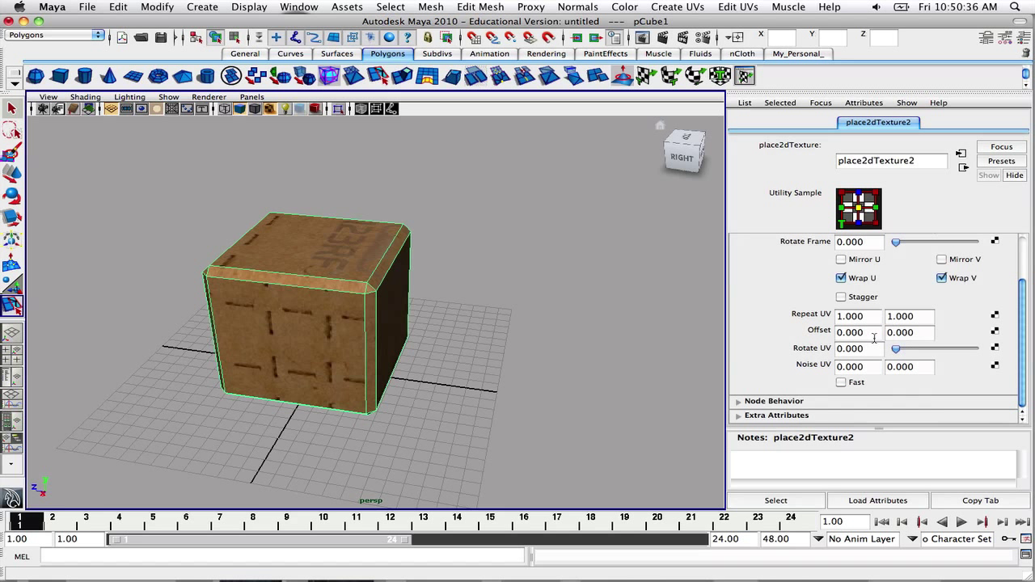
click(876, 333)
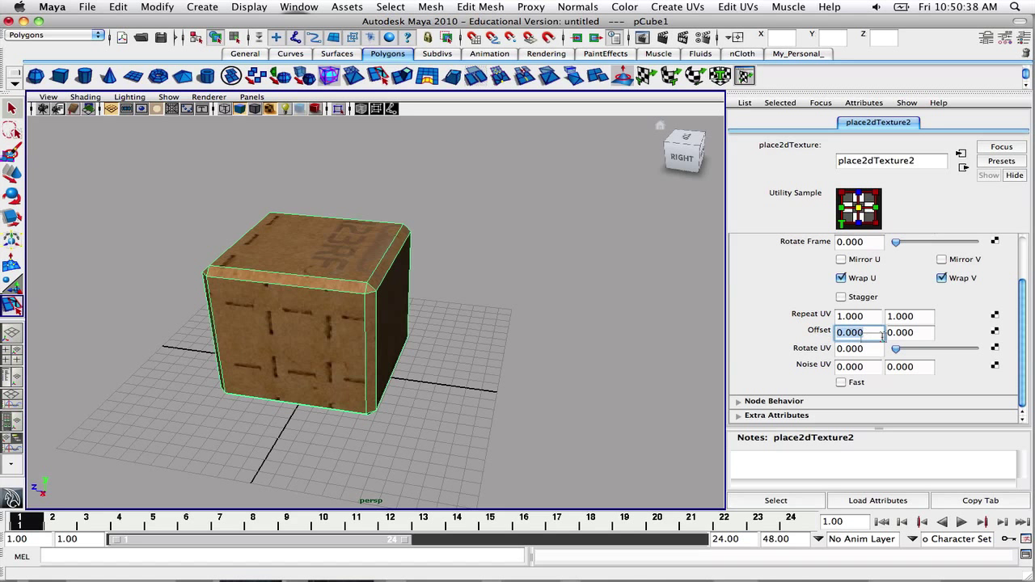
mouse_move(867, 333)
ctrl+mouse_down()
mouse_move(900, 334)
mouse_move(867, 334)
ctrl+mouse_up()
click(437, 360)
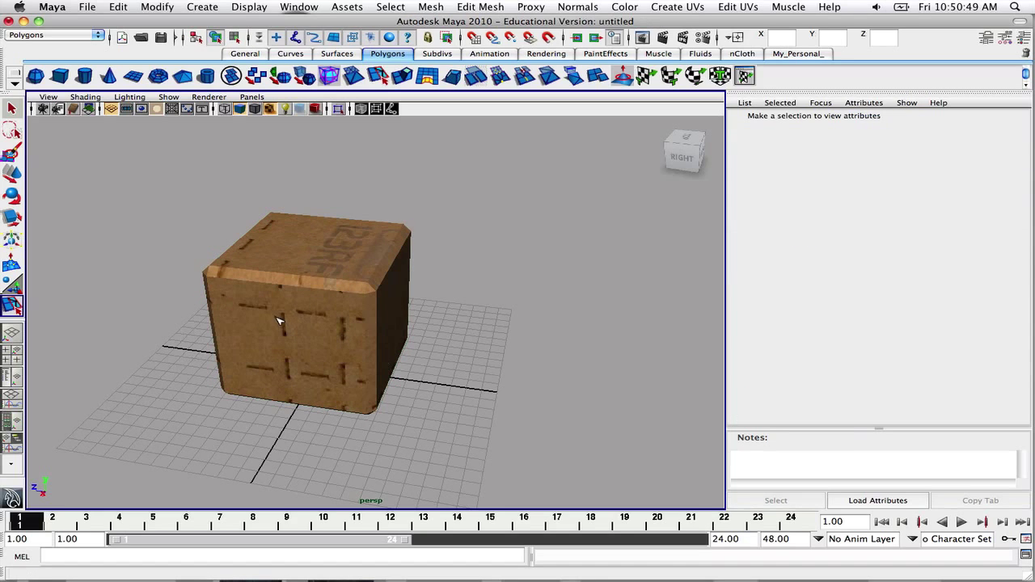
alt+drag(276, 318, 340, 297)
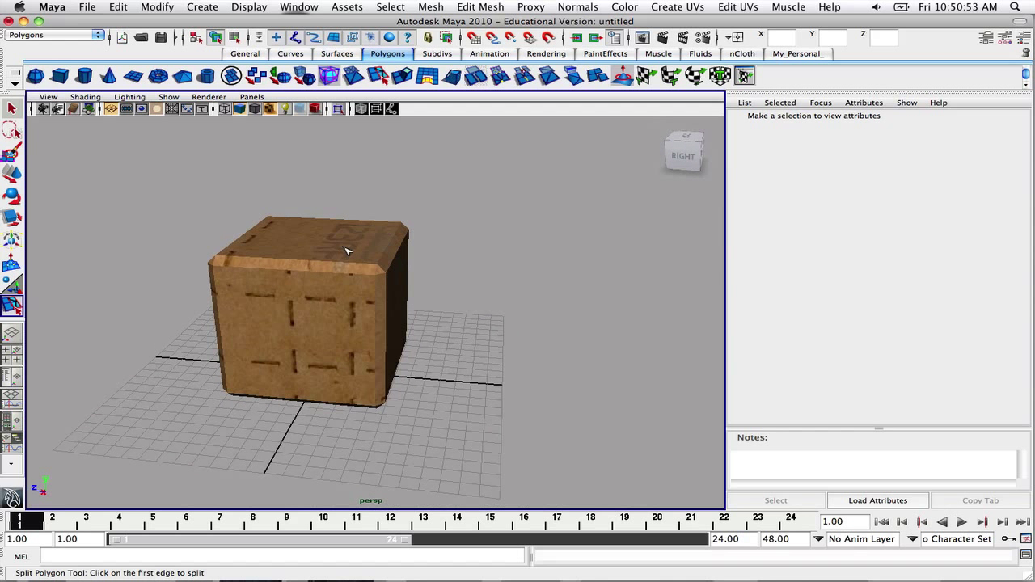
Select the cube and open the 2D placement settings of its lambert2 cardboard texture
key(w)
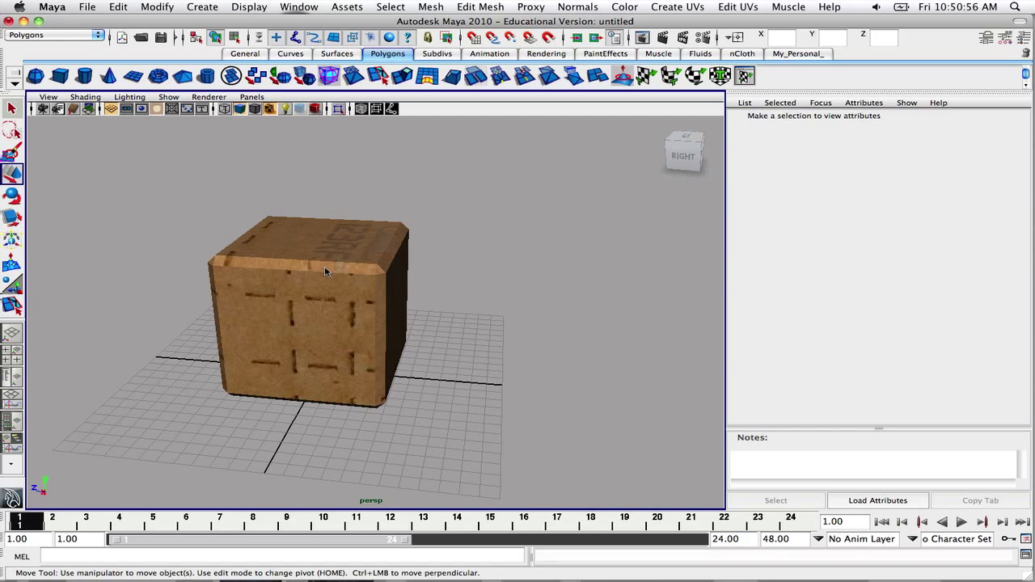
click(324, 266)
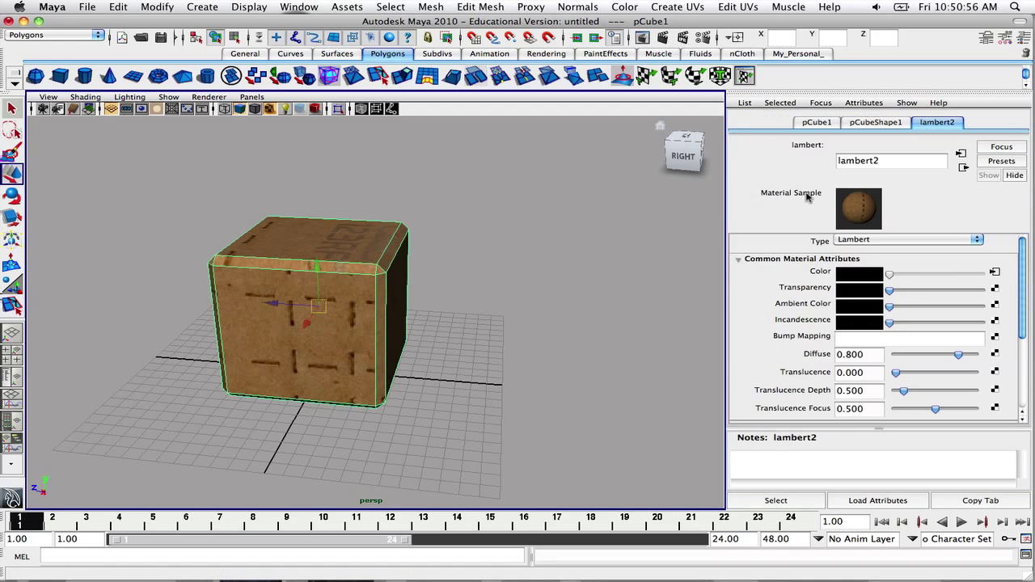
click(960, 153)
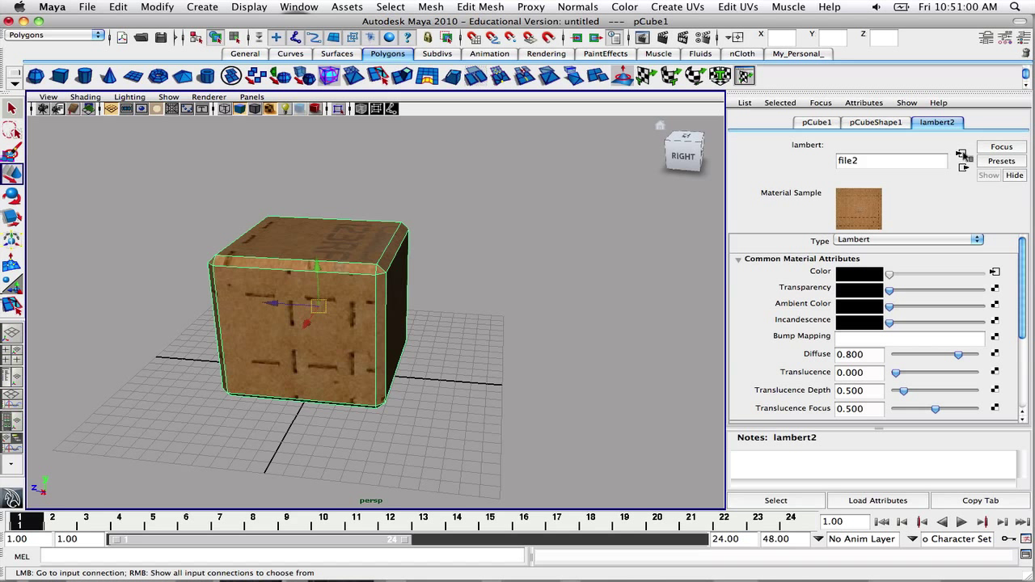
click(961, 153)
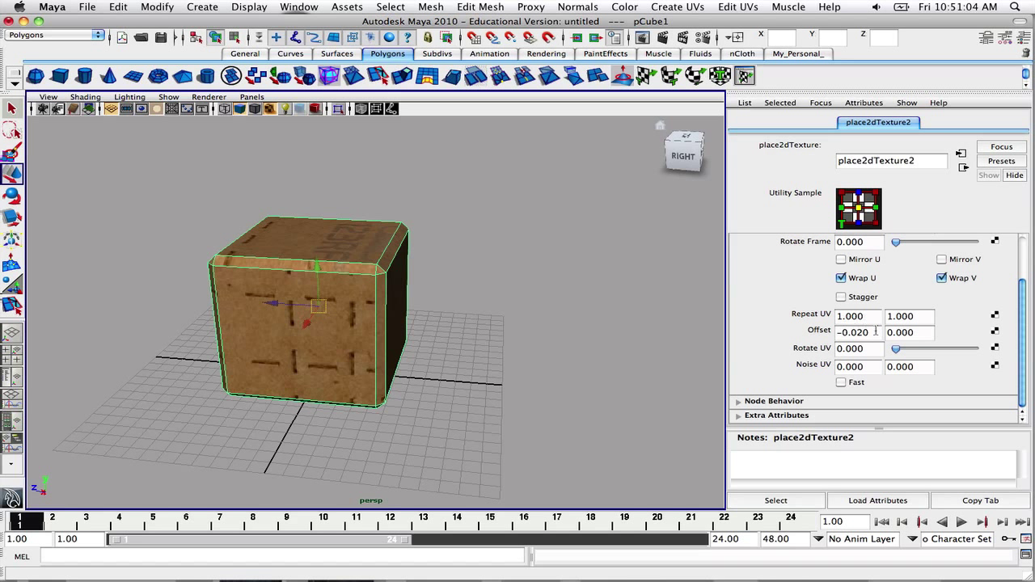
Try a U repeat of 0 for the cardboard texture's 2D placement and undo the change
drag(875, 317, 826, 318)
text(0)
key(Return)
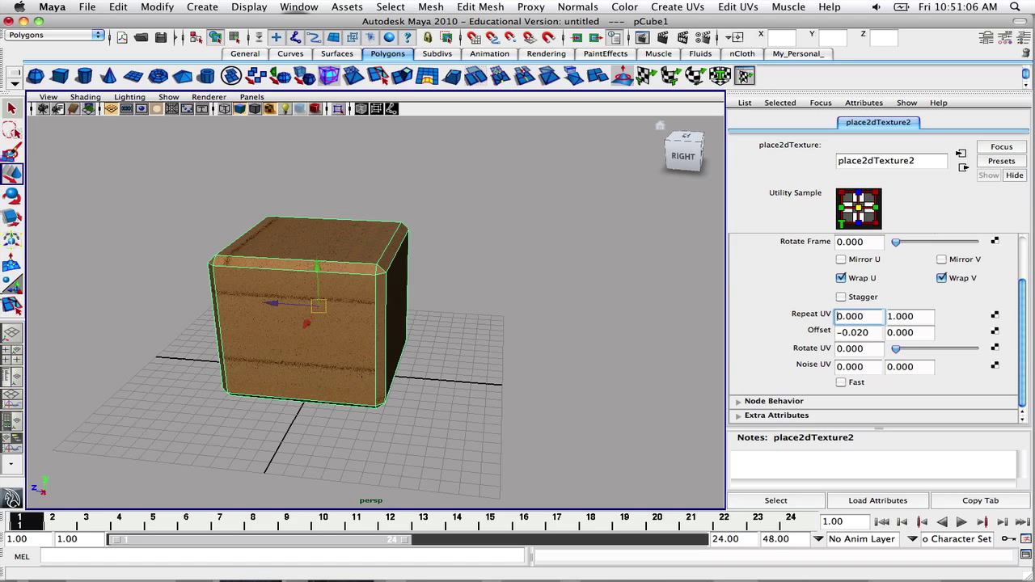
alt+drag(471, 316, 628, 314)
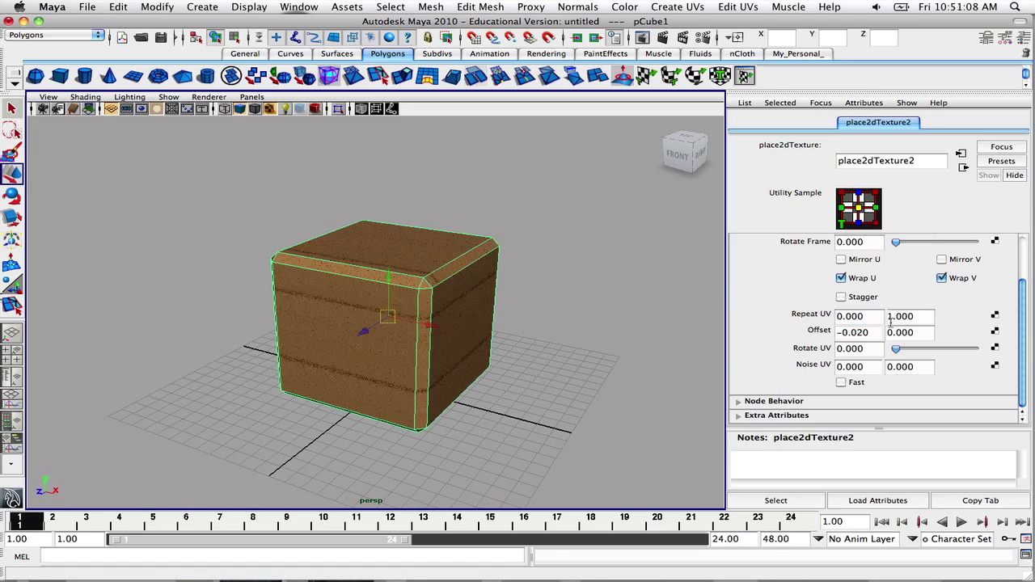
key(ctrl+z)
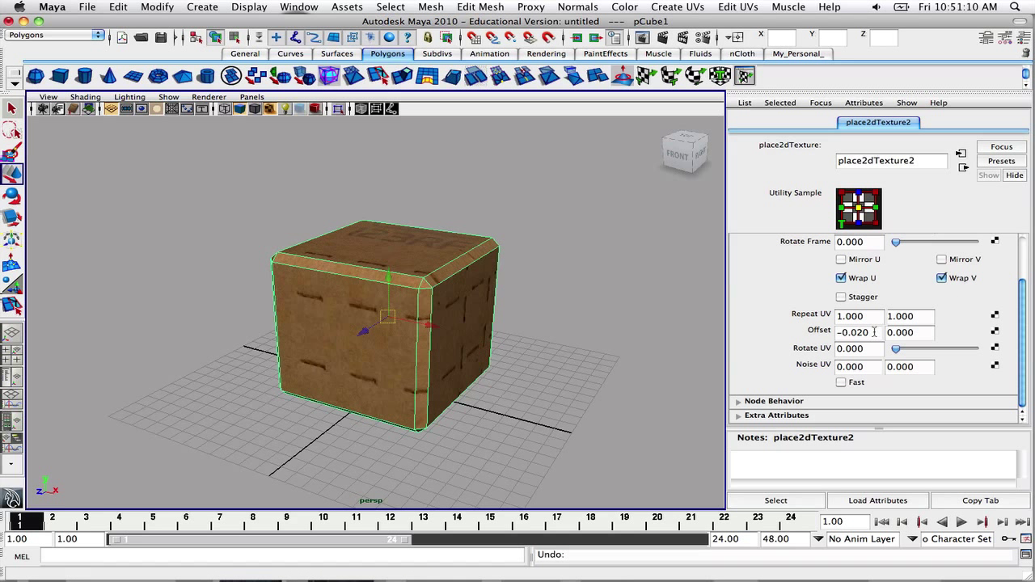
Set the V offset of the cardboard texture's 2D placement to 0.390, placing the 123RF logo on the cube's front face
click(893, 333)
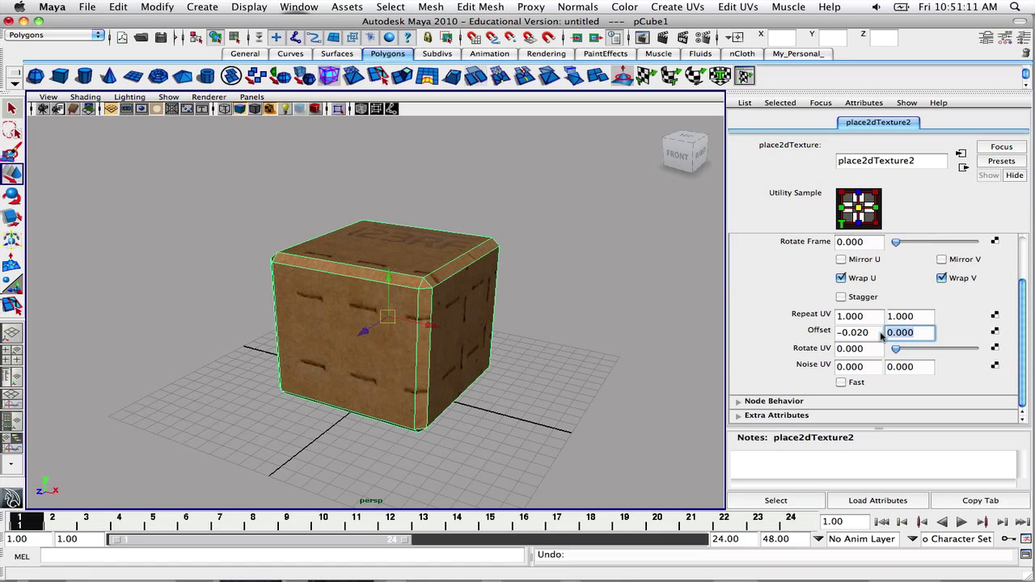
click(922, 335)
ctrl+drag(892, 332, 921, 336)
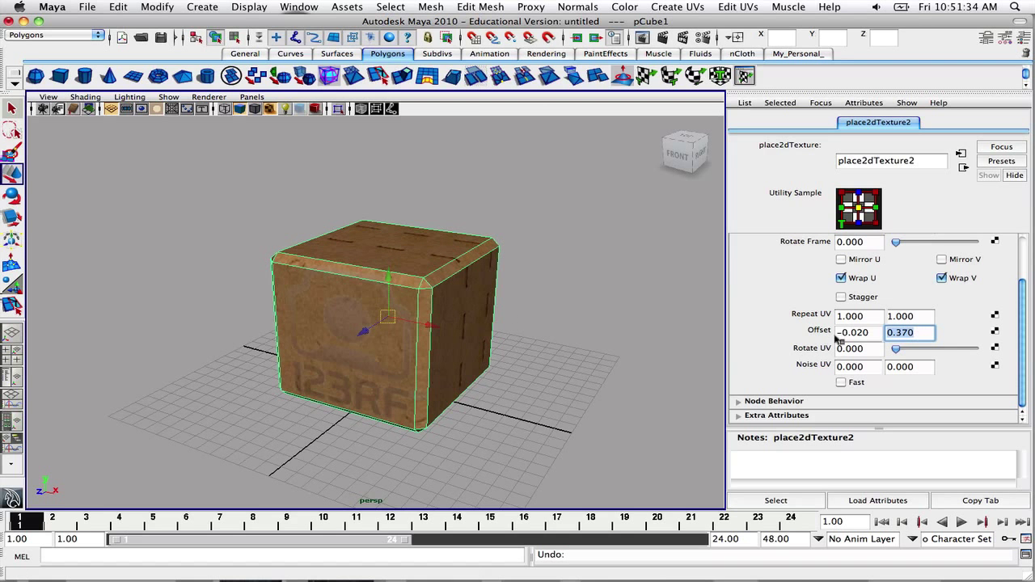
alt+drag(598, 348, 465, 327)
click(920, 333)
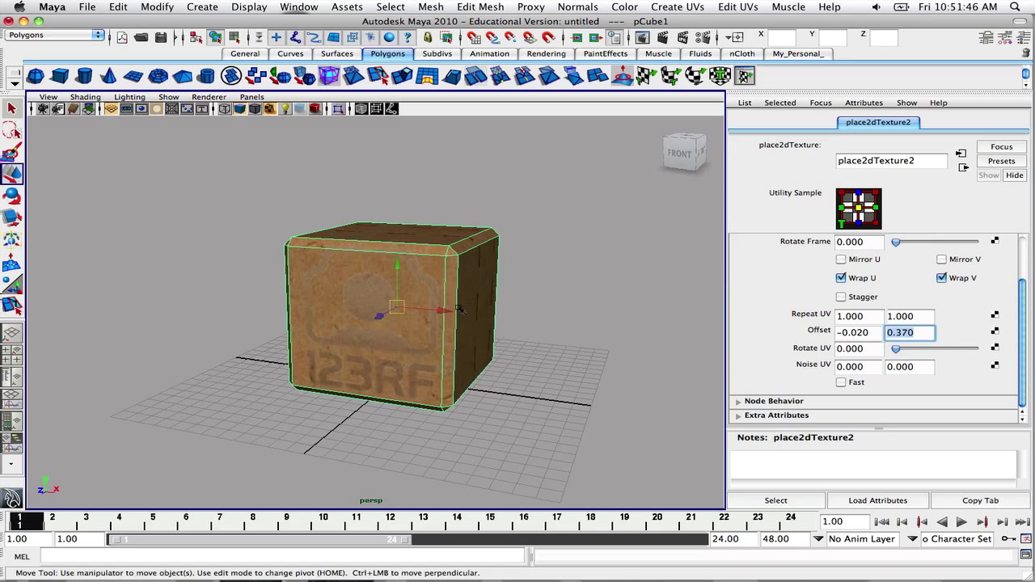
alt+drag(439, 287, 450, 354)
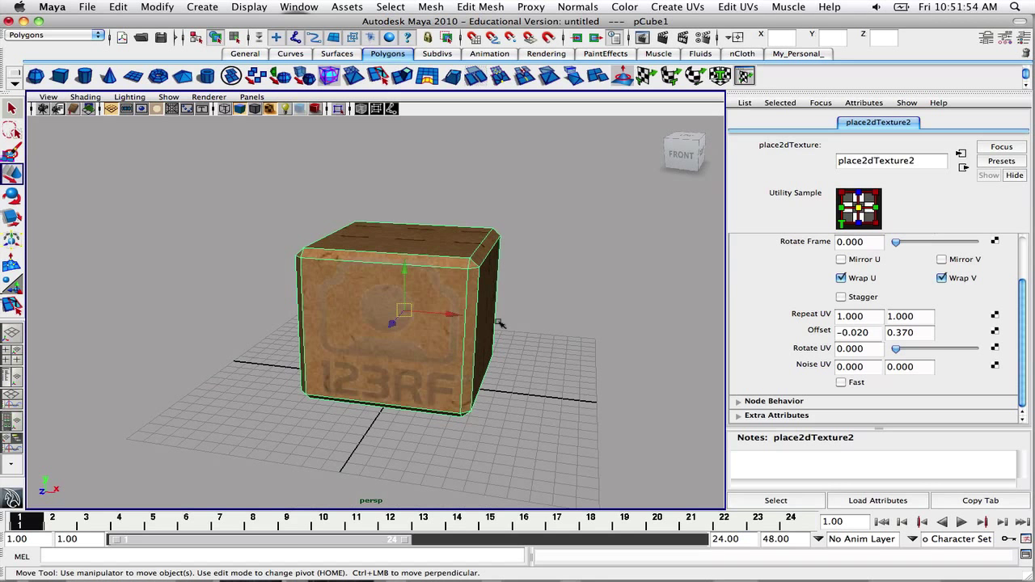
alt+drag(499, 323, 489, 267)
key(z)
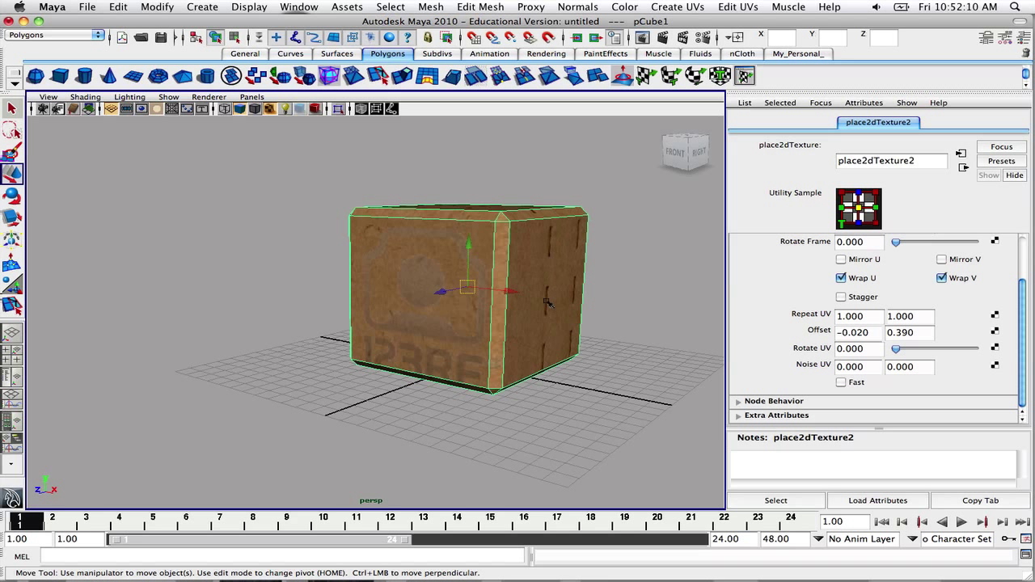
Examine the dot layout of dice_texture.jpg from the desktop in Preview and quit Preview
mouse_move(547, 579)
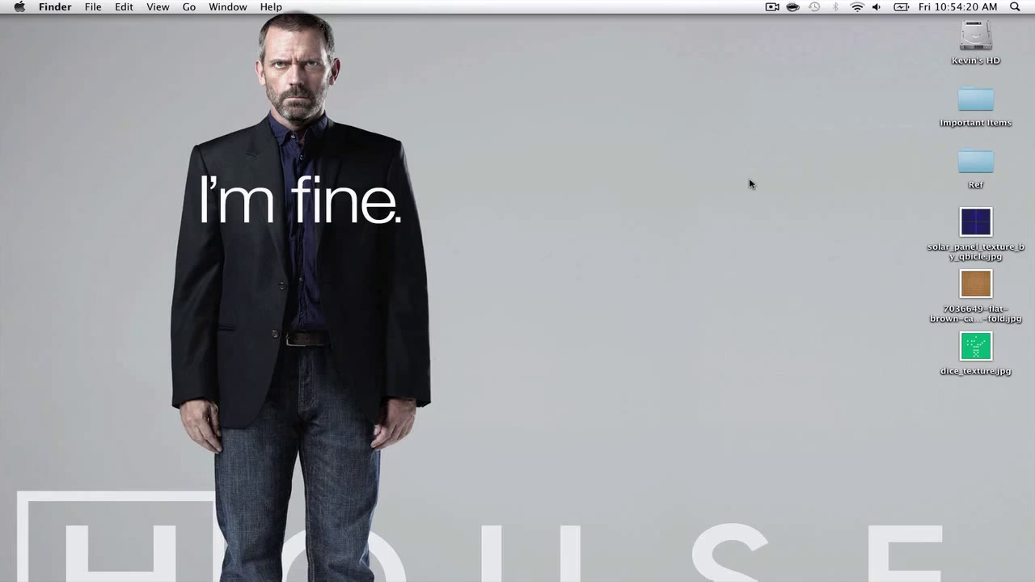
double_click(978, 348)
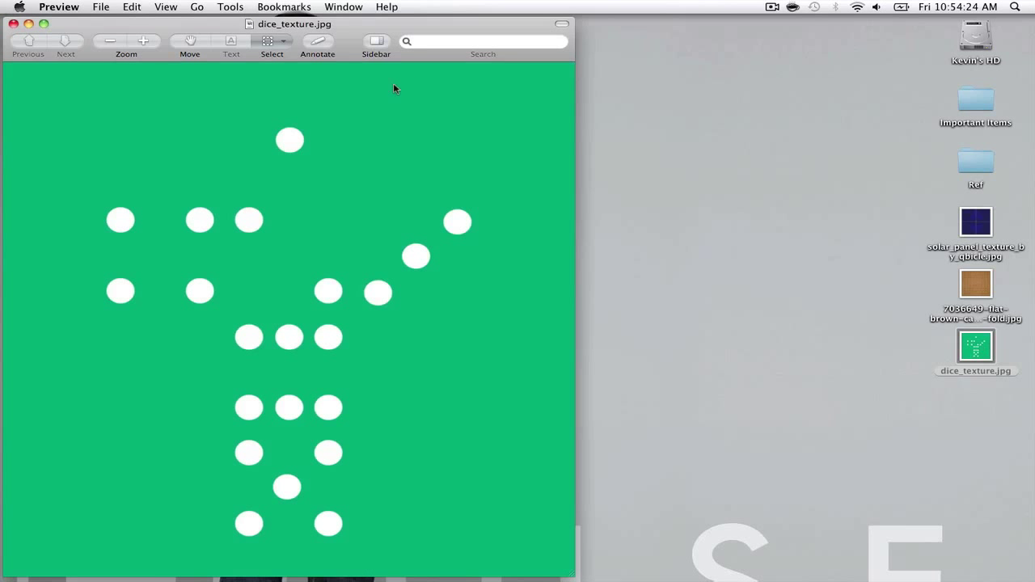
drag(286, 18, 502, 16)
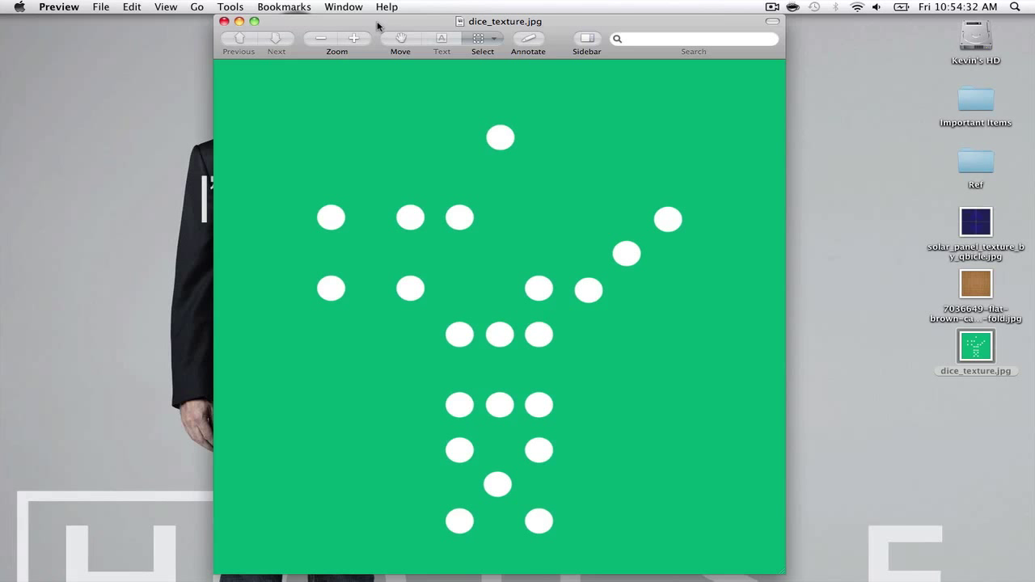
drag(377, 26, 369, 18)
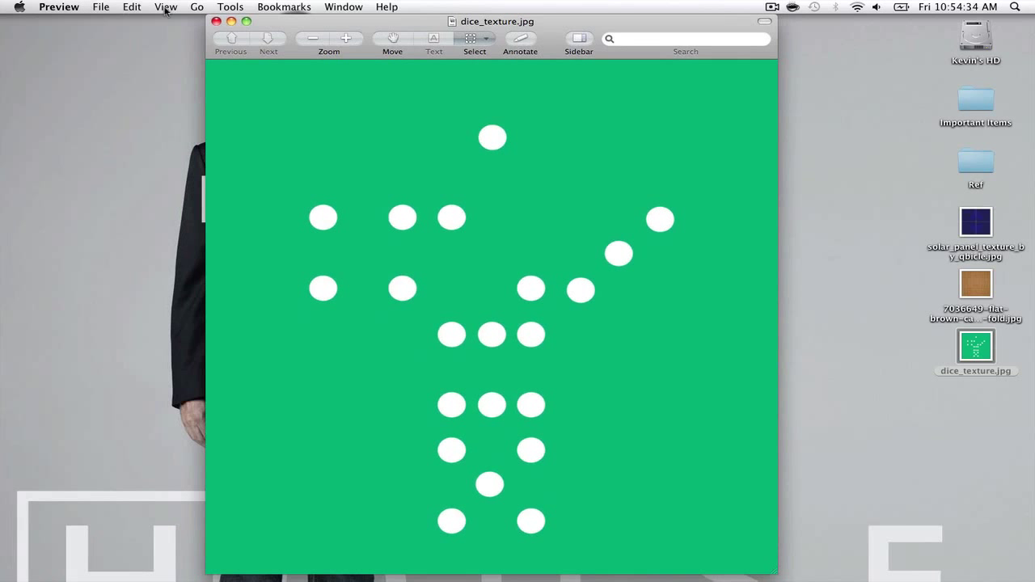
click(216, 21)
click(59, 7)
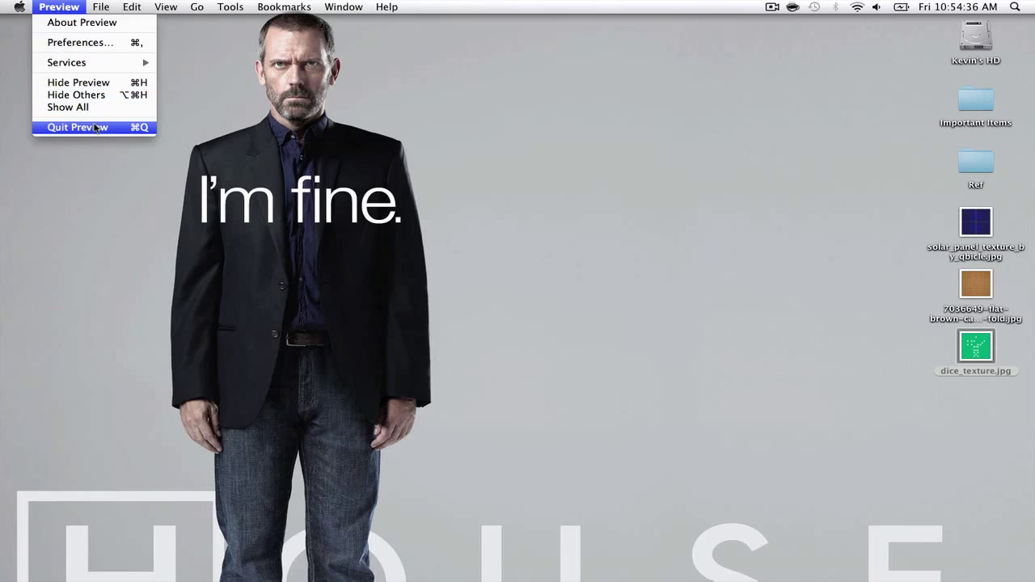
click(98, 126)
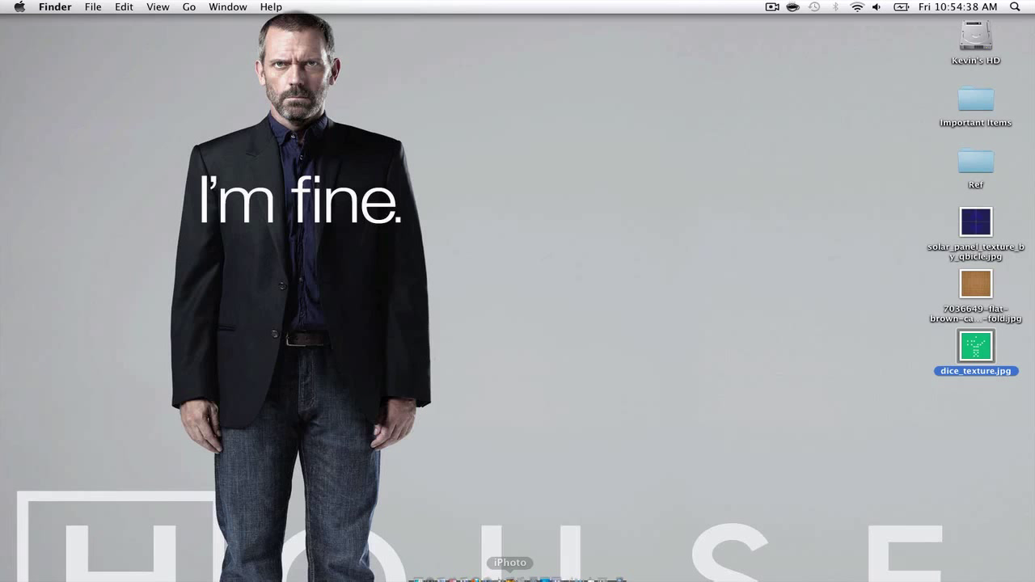
Switch to Photoshop and shift the hue of dice_texture.jpg by +21 with Hue/Saturation
click(546, 576)
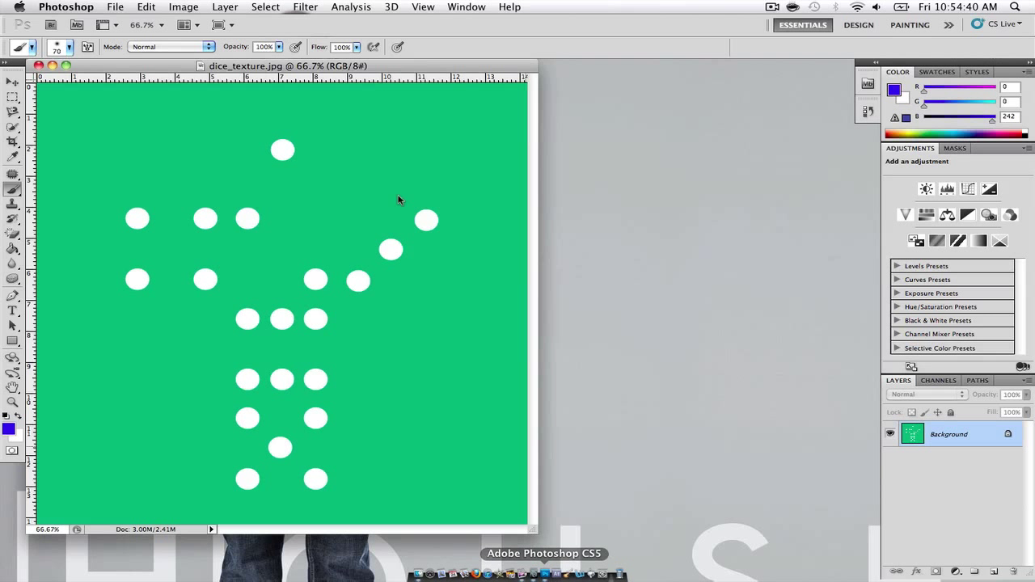
drag(312, 71, 525, 73)
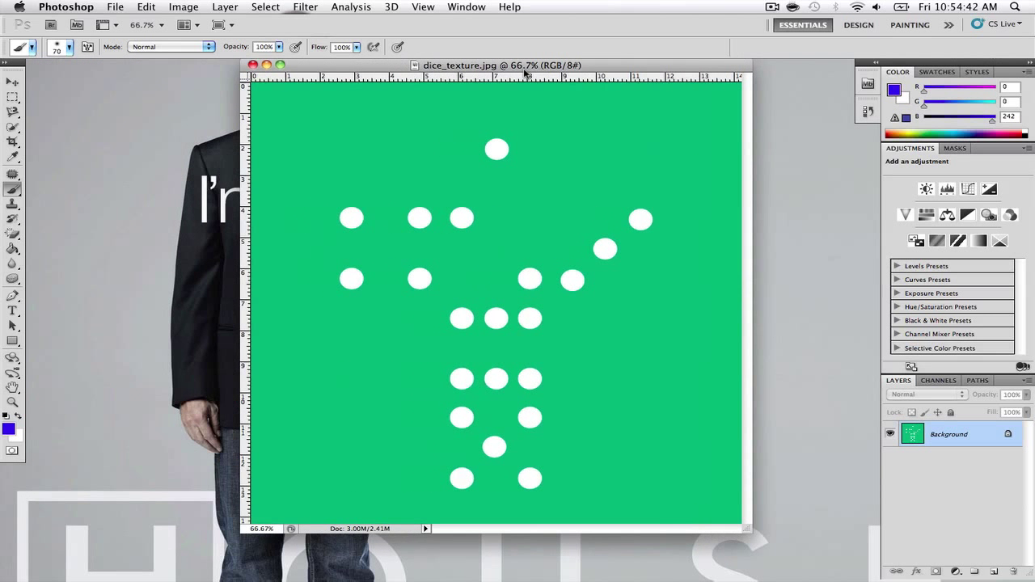
click(183, 6)
mouse_move(241, 47)
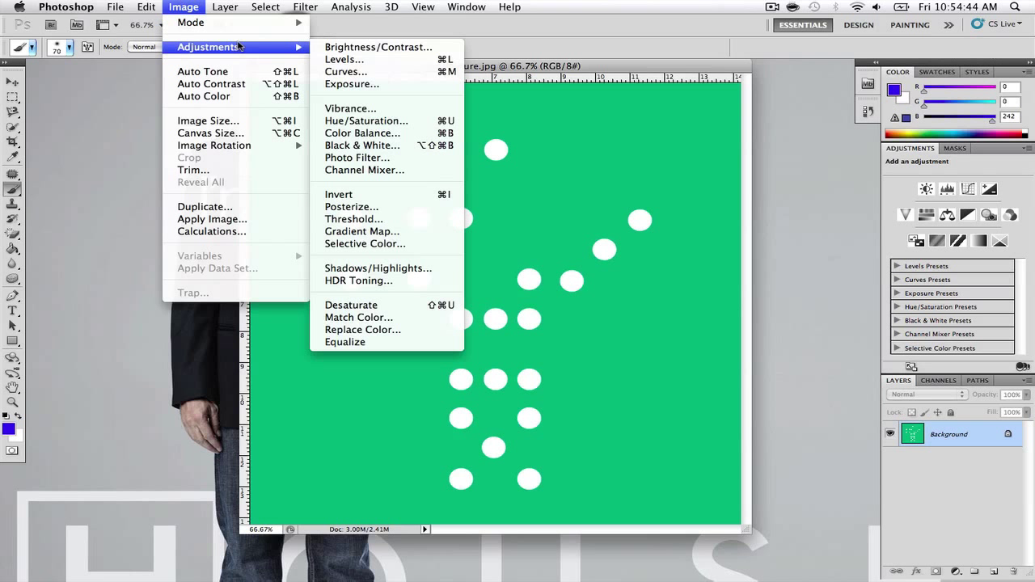
click(368, 122)
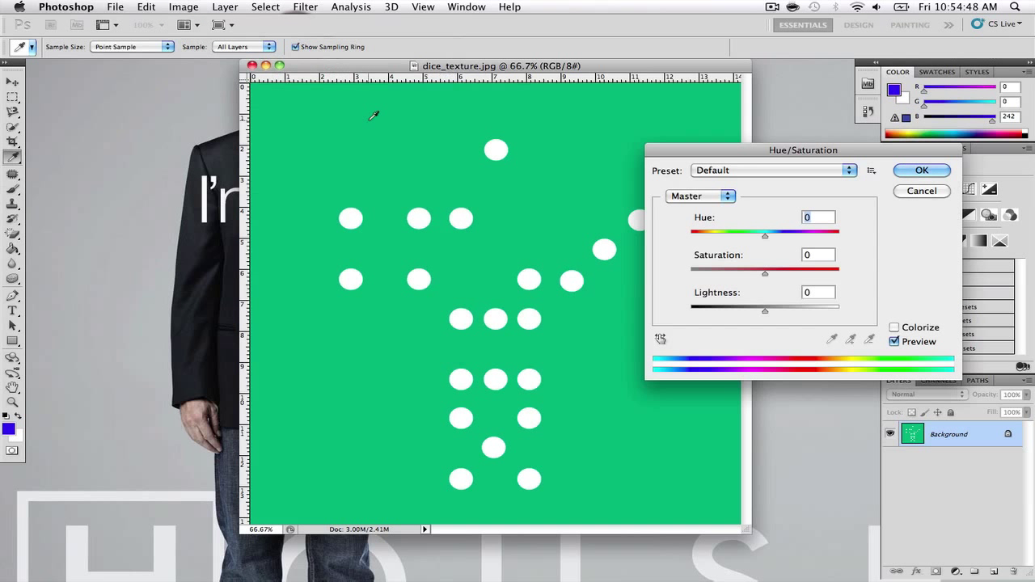
drag(765, 236, 770, 275)
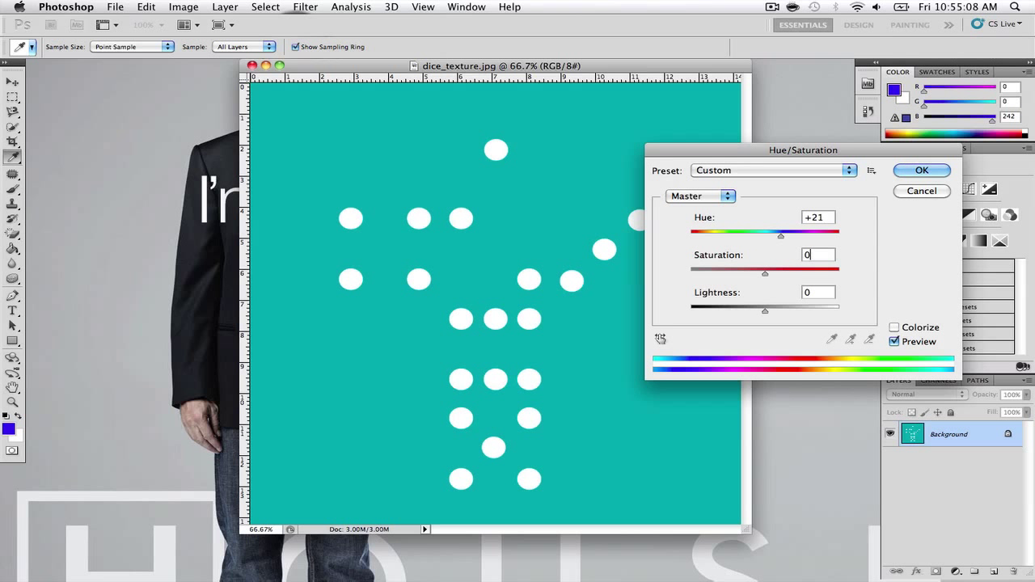
key(Return)
key(b)
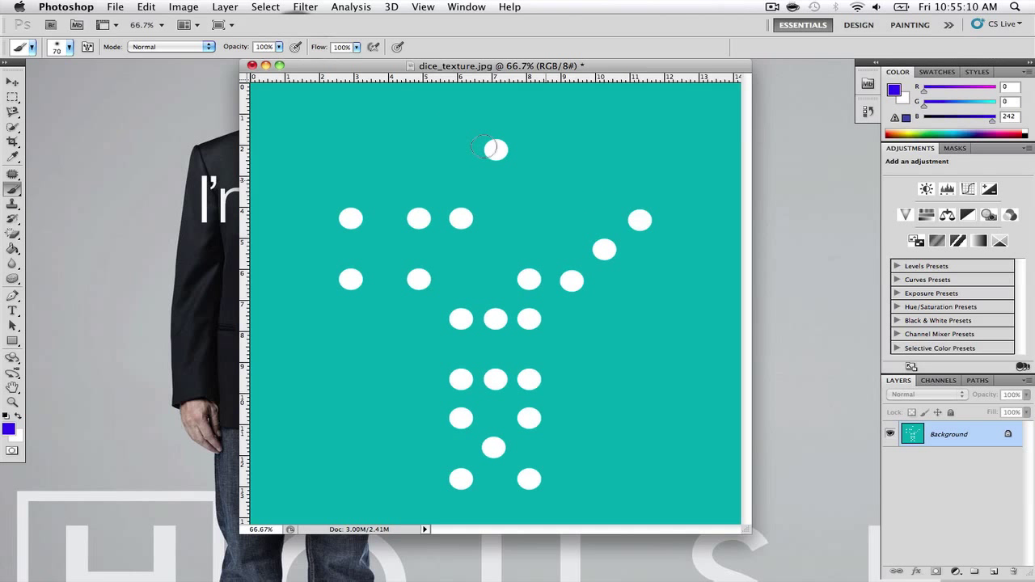
Shift the dice texture's Master hue by -173 with Hue/Saturation to turn the background red
click(184, 6)
mouse_move(240, 48)
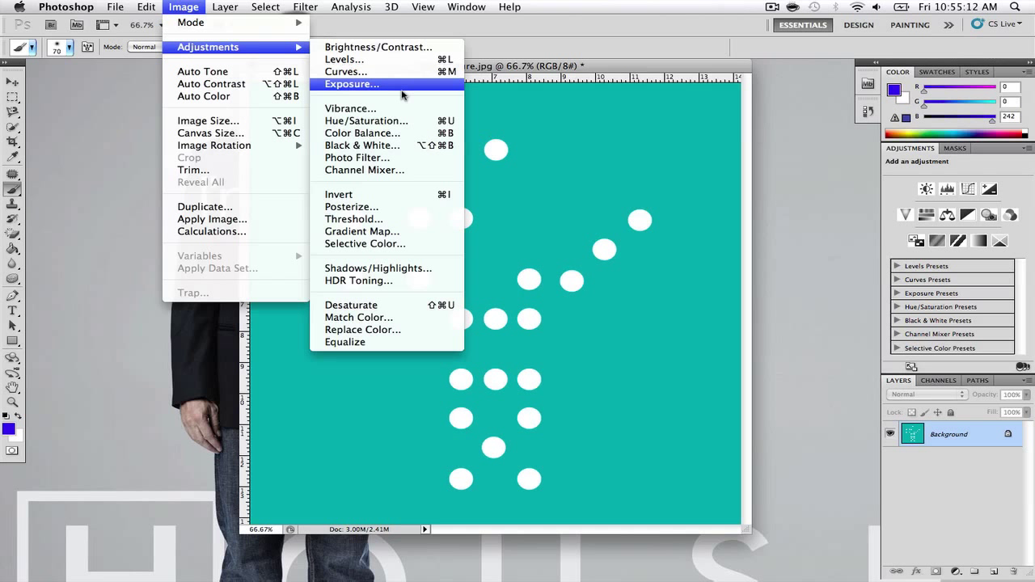
click(383, 123)
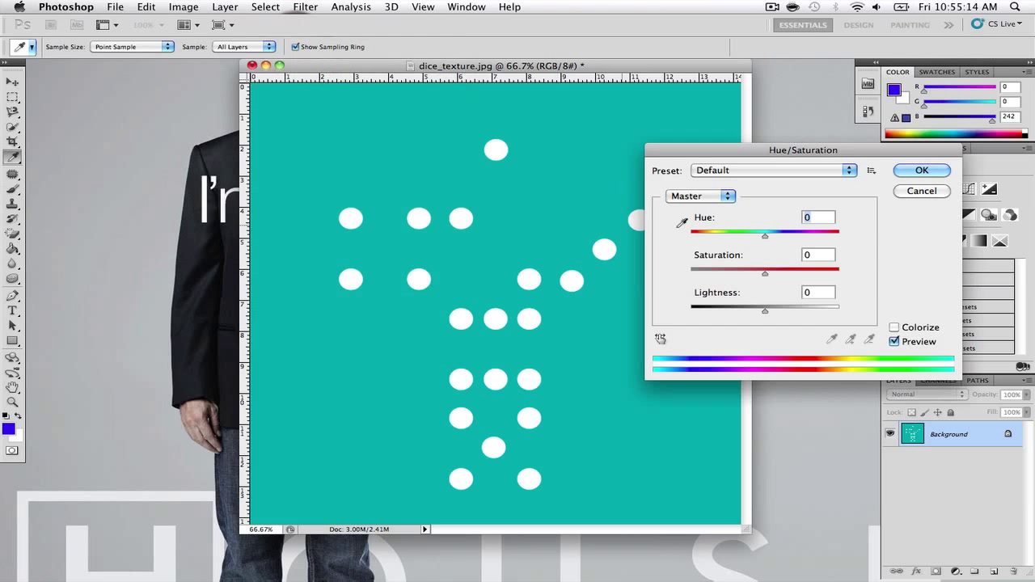
click(702, 196)
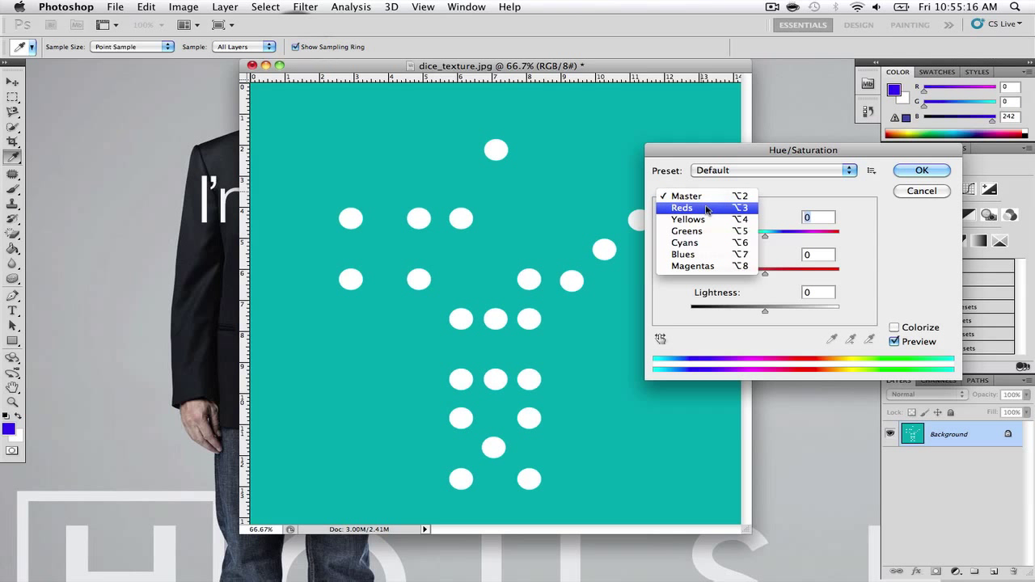
click(760, 197)
drag(764, 235, 694, 239)
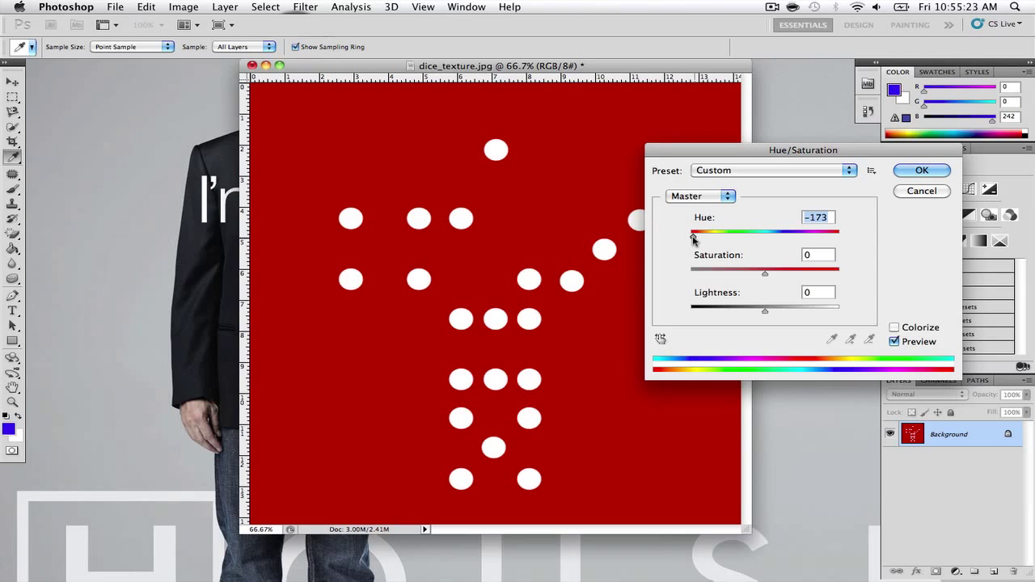
click(912, 171)
key(b)
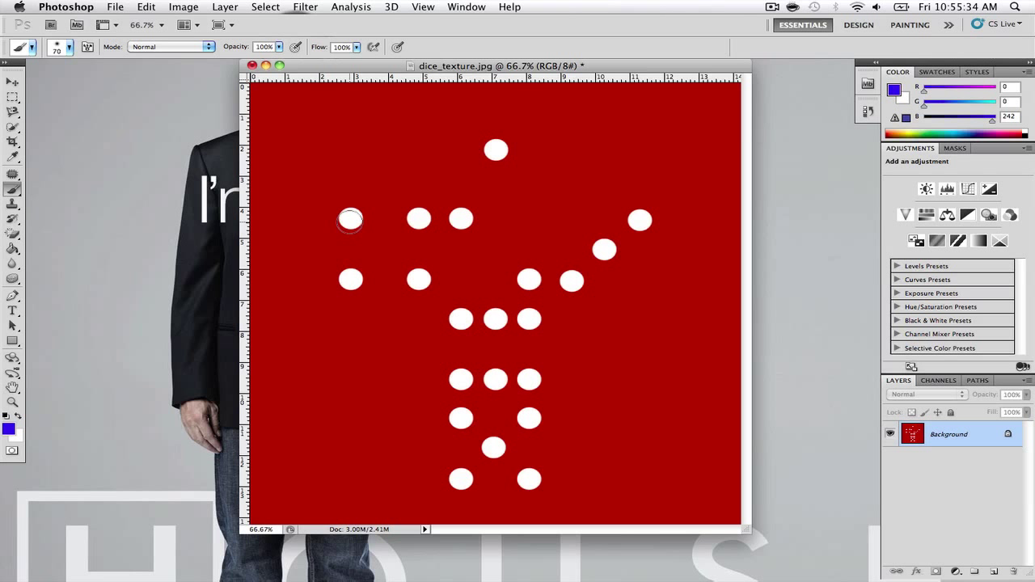
Set the Brush tool's painting colours to a white foreground and a black background
key(bracketleft)
key(bracketleft)
key(bracketright)
click(6, 416)
click(17, 416)
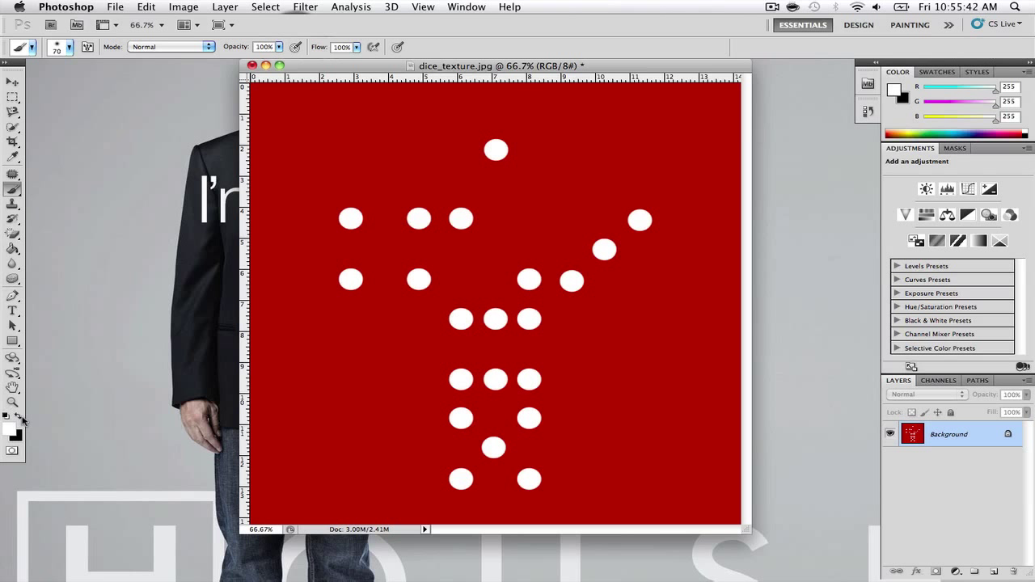
Replace the soft test stroke with a white dot above the upper-left dot, using a 70 px hard round brush
drag(352, 188, 364, 188)
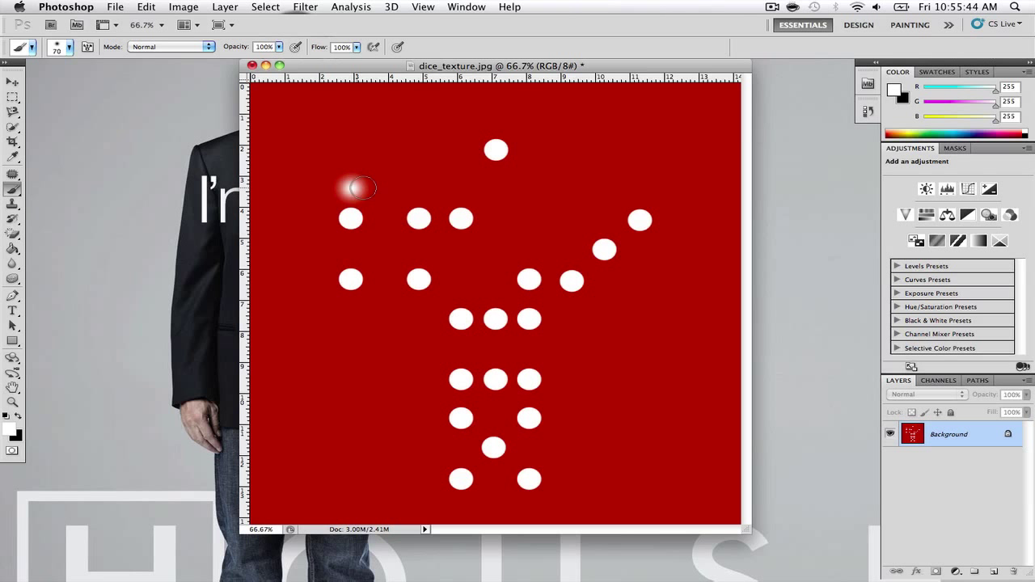
key(super+z)
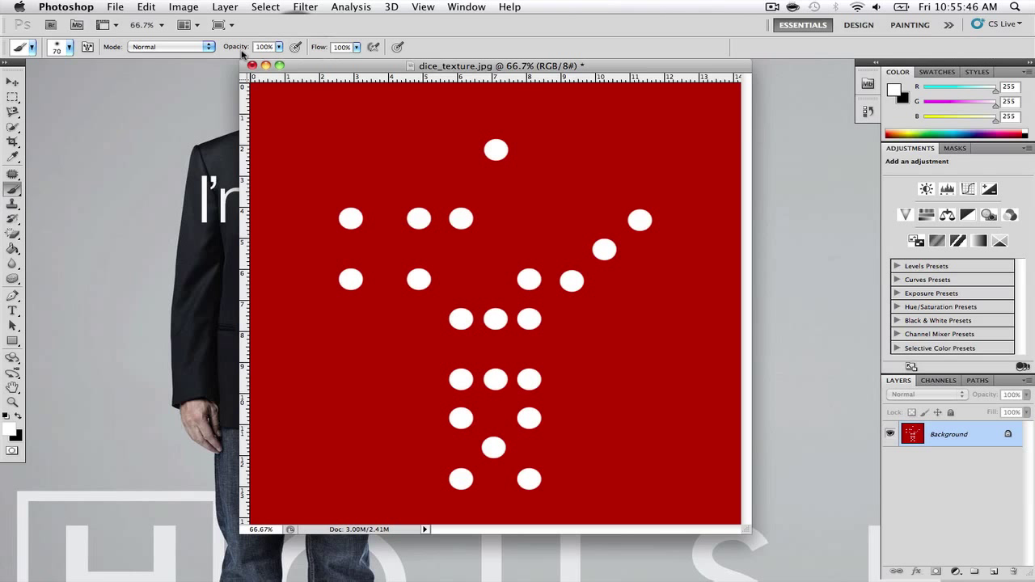
click(70, 48)
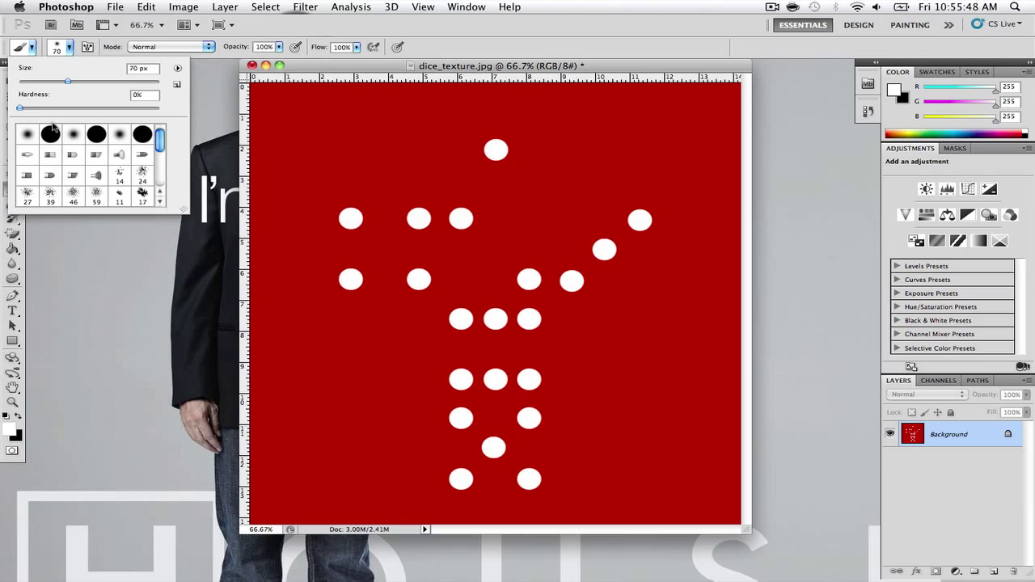
click(50, 134)
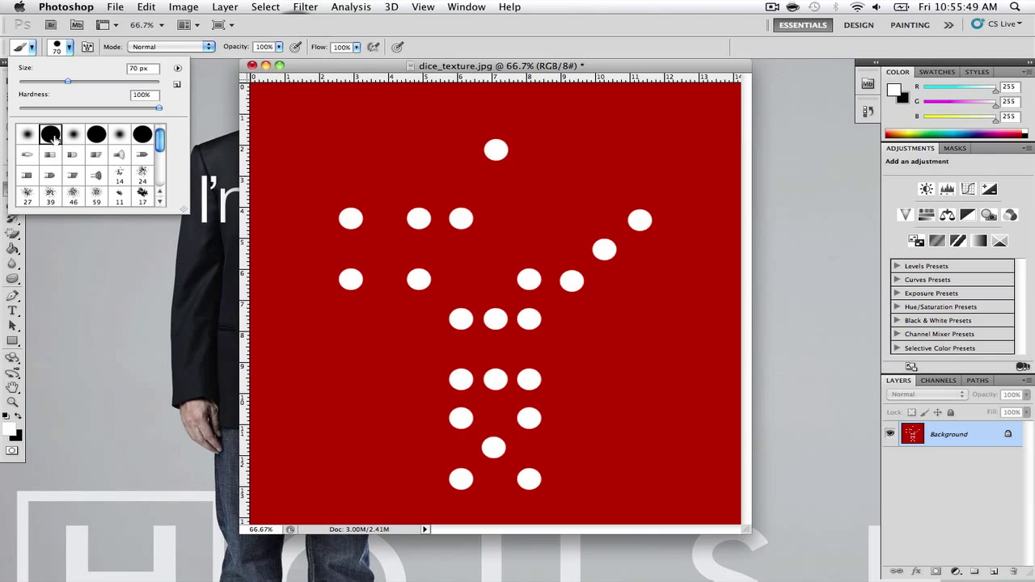
click(351, 184)
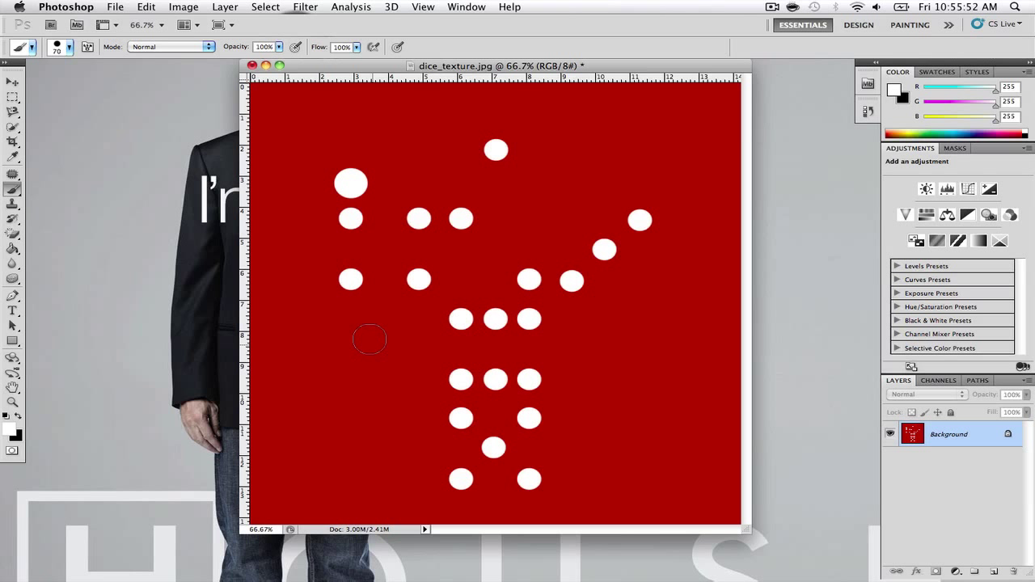
Undo the oversized white dot and try a 50 px brush dot above the upper-left dot, undoing it too
key(super+z)
key(bracketleft)
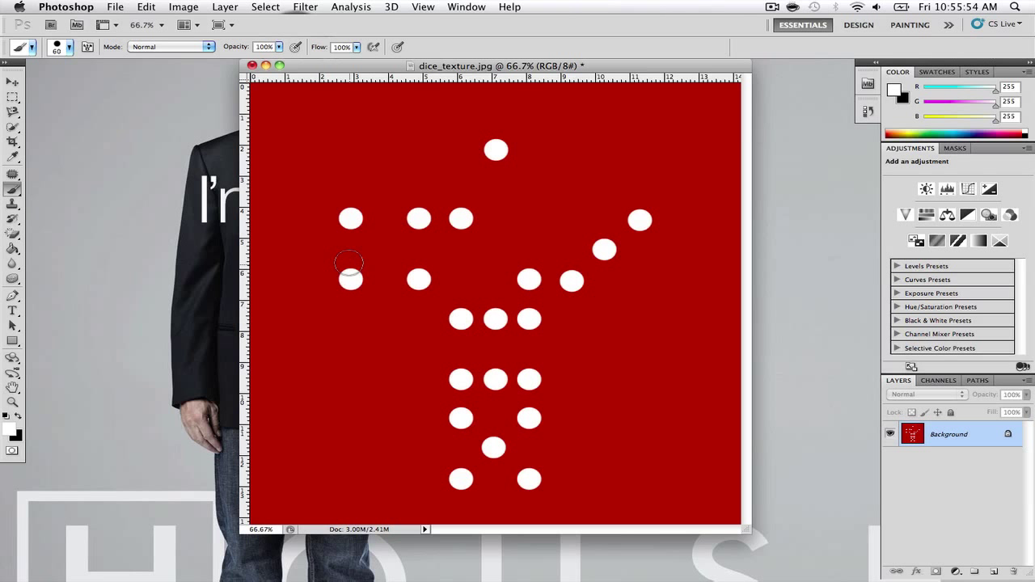
key(bracketleft)
click(351, 191)
key(super+z)
Paint four white 50 px dots in a two-by-two arrangement in the empty lower-left area of the dice texture
click(292, 404)
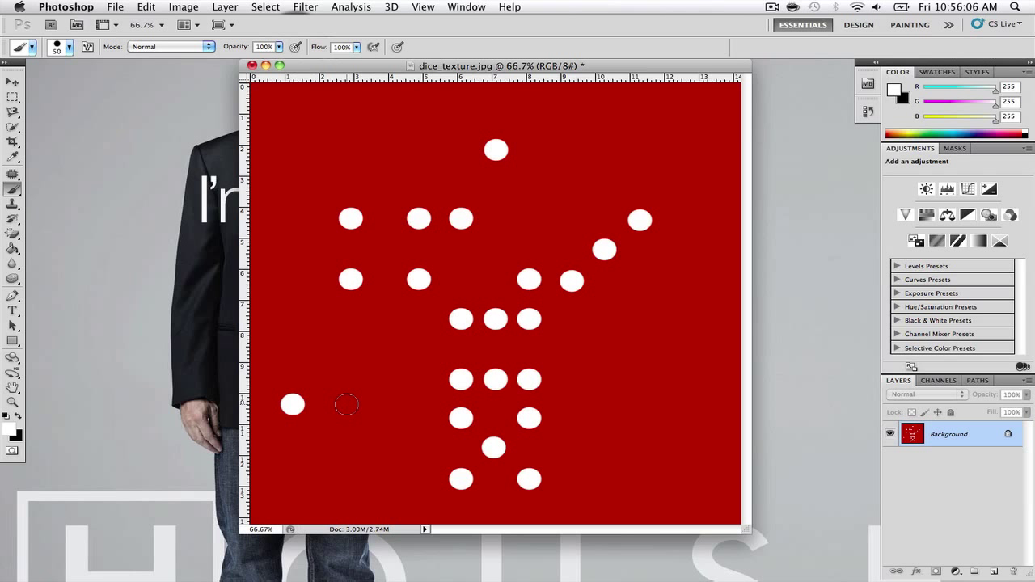
click(346, 405)
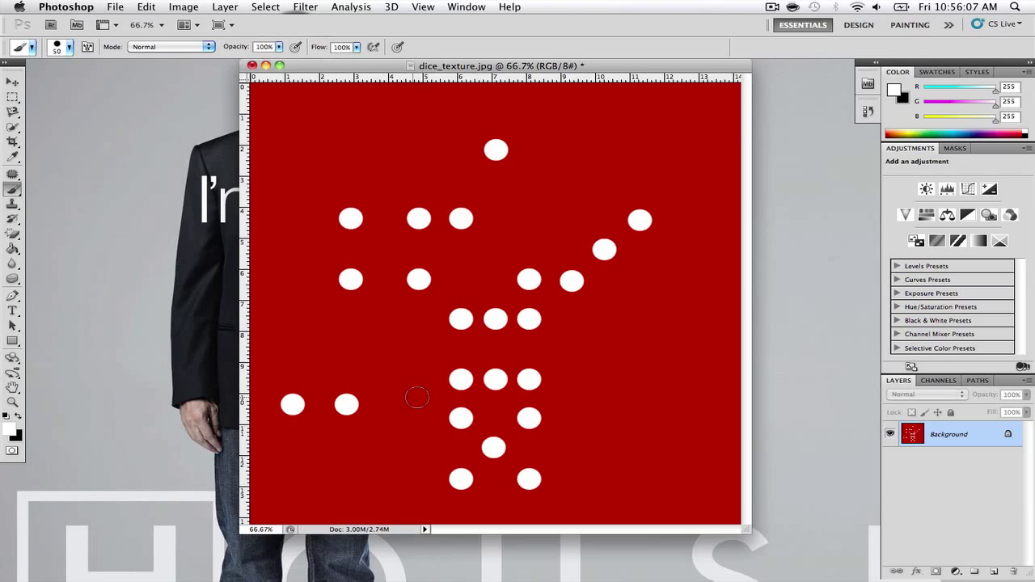
click(293, 454)
click(347, 451)
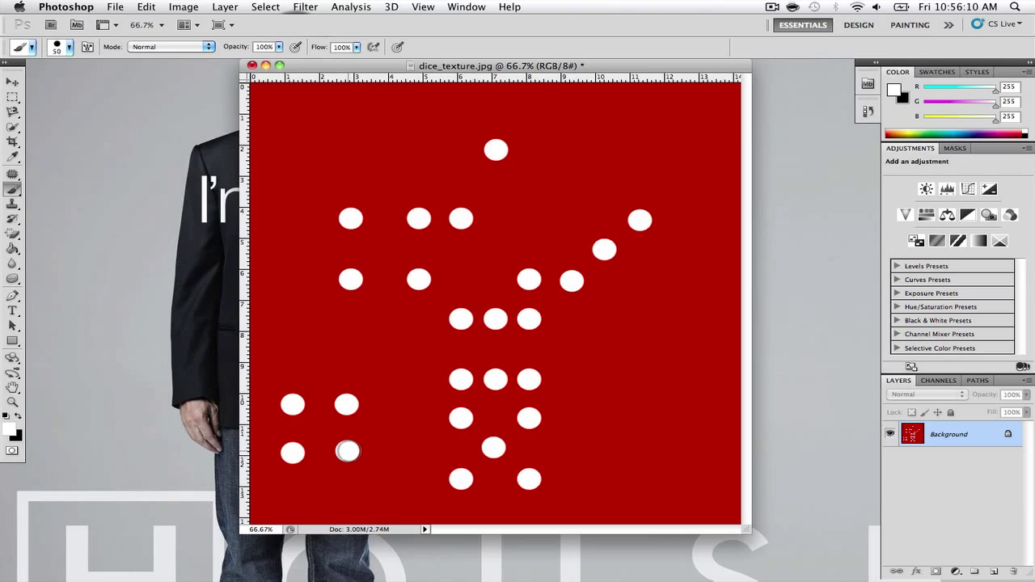
Undo all the test dots painted in the lower-left area of the texture
key(super+z)
key(super+z)
key(super+z)
key(super+z)
key(super+z)
key(super+z)
key(super+z)
key(super+z)
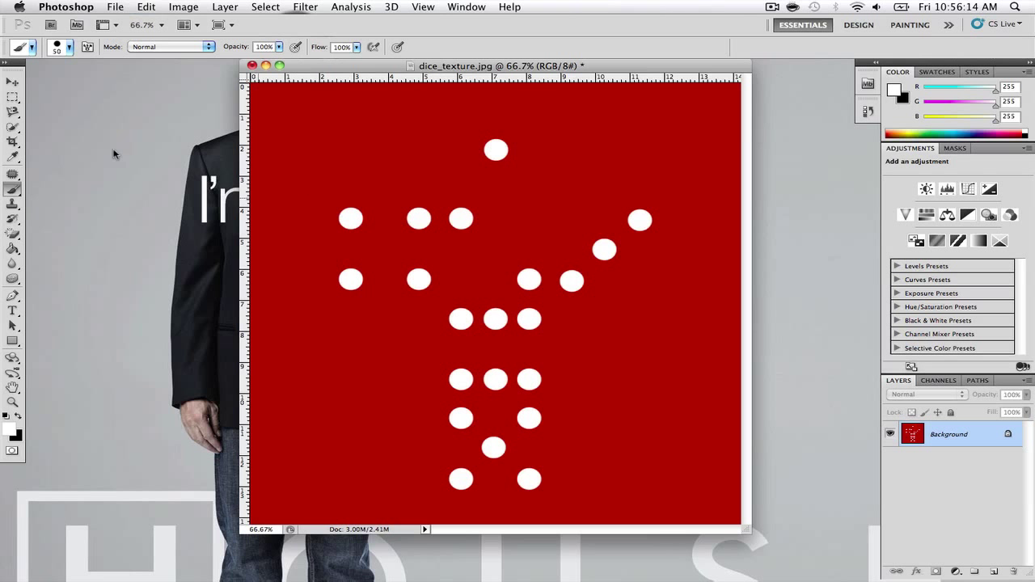
Save the red texture to the Desktop as dice_texture_1.jpg in JPEG format with quality 10 (Maximum)
click(12, 82)
click(115, 6)
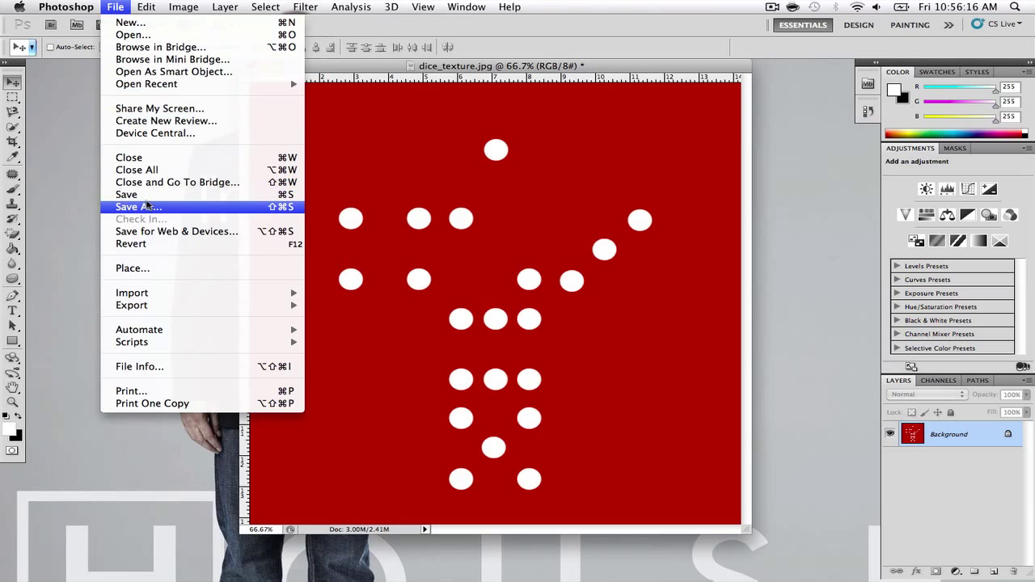
click(138, 207)
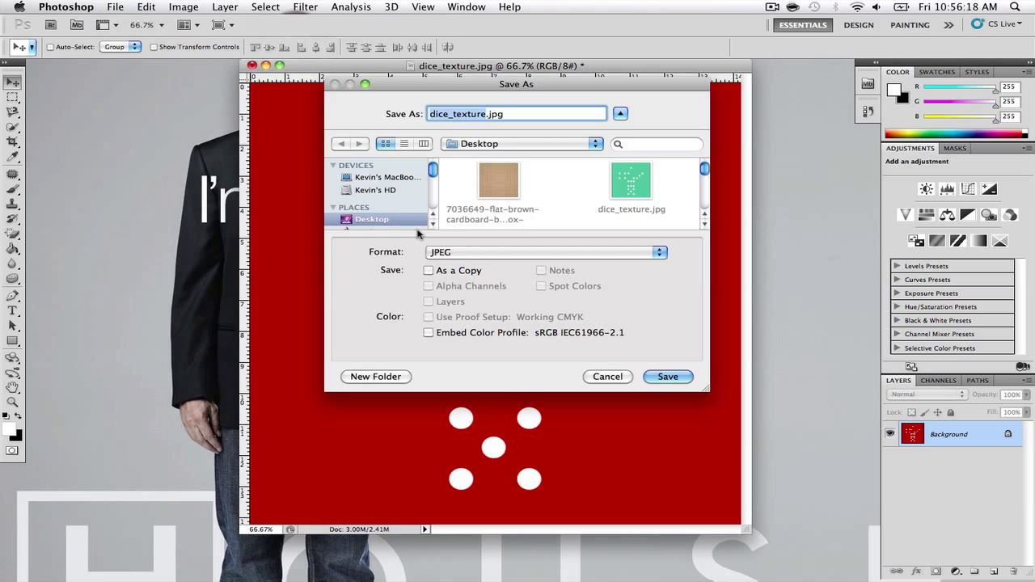
text(dice_texture_)
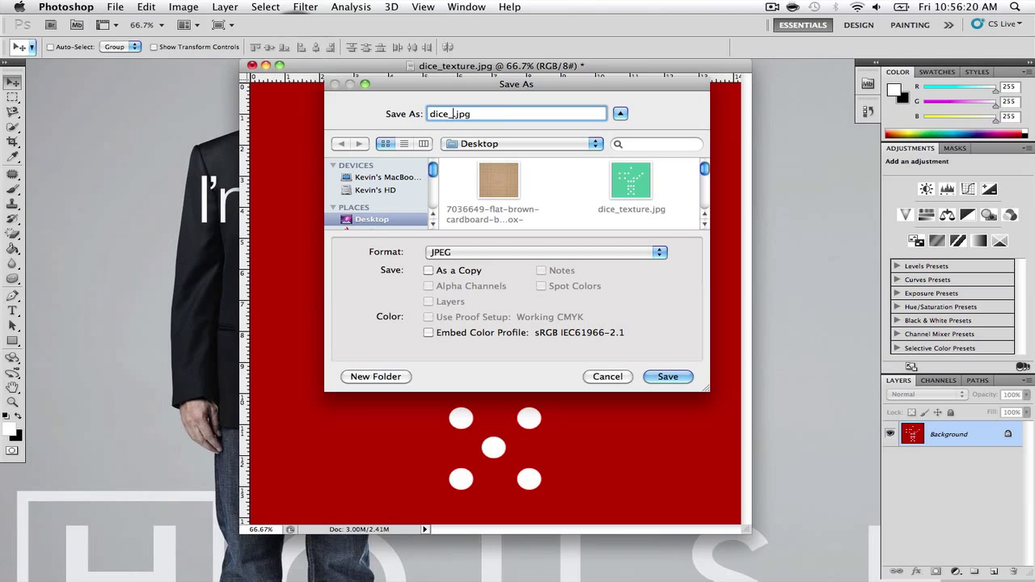
text(1)
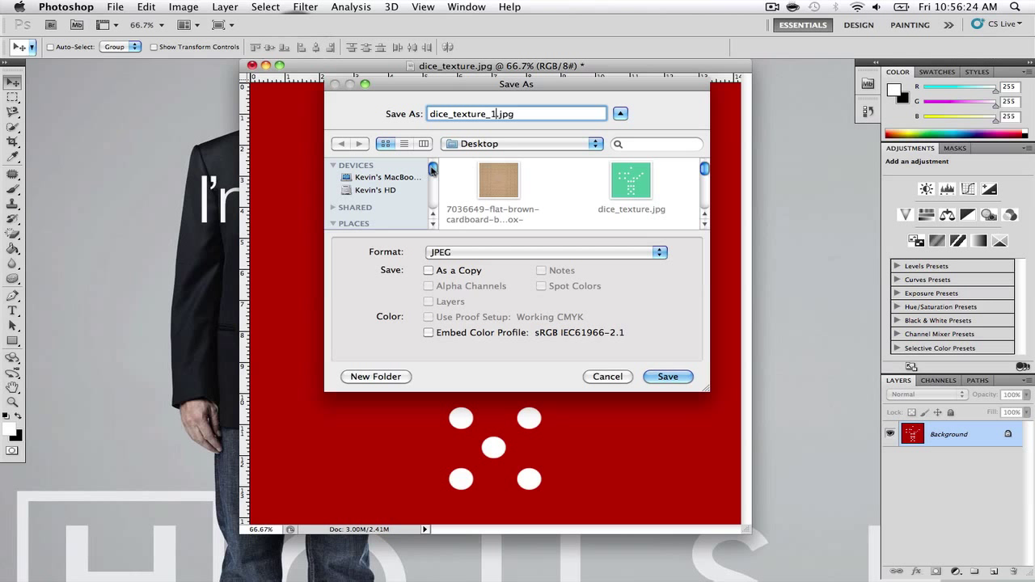
drag(432, 169, 432, 178)
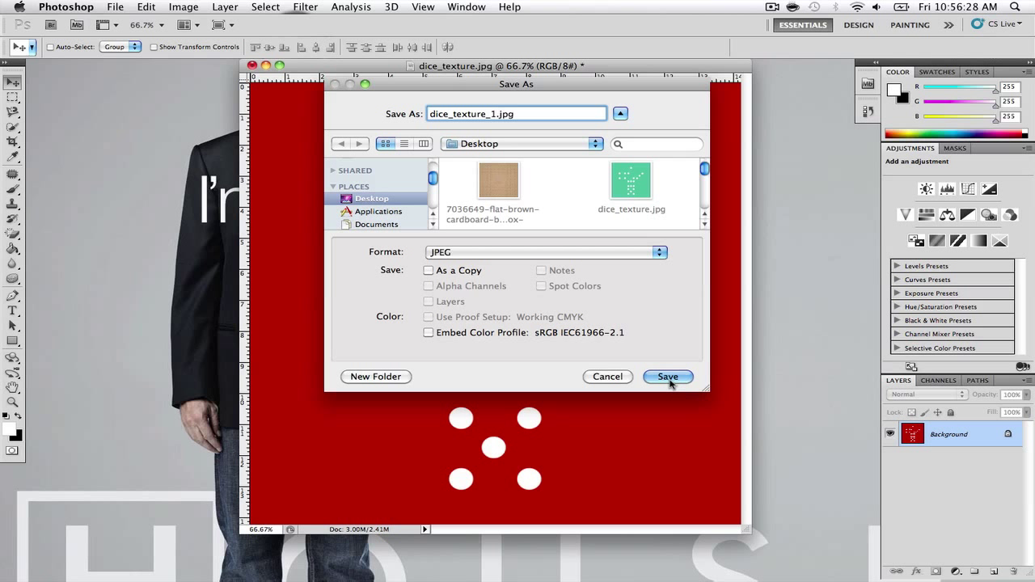
click(668, 377)
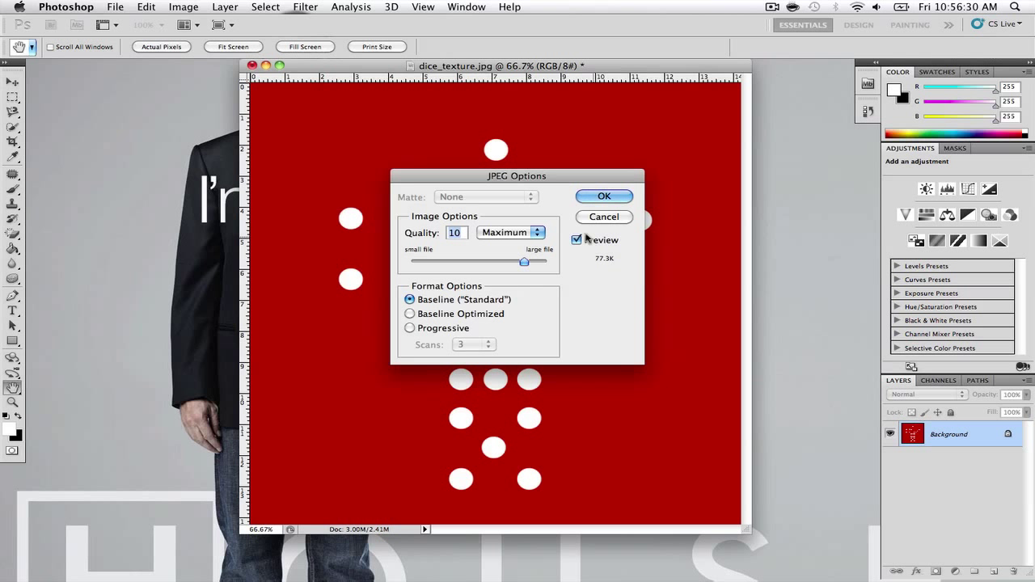
click(599, 199)
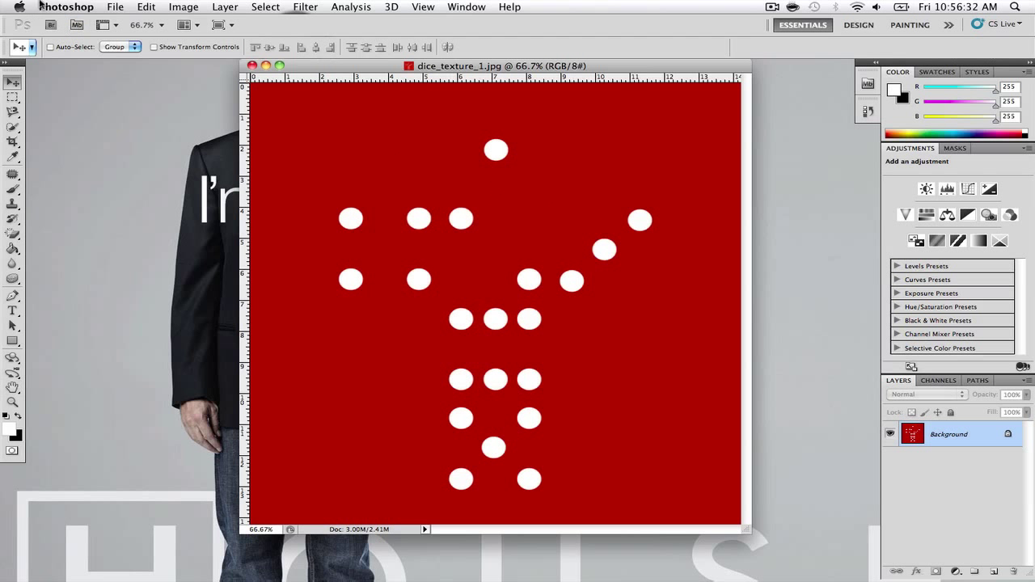
Hide Photoshop, switch to Maya and break the texture connection on the Color of the cube's lambert2 material
click(41, 5)
click(108, 137)
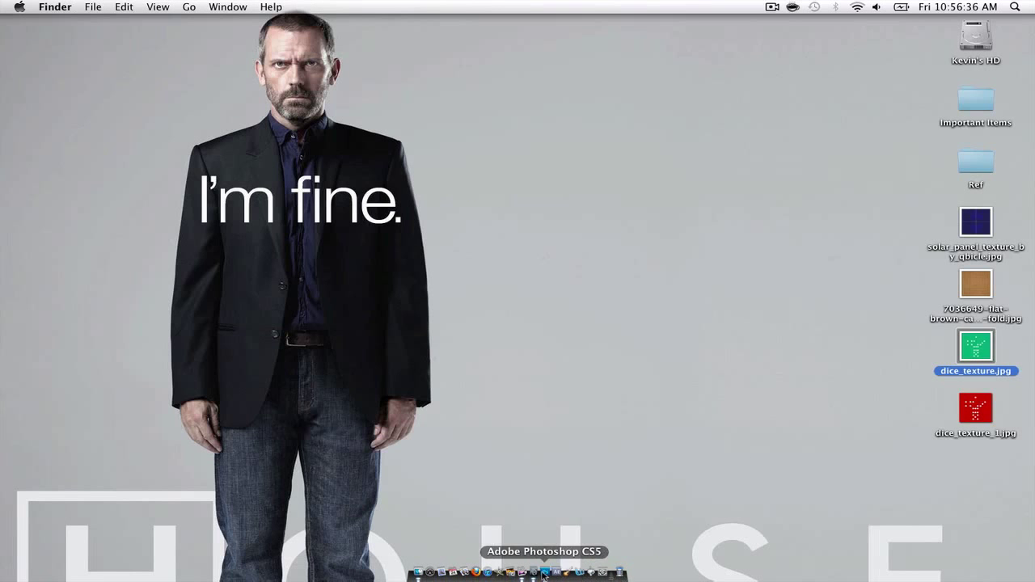
click(532, 573)
scroll(513, 257, down, 3)
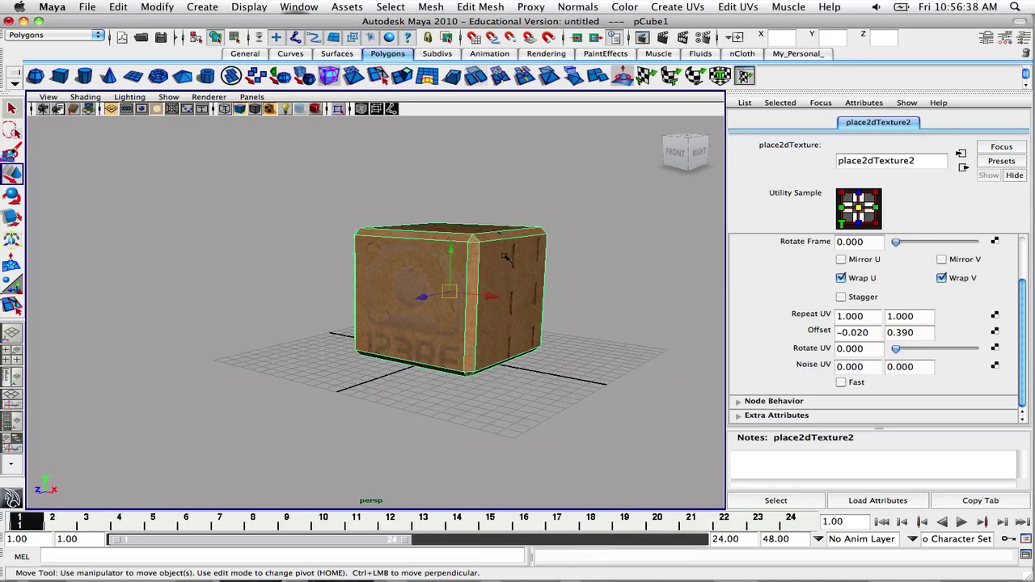
alt+drag(517, 239, 461, 275)
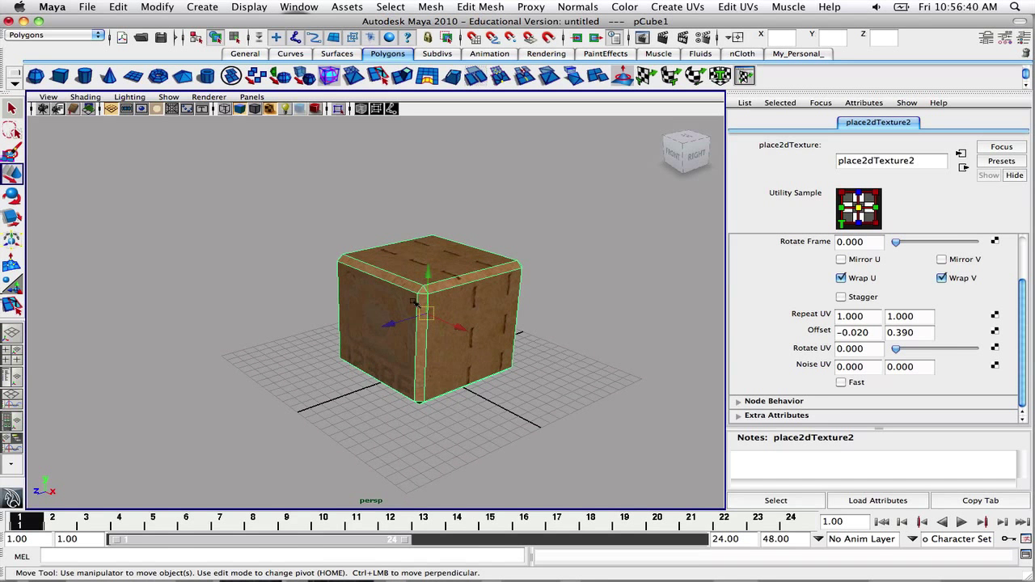
right_drag(415, 303, 456, 280)
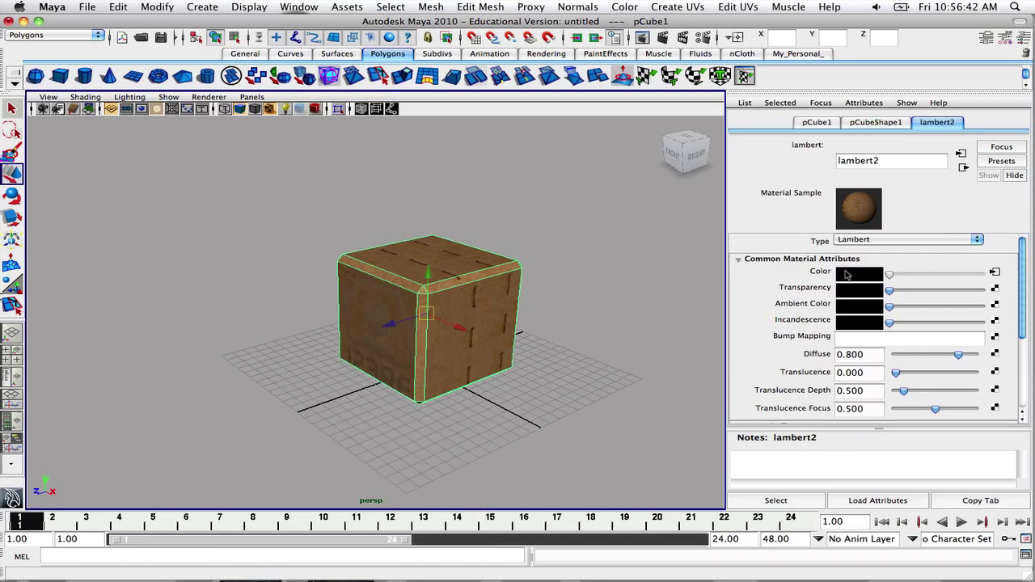
right_drag(846, 275, 850, 292)
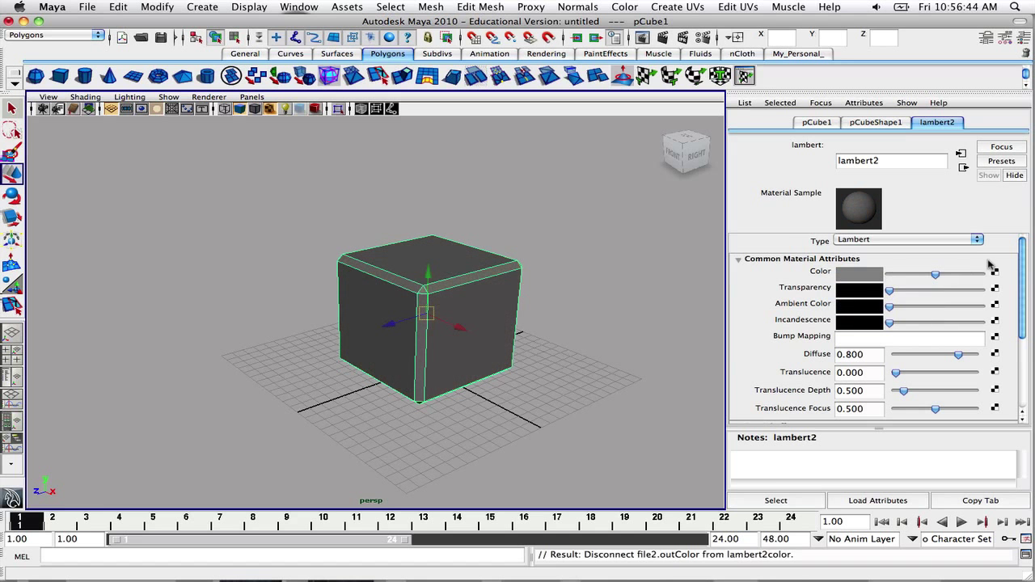
Connect a new File texture to lambert2's Color and load dice_texture_1.jpg from the Desktop as its image
click(995, 276)
click(694, 203)
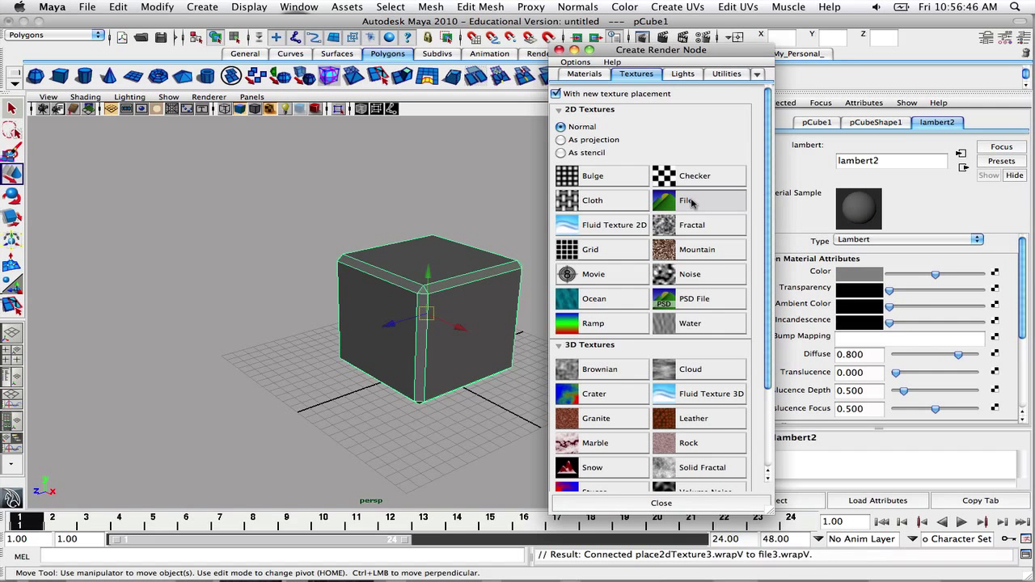
click(995, 315)
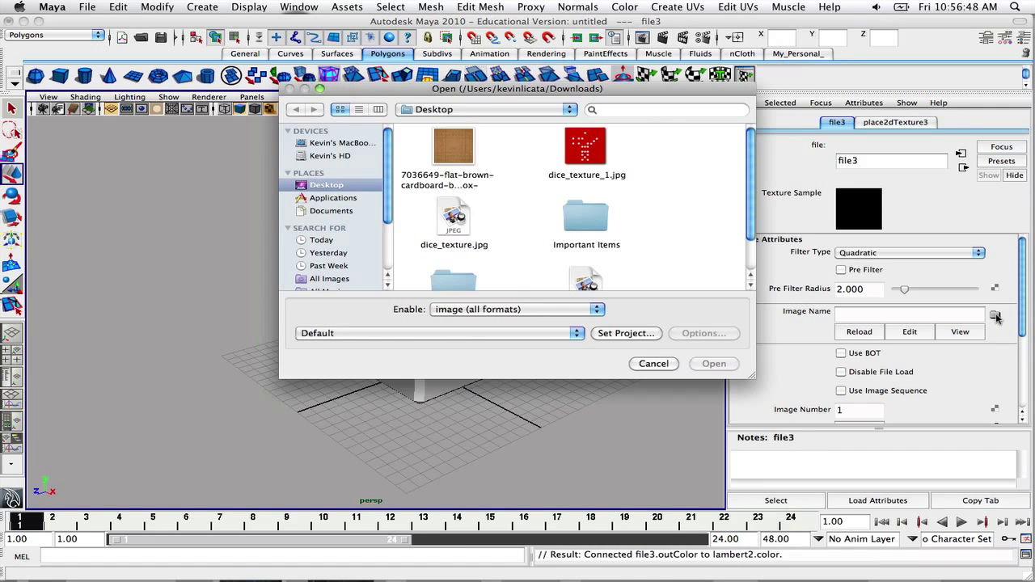
click(582, 148)
click(712, 363)
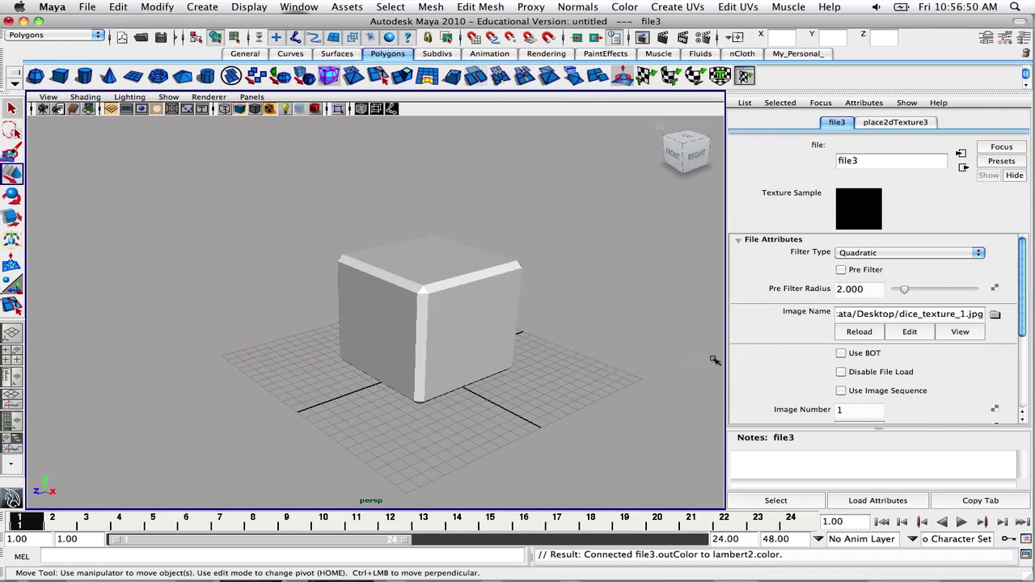
Inspect the textured die, open the UV Texture Editor and select the cube to display its UV shells over the texture
alt+drag(522, 287, 491, 276)
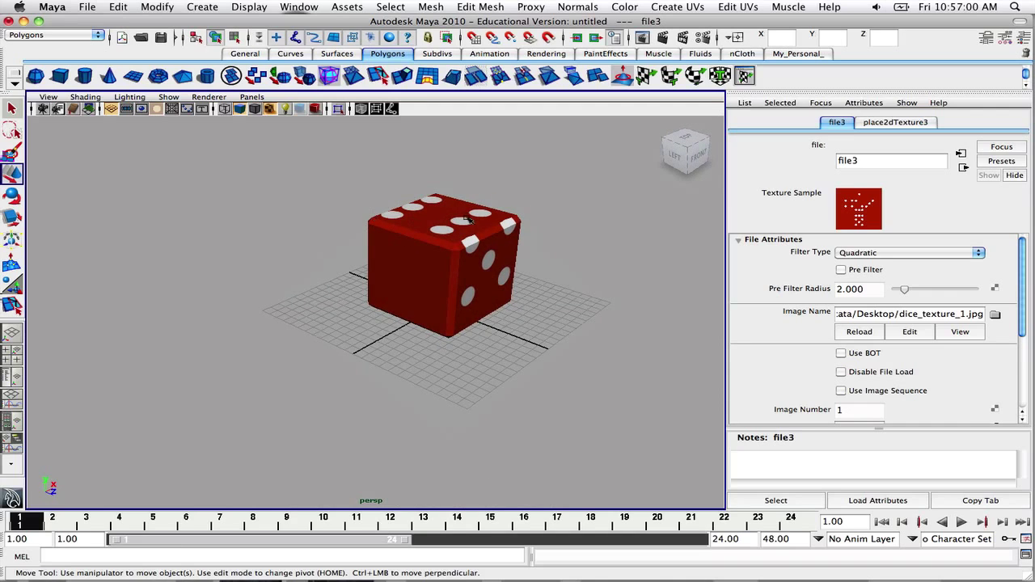
alt+drag(469, 219, 275, 218)
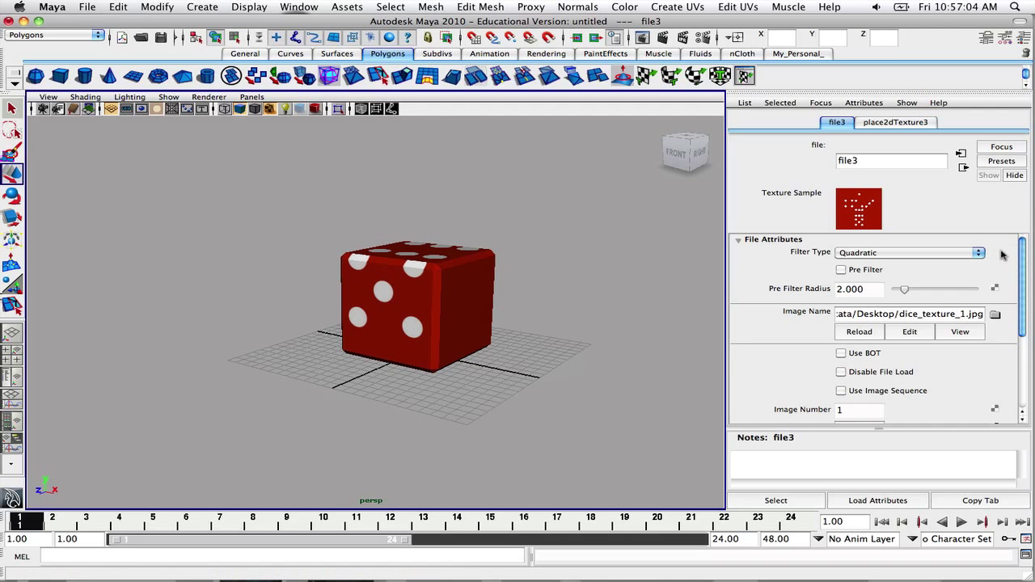
click(739, 80)
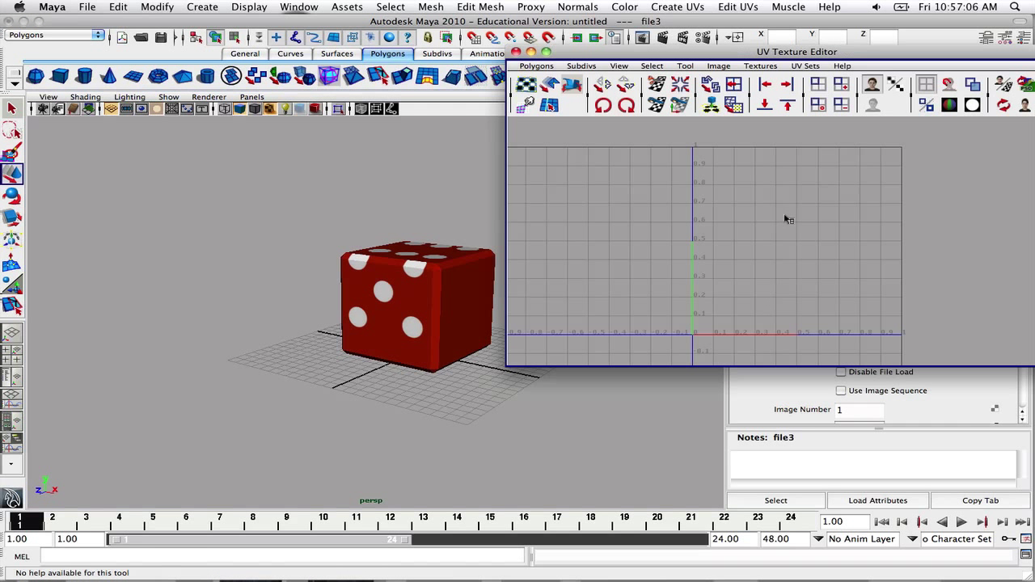
alt+middle_drag(416, 231, 381, 233)
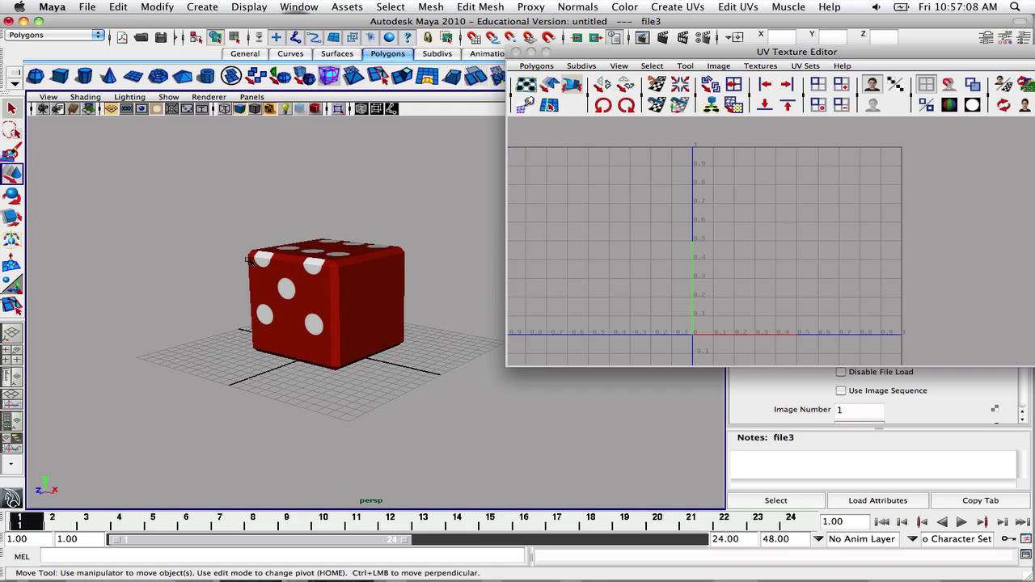
drag(203, 204, 425, 415)
key(f)
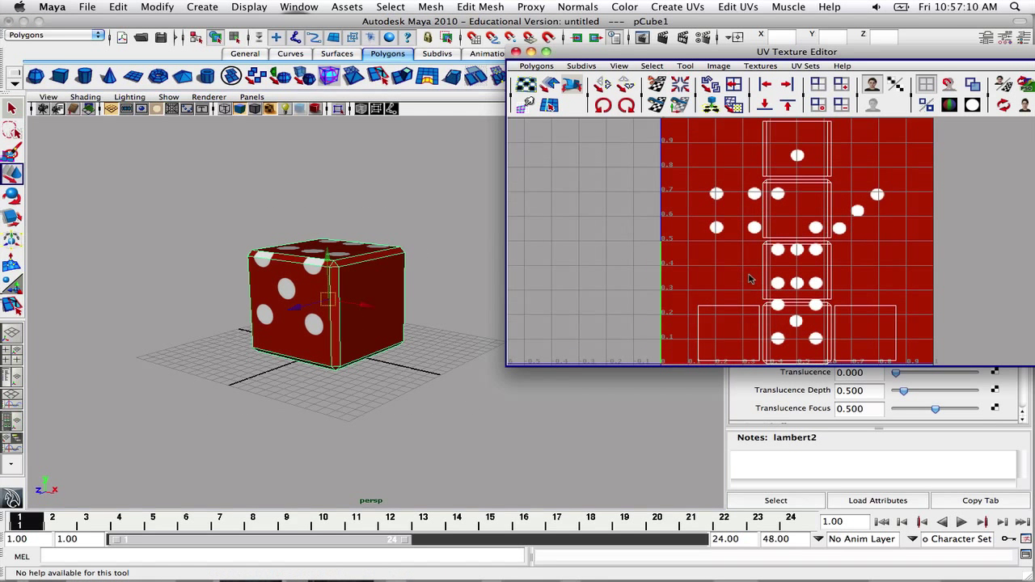
Try the six-dot UV shell over the three diagonal dots, and park it at the texture's left edge, clear of the dots
right_drag(758, 259, 750, 233)
drag(724, 242, 888, 280)
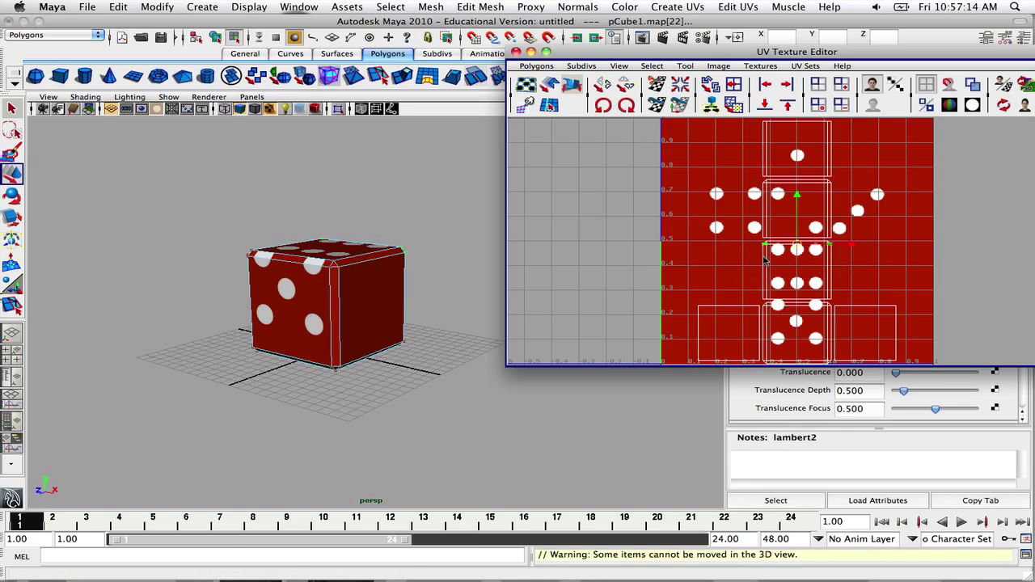
right_drag(741, 262, 799, 253)
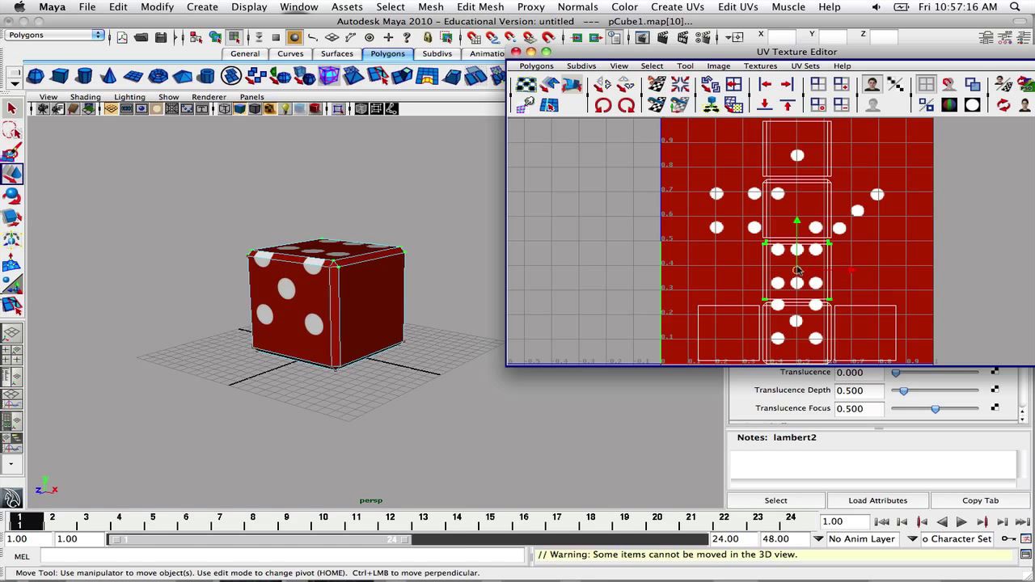
drag(798, 270, 861, 210)
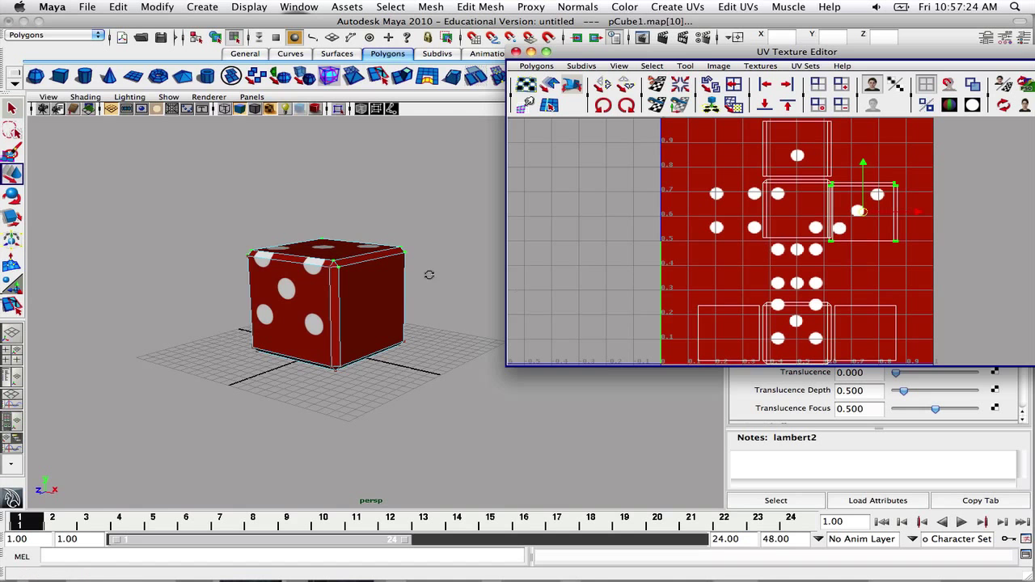
alt+drag(429, 275, 465, 355)
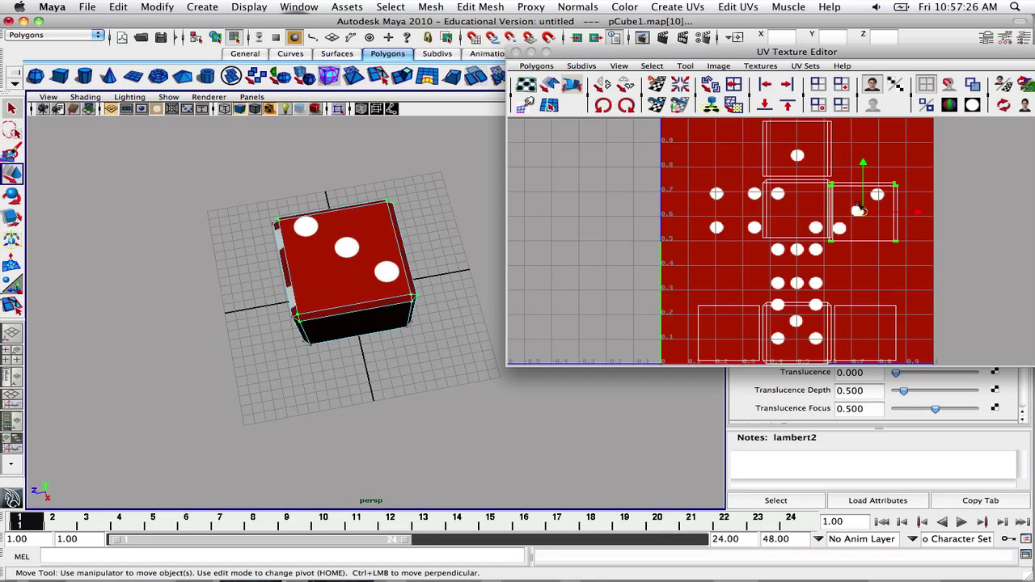
drag(859, 210, 685, 274)
Select the whole UV shell around the single top dot, move it to the blank area on the dot's right, and check the cube
right_click(754, 145)
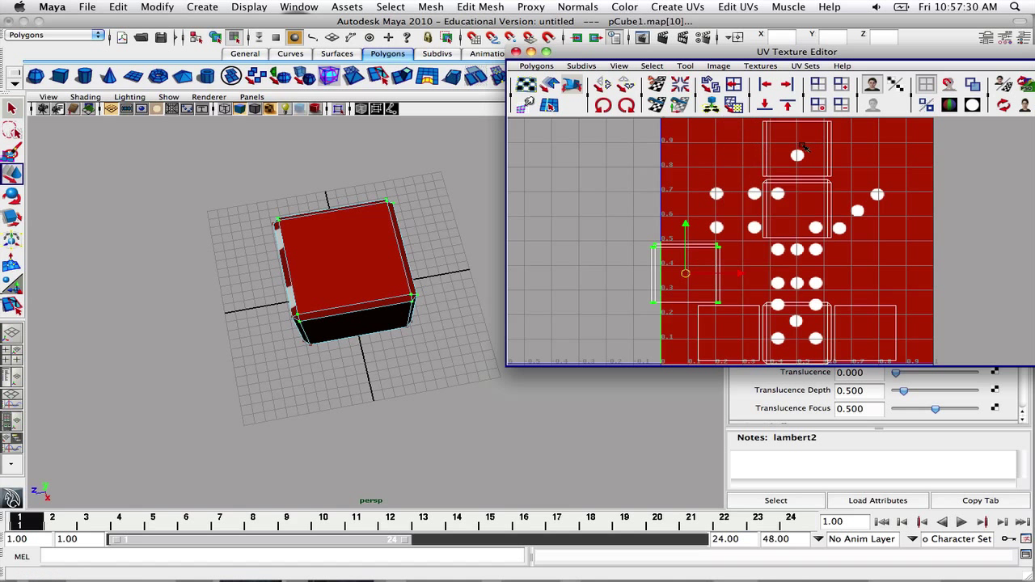
scroll(796, 158, down, 1)
alt+middle_drag(797, 157, 777, 206)
drag(721, 171, 854, 198)
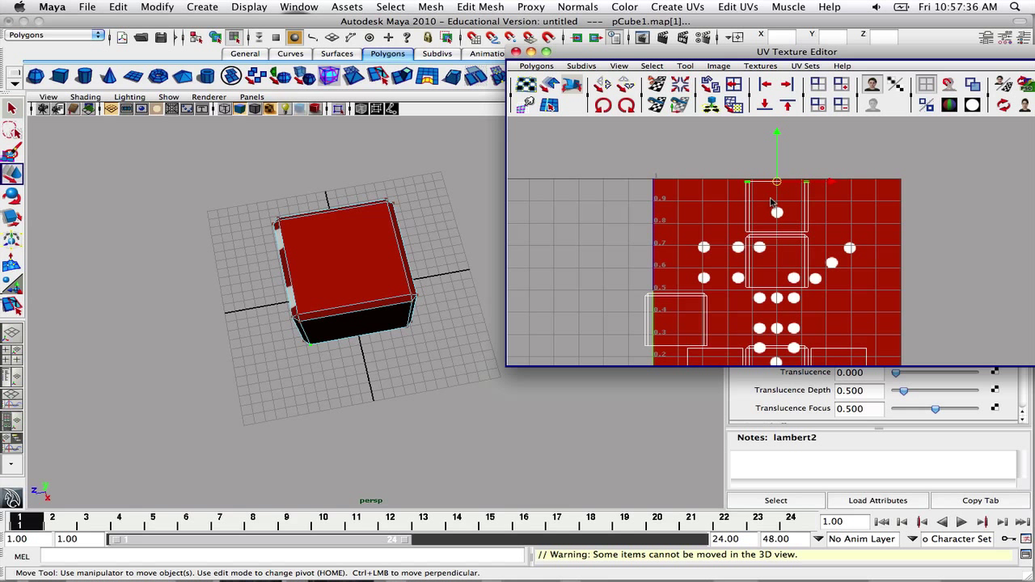
ctrl+right_drag(771, 202, 811, 185)
drag(777, 207, 837, 217)
alt+drag(448, 282, 702, 222)
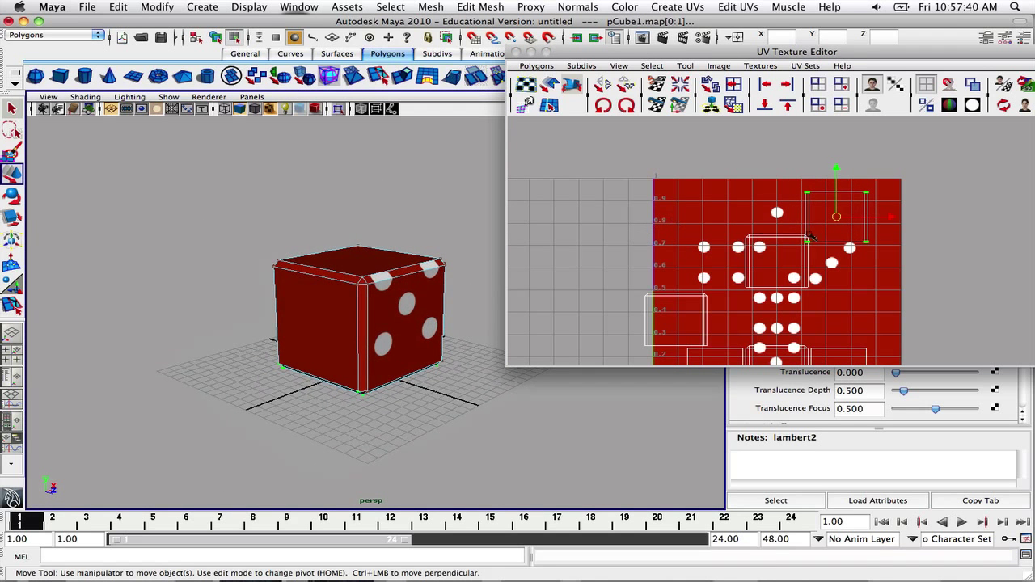
alt+drag(469, 303, 453, 283)
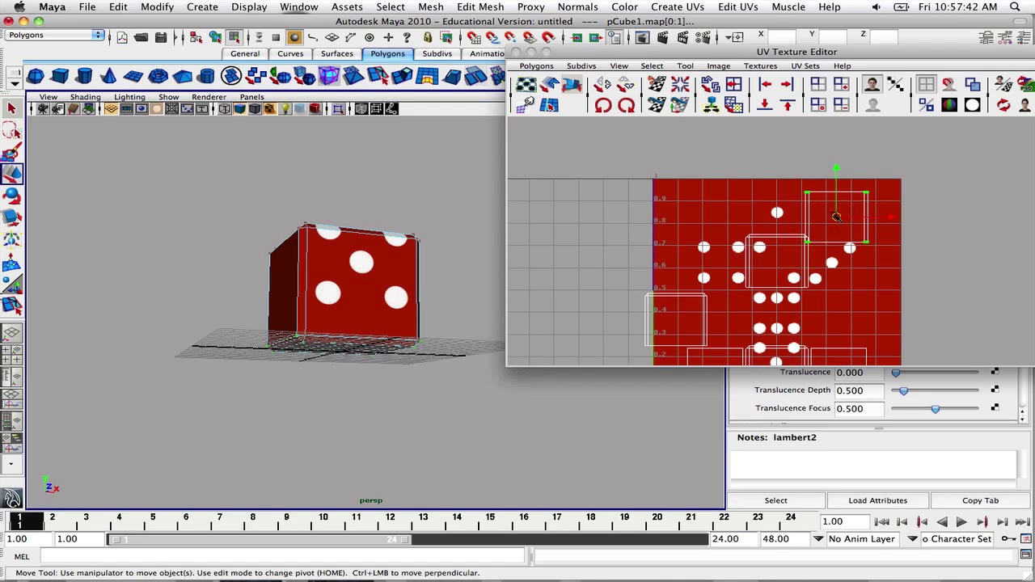
Try the selected UV shell over the upper-left dots, move it off the texture beyond the left edge, and deselect it
drag(836, 217, 761, 279)
drag(754, 264, 753, 264)
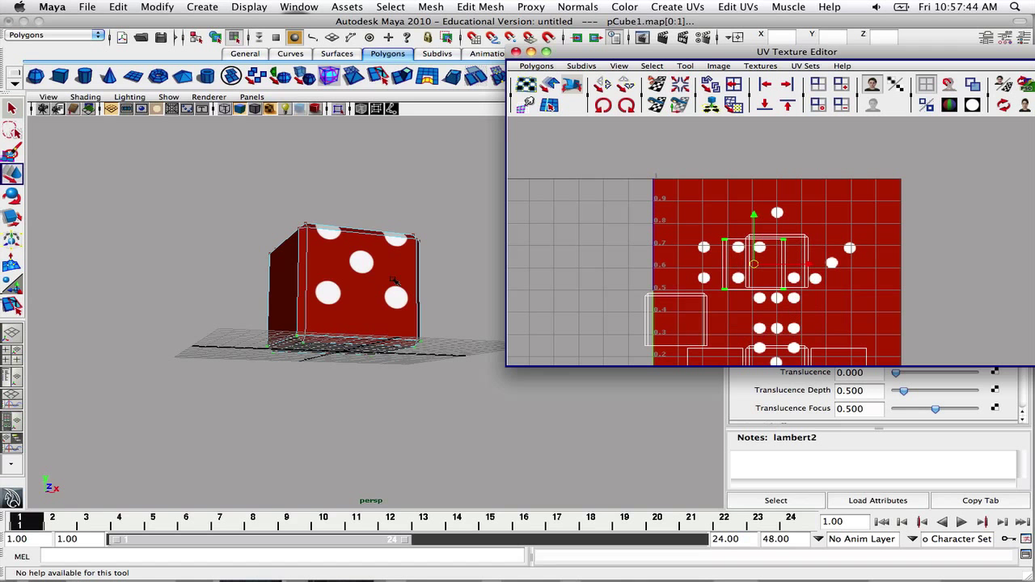
alt+drag(395, 282, 479, 255)
drag(753, 271, 593, 206)
click(652, 139)
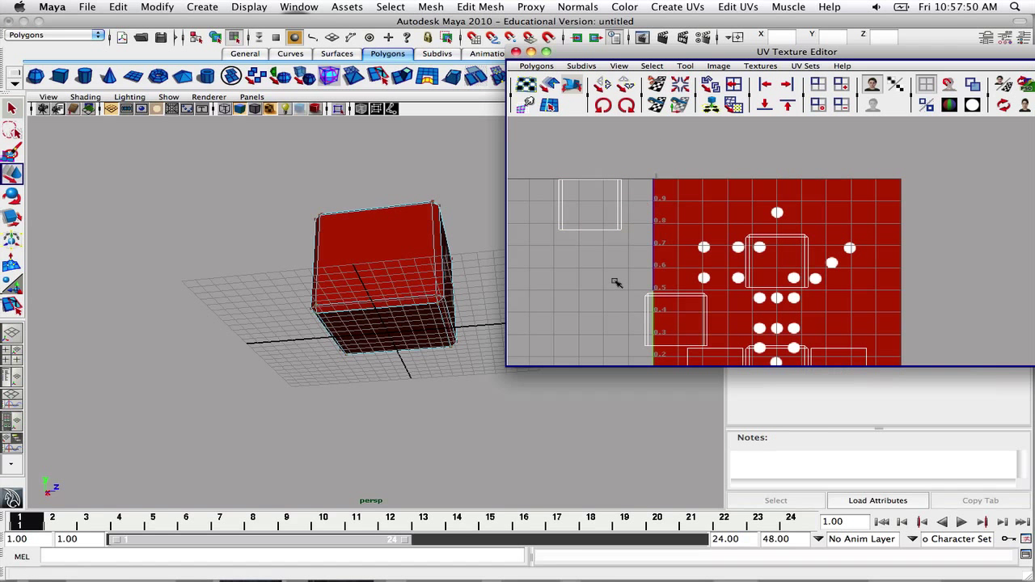
Select the whole UV shell at the texture's left edge, move it over the single top dot, and check the cube's top face
right_click(617, 282)
drag(622, 284, 649, 312)
ctrl+right_drag(641, 312, 665, 303)
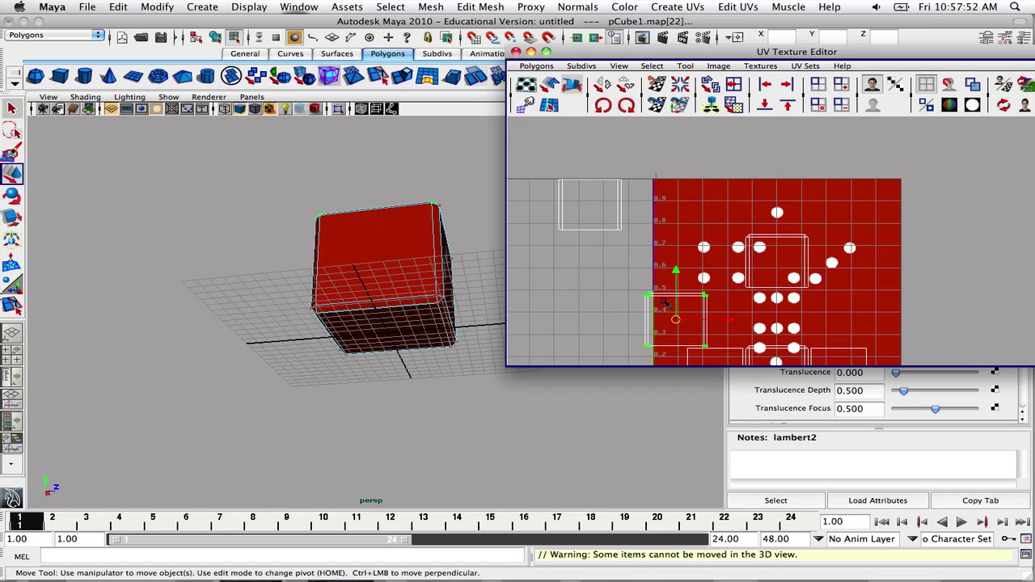
drag(678, 322, 776, 212)
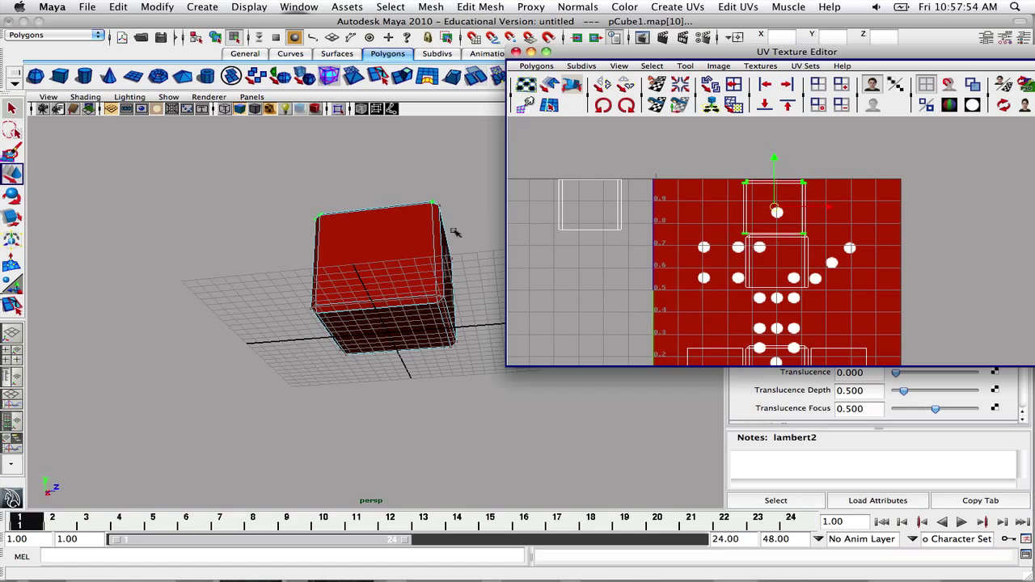
alt+drag(455, 232, 631, 315)
drag(775, 206, 777, 208)
alt+drag(402, 290, 471, 302)
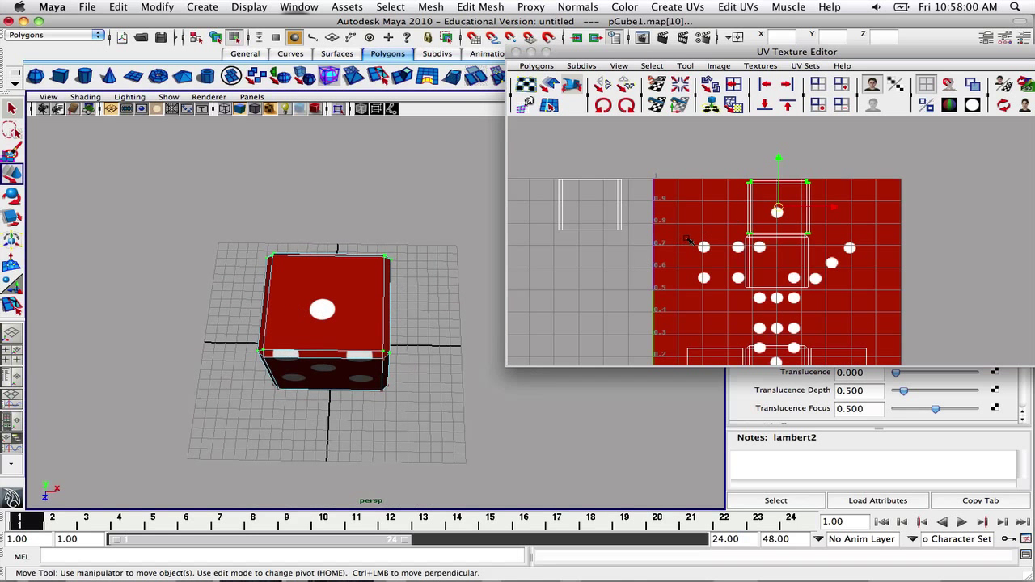
Move the selected UV shell up past the texture's top edge, and park the whole shell below the single dot beyond the right edge
drag(779, 207, 773, 177)
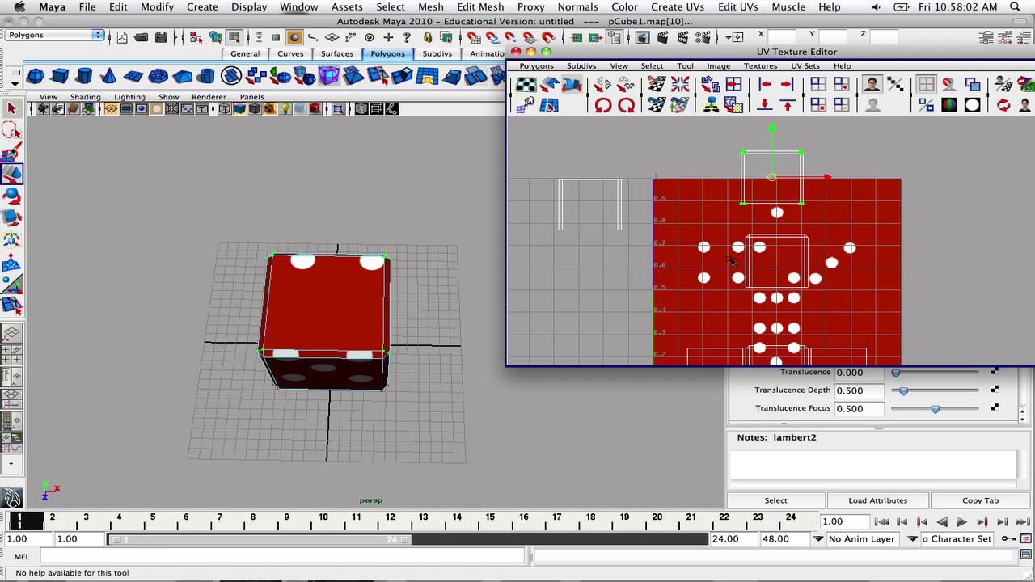
right_drag(730, 260, 765, 258)
drag(721, 231, 825, 266)
ctrl+right_drag(750, 262, 778, 243)
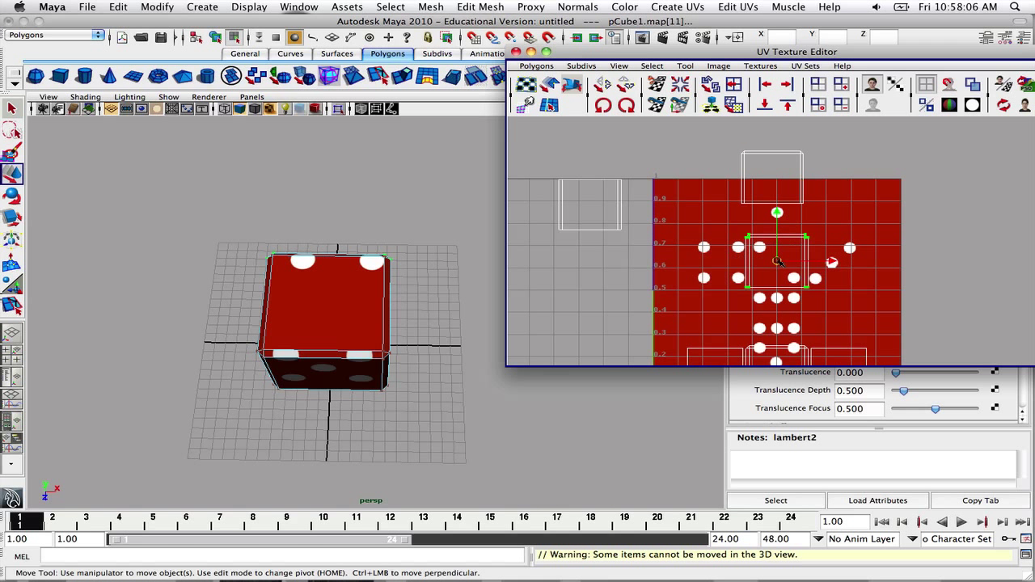
drag(777, 261, 937, 241)
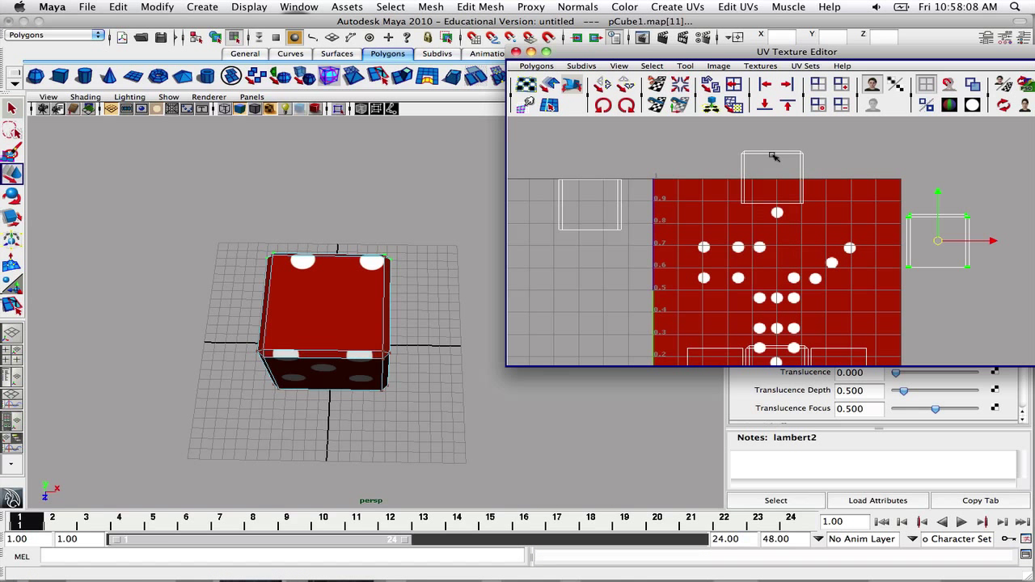
Centre the UV shell from the texture's top edge on the single top dot, and check the die's top and front faces
drag(806, 198, 775, 211)
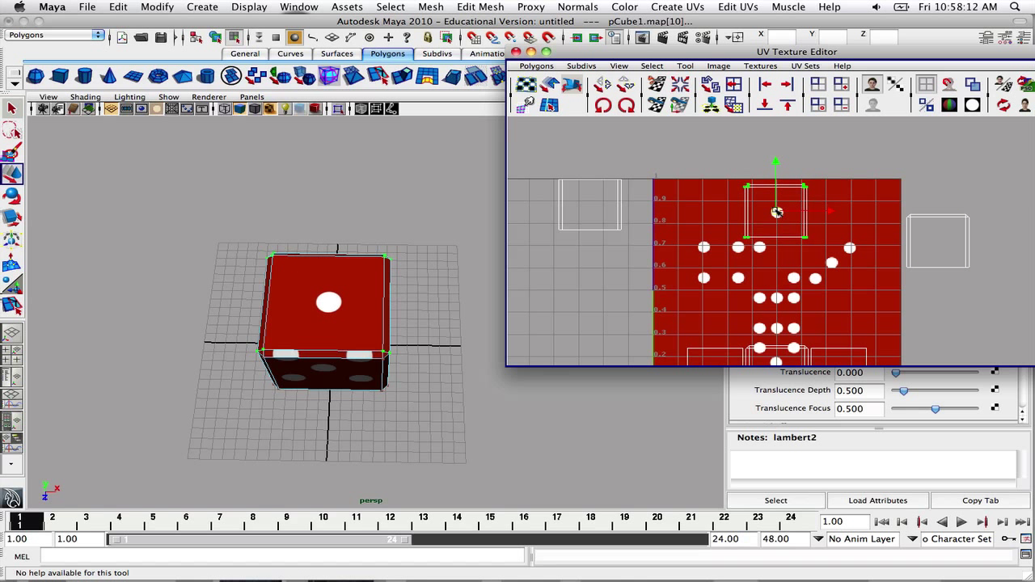
drag(389, 291, 400, 232)
scroll(729, 310, down, 2)
alt+middle_drag(729, 310, 708, 234)
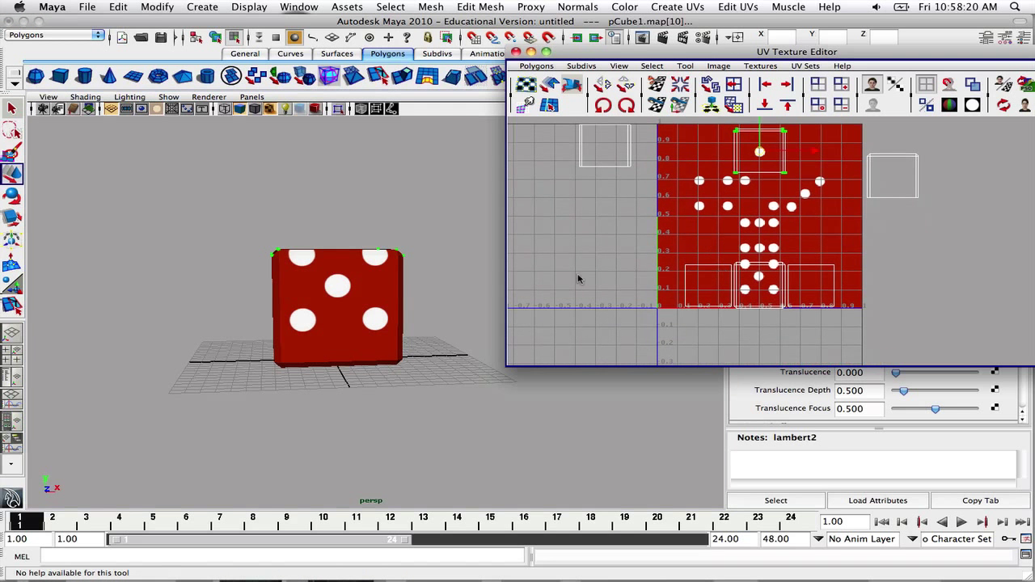
alt+drag(359, 284, 388, 271)
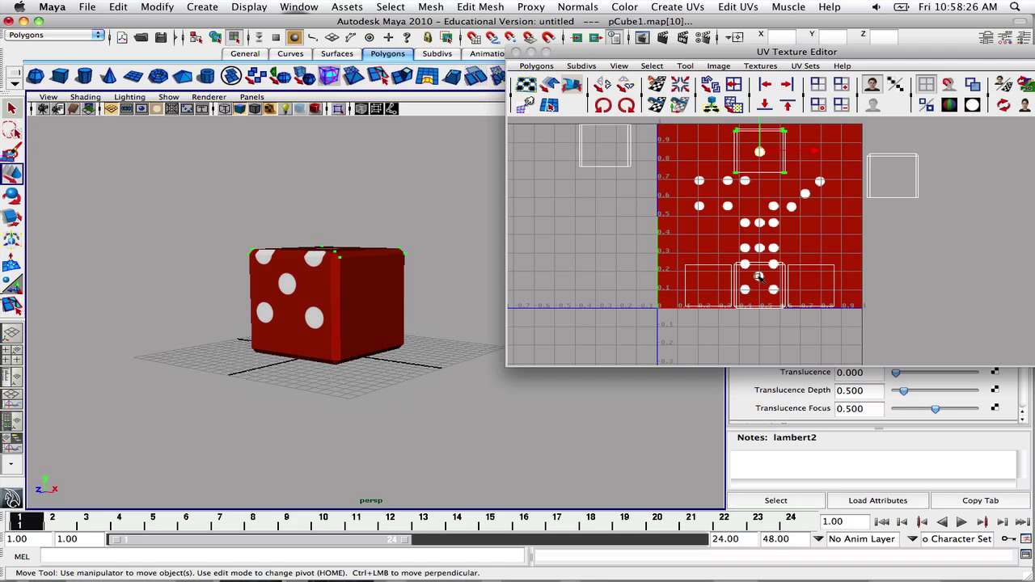
right_click(759, 277)
drag(758, 278, 763, 281)
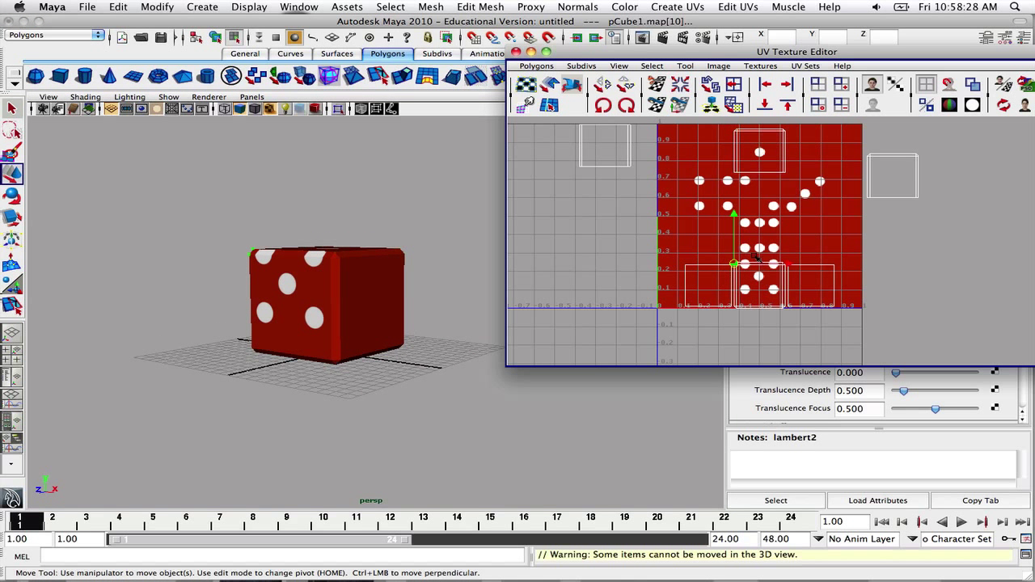
click(766, 257)
alt+right_drag(766, 258, 746, 270)
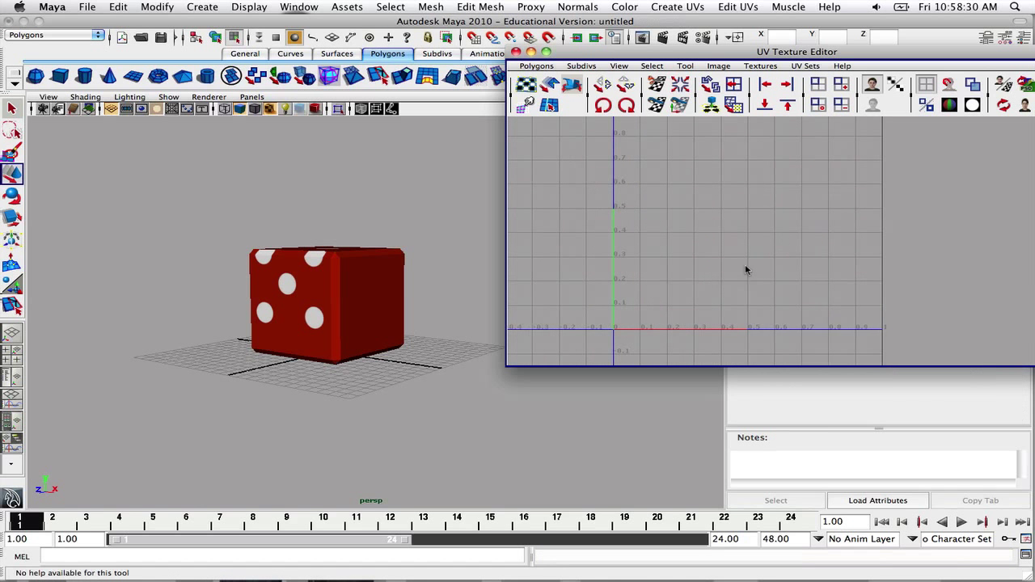
Reselect the cube, select the entire bottom-middle UV shell, and centre it around the five-dot pattern
click(287, 302)
scroll(752, 289, up, 6)
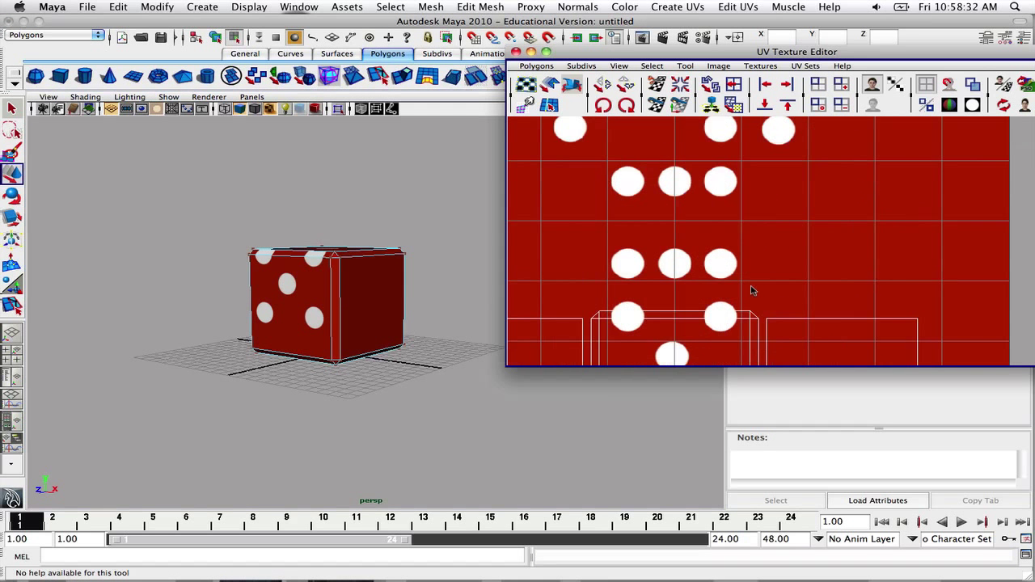
alt+middle_drag(751, 282, 821, 165)
alt+middle_drag(770, 208, 770, 211)
right_click(763, 206)
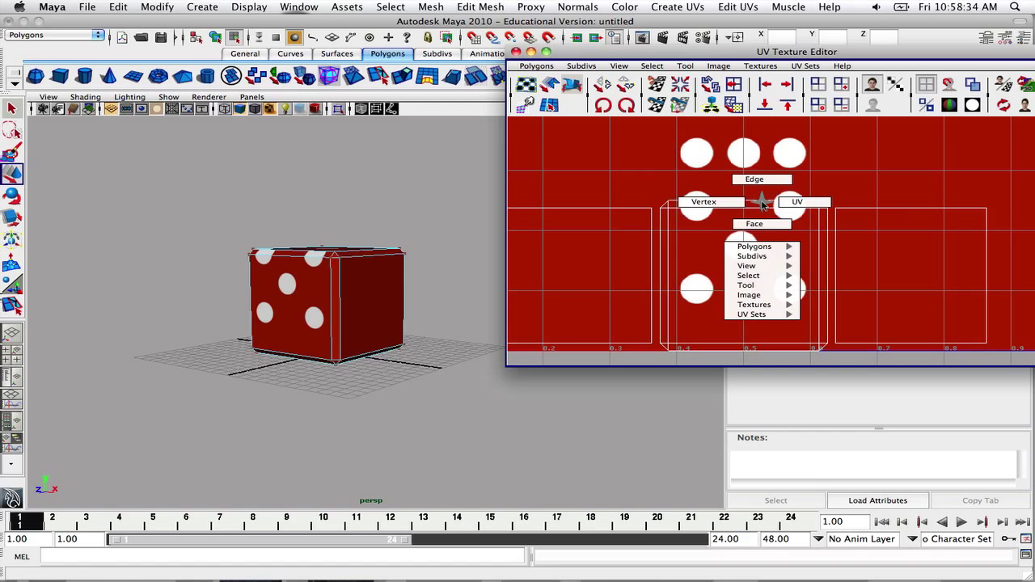
click(791, 204)
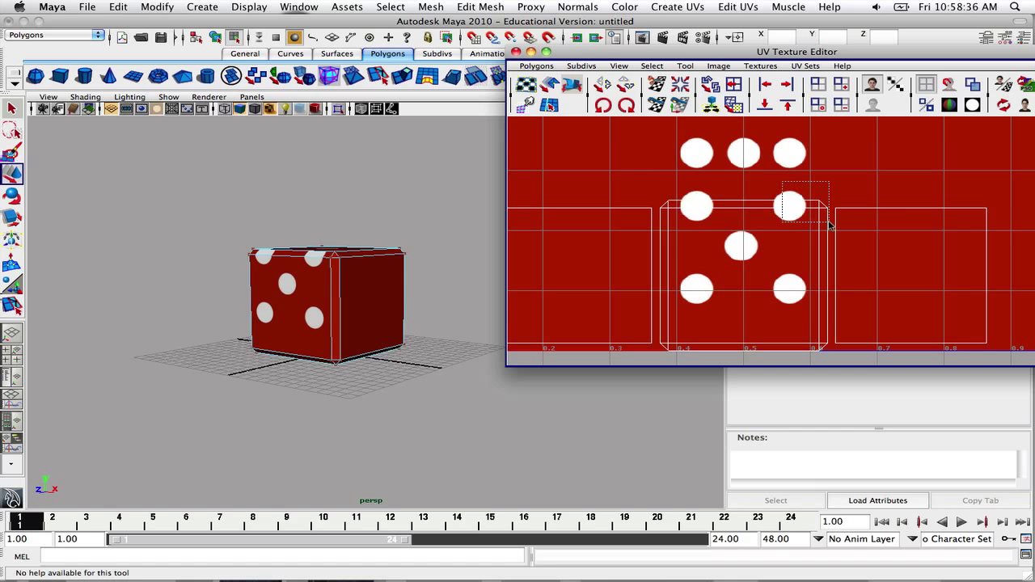
drag(829, 225, 829, 226)
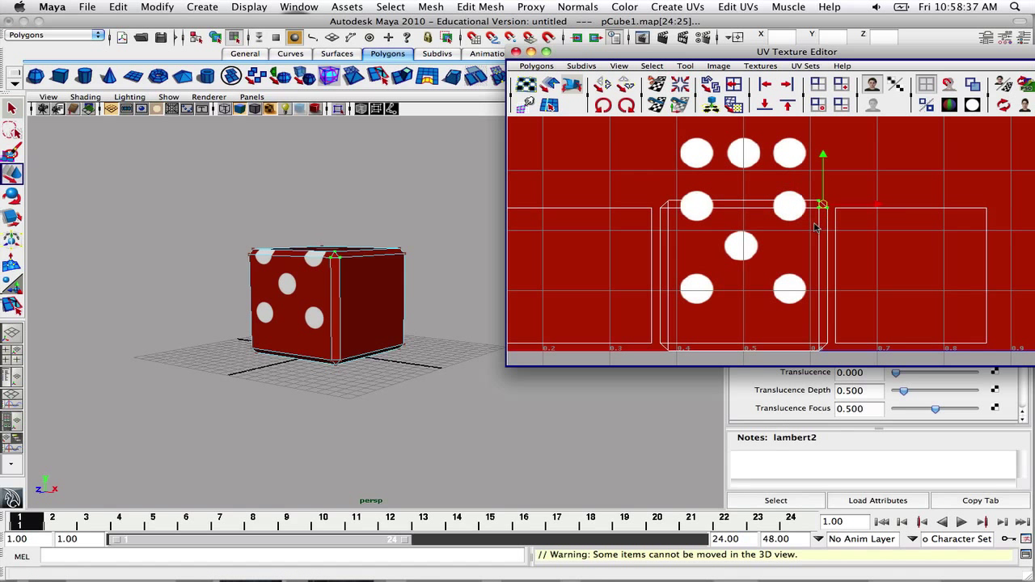
ctrl+right_click(766, 213)
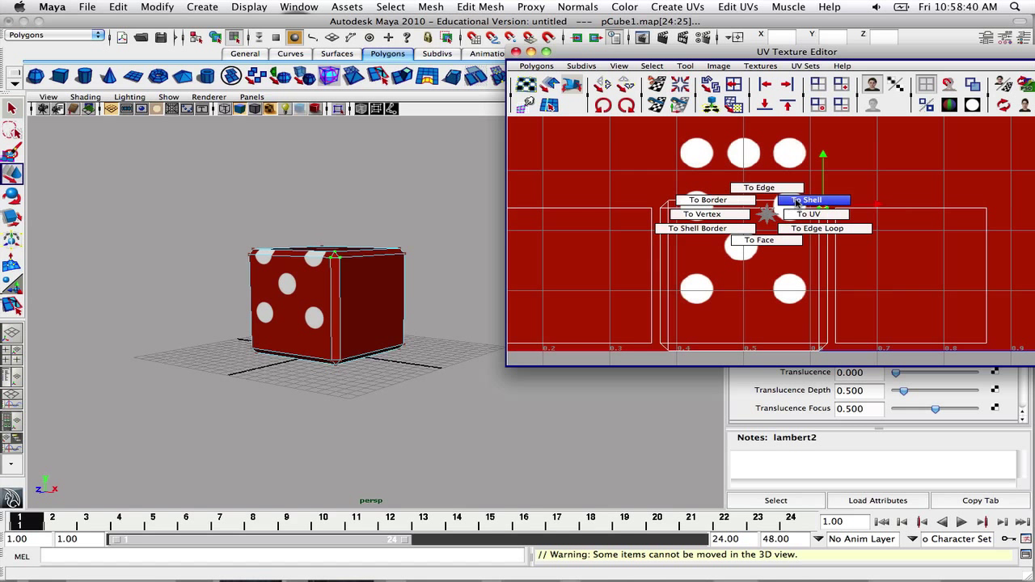
click(798, 202)
drag(743, 276, 741, 250)
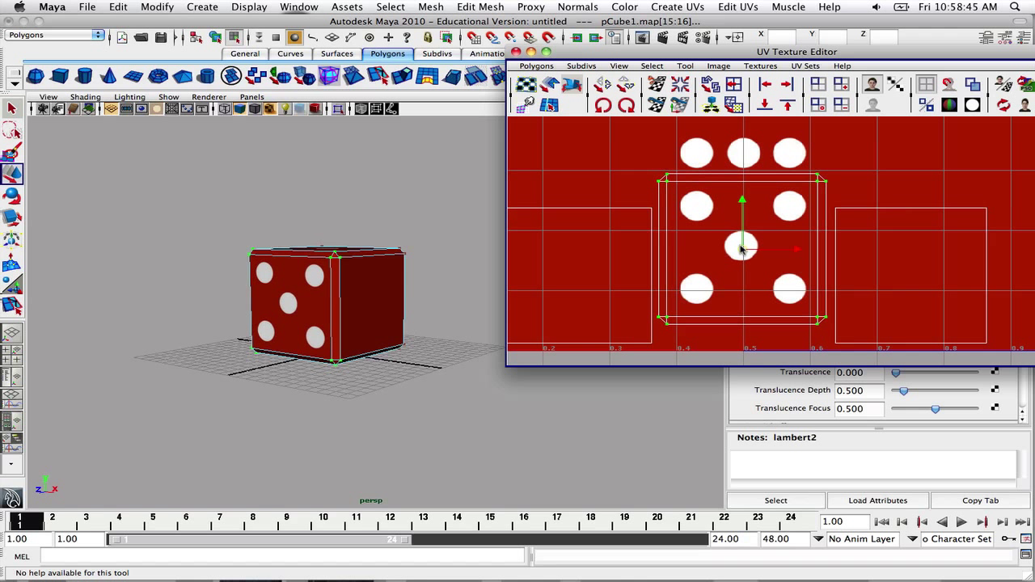
click(2, 366)
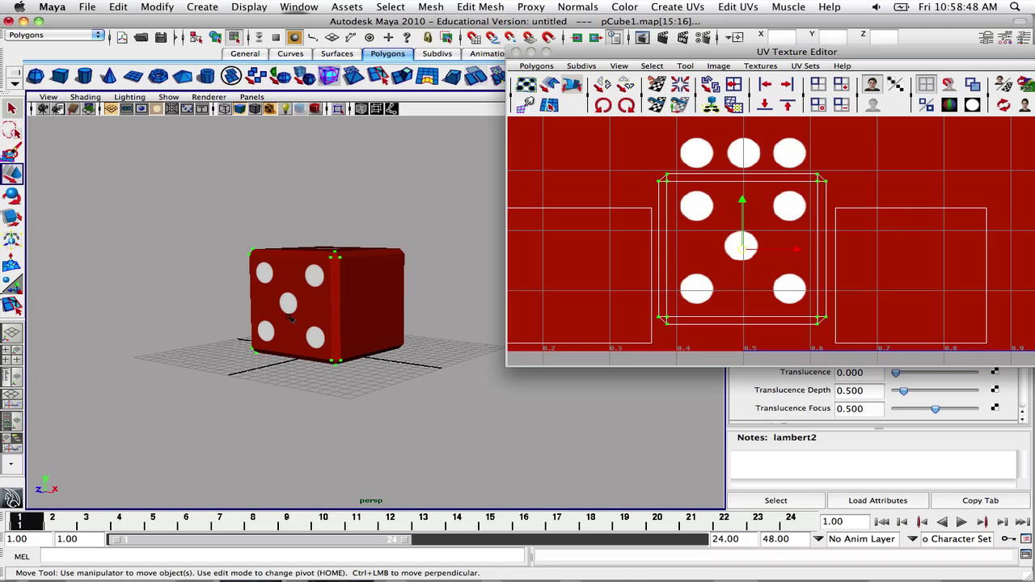
View the five-dot face straight on, reselect its whole UV shell, and nudge it sideways to fine-tune the centring
alt+drag(275, 311, 343, 307)
click(344, 206)
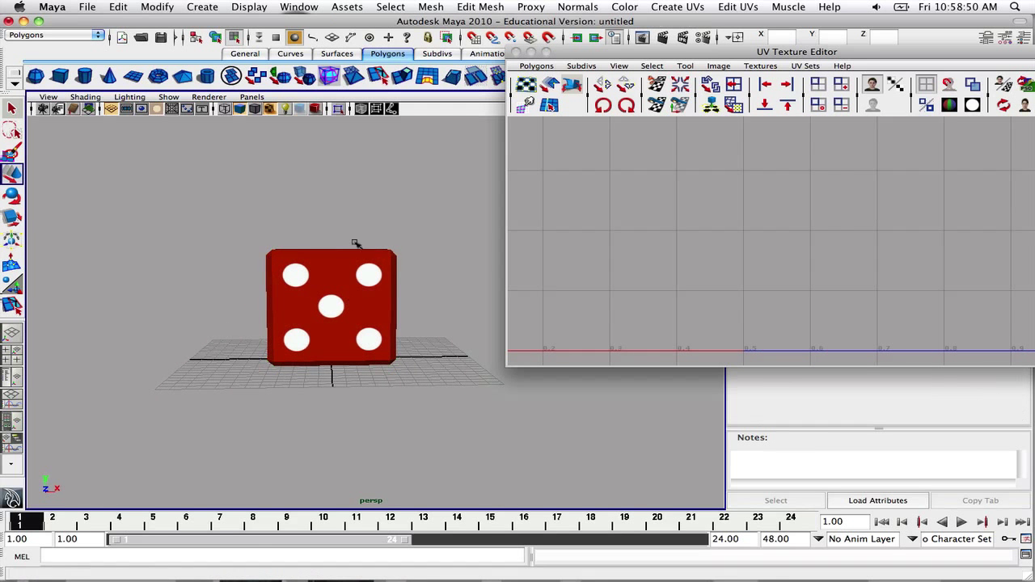
click(345, 293)
right_drag(782, 214, 815, 204)
drag(835, 192, 831, 190)
scroll(799, 191, up, 1)
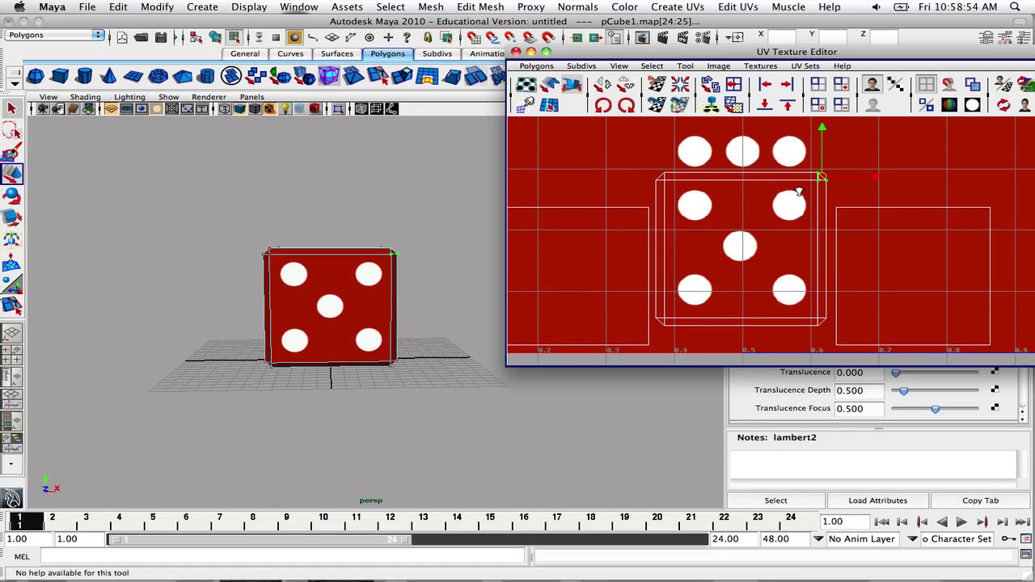
ctrl+right_drag(790, 201, 803, 192)
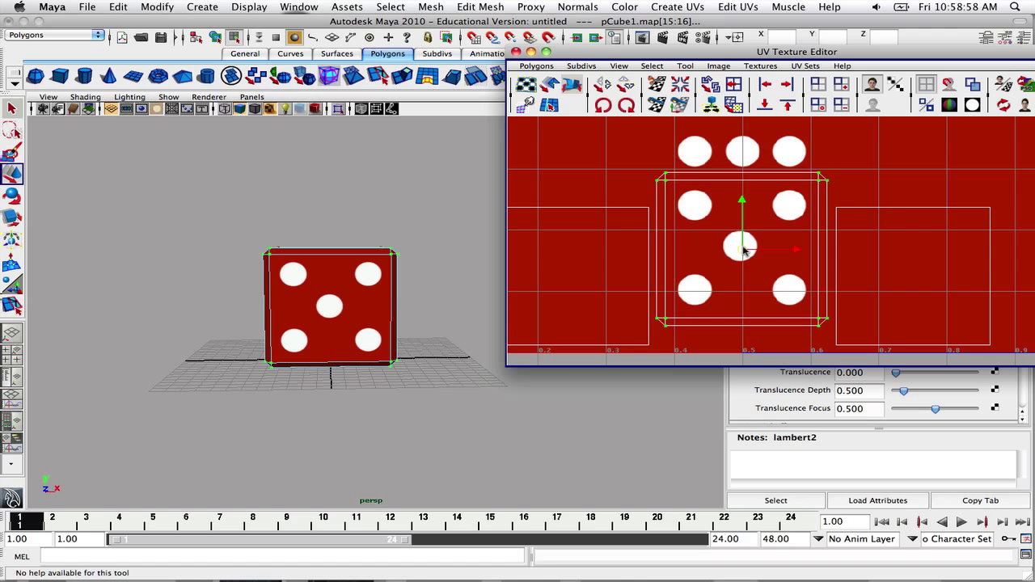
drag(744, 250, 742, 250)
Select the blank side face of the cube to identify which UV shell belongs to it
ctrl+drag(323, 244, 252, 288)
click(222, 197)
alt+drag(310, 201, 207, 243)
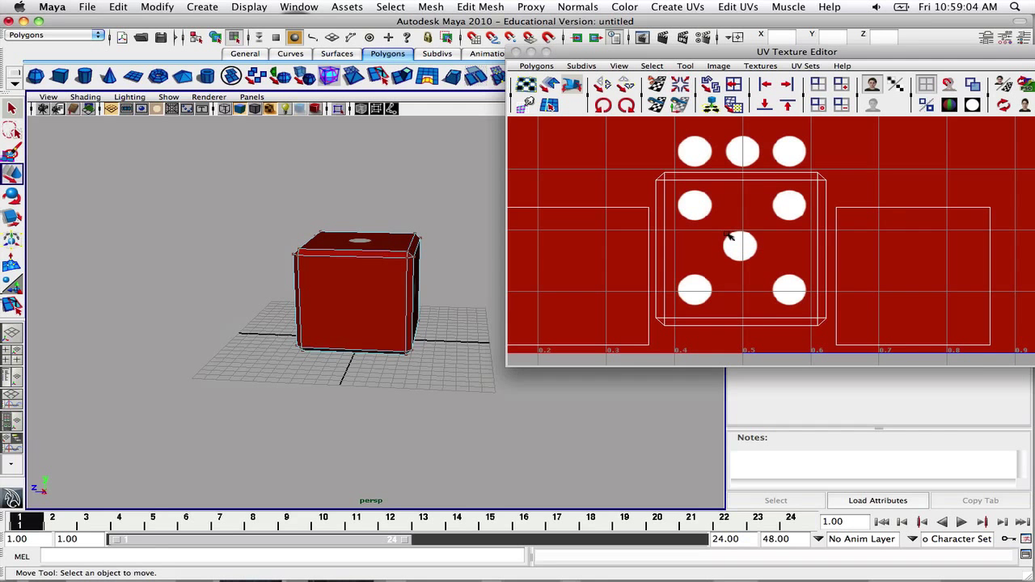
scroll(736, 234, down, 5)
alt+middle_drag(726, 178, 732, 217)
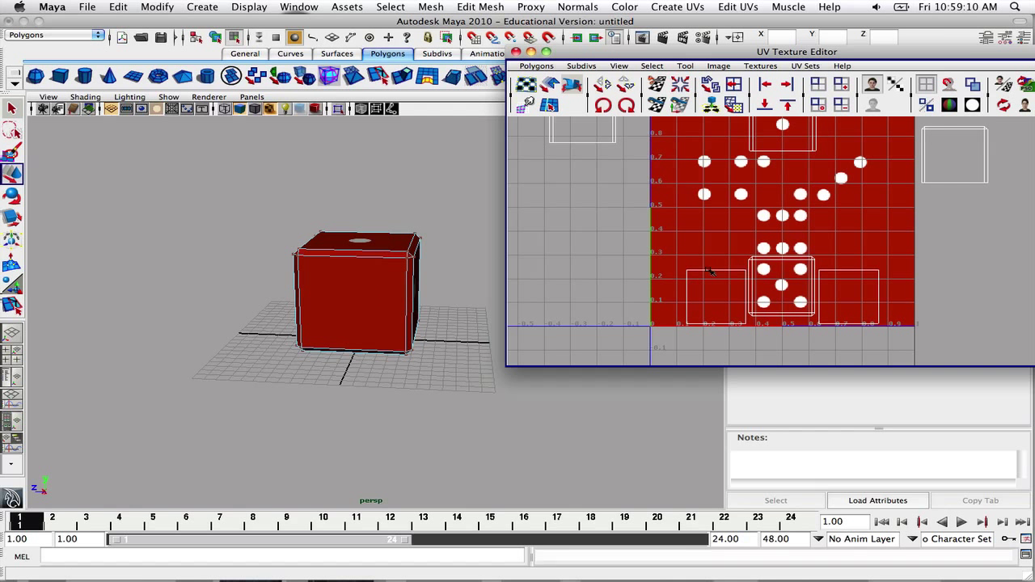
right_drag(353, 286, 356, 303)
alt+drag(402, 282, 368, 286)
click(368, 288)
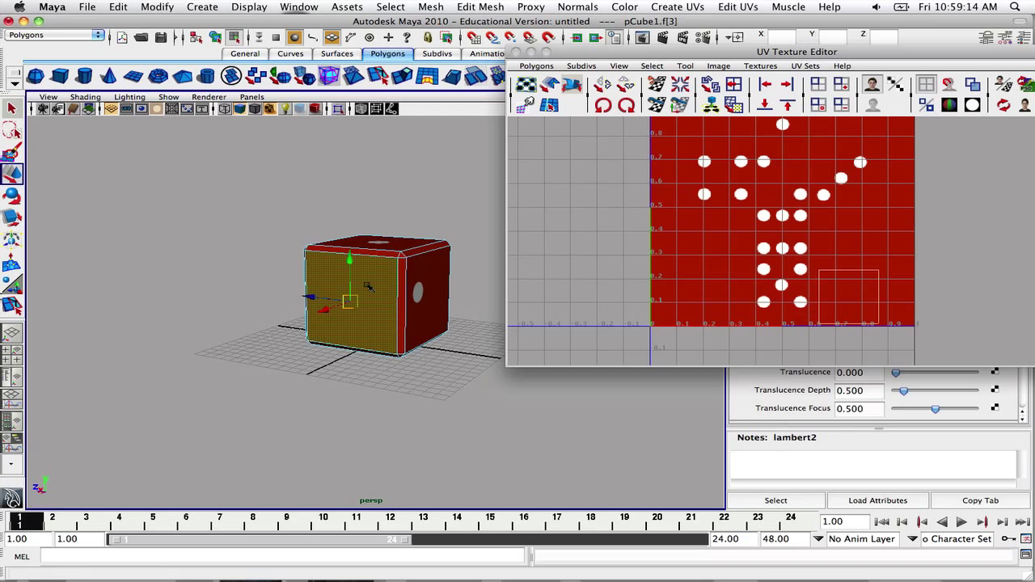
Select the whole UV shell at the texture's lower right and move it over the square of four dots
click(843, 236)
right_drag(860, 241, 899, 242)
drag(864, 257, 896, 291)
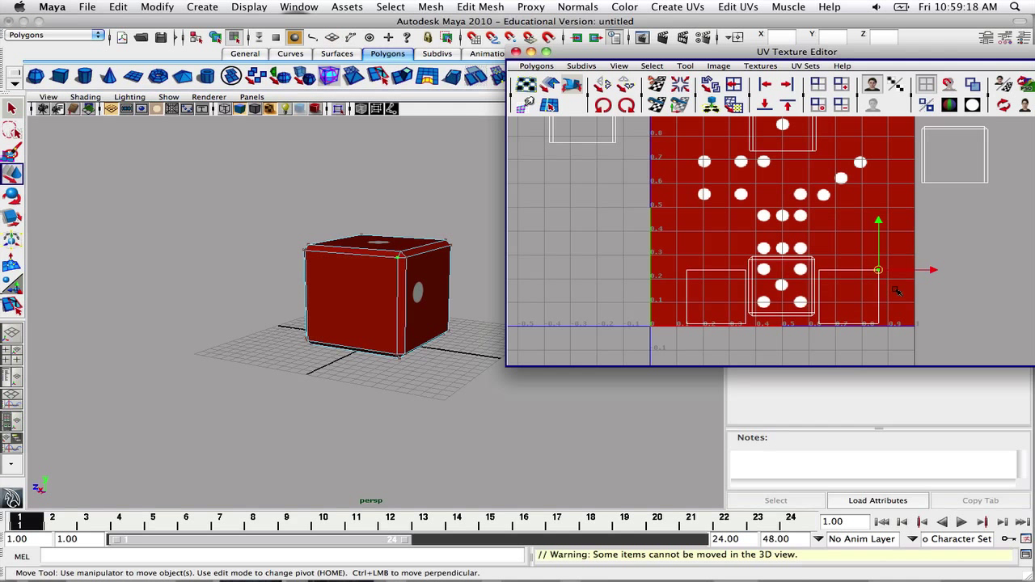
ctrl+right_click(852, 283)
click(890, 269)
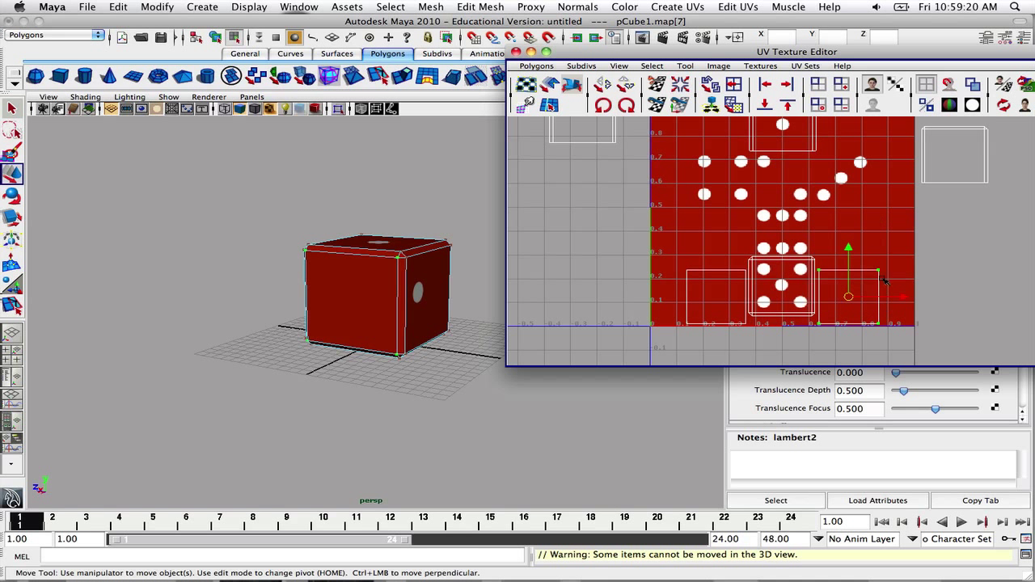
drag(856, 299, 726, 177)
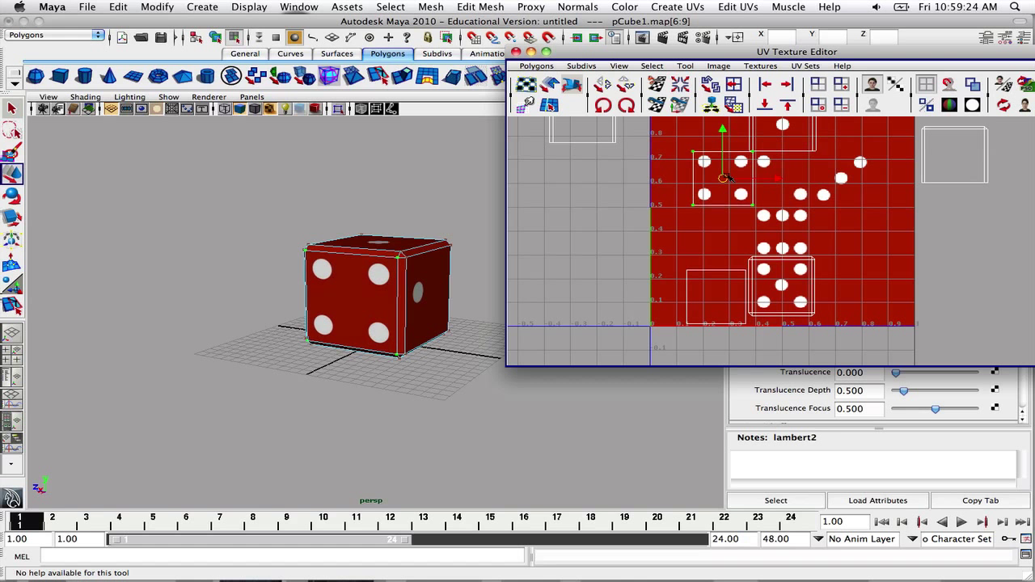
View the four-dot face straight on and nudge its UV shell slightly to centre the dots
alt+drag(509, 259, 432, 262)
scroll(728, 172, up, 5)
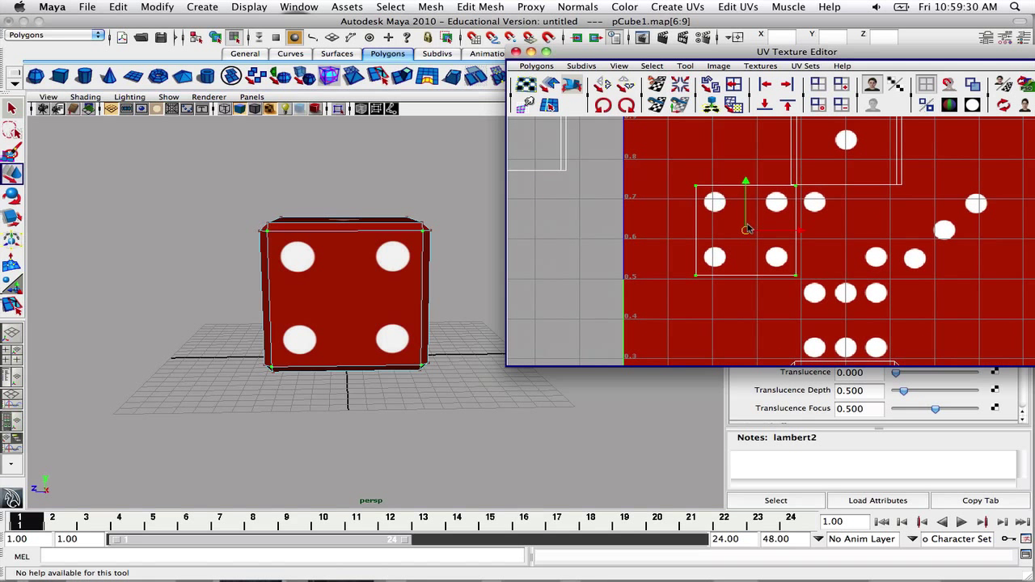
drag(746, 232, 747, 232)
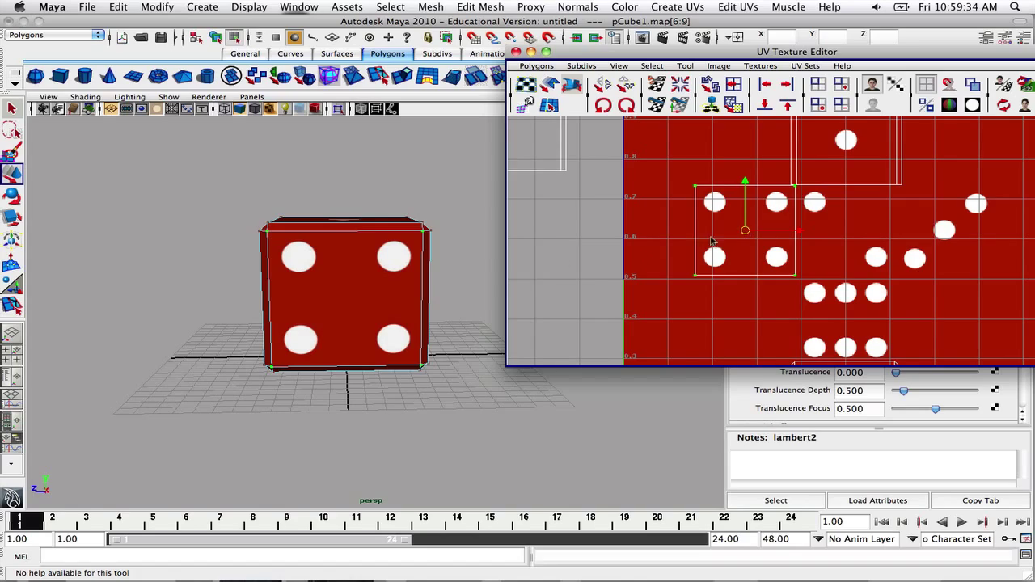
Select the UV shell beyond the texture's right edge, and select the cube face with the off-centre dot to confirm they match
alt+drag(399, 263, 328, 254)
scroll(736, 243, down, 5)
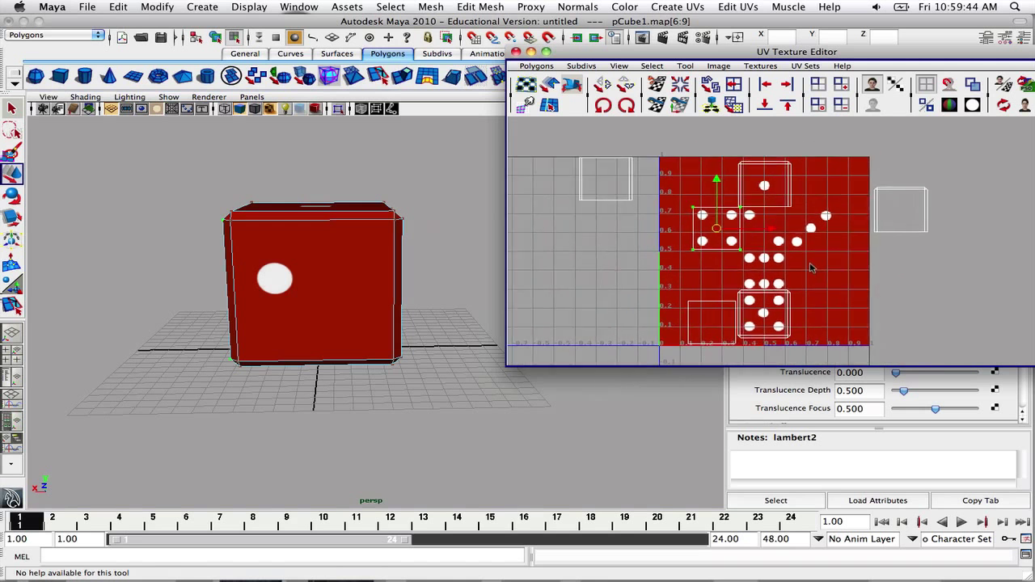
scroll(812, 268, up, 2)
drag(997, 263, 997, 263)
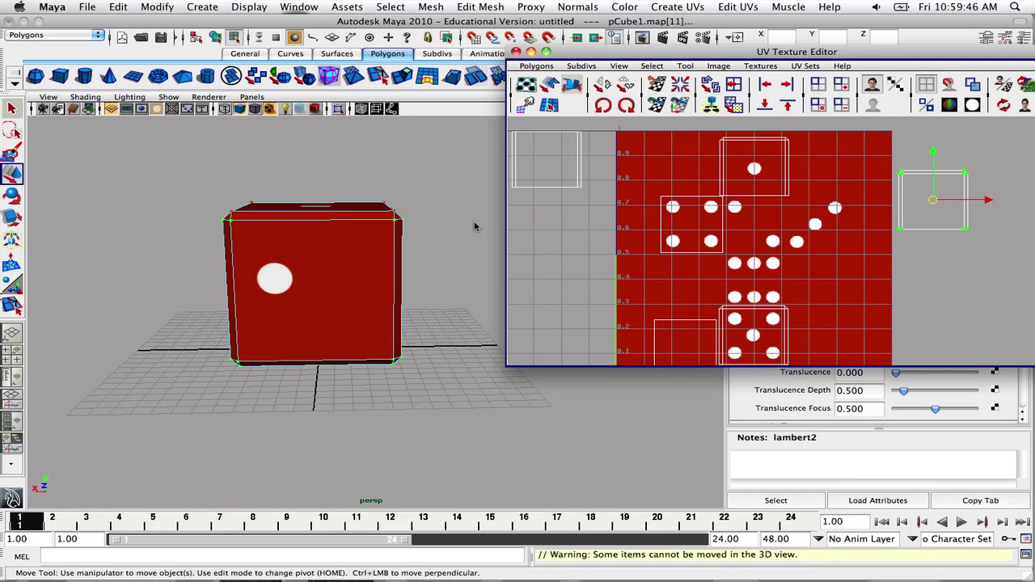
alt+drag(360, 231, 295, 236)
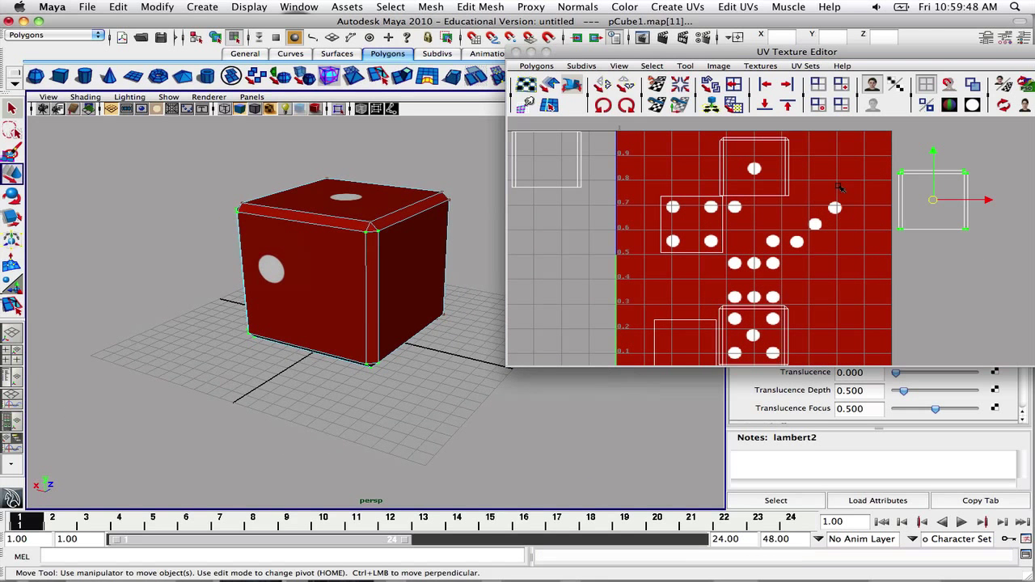
right_drag(841, 188, 835, 208)
click(368, 275)
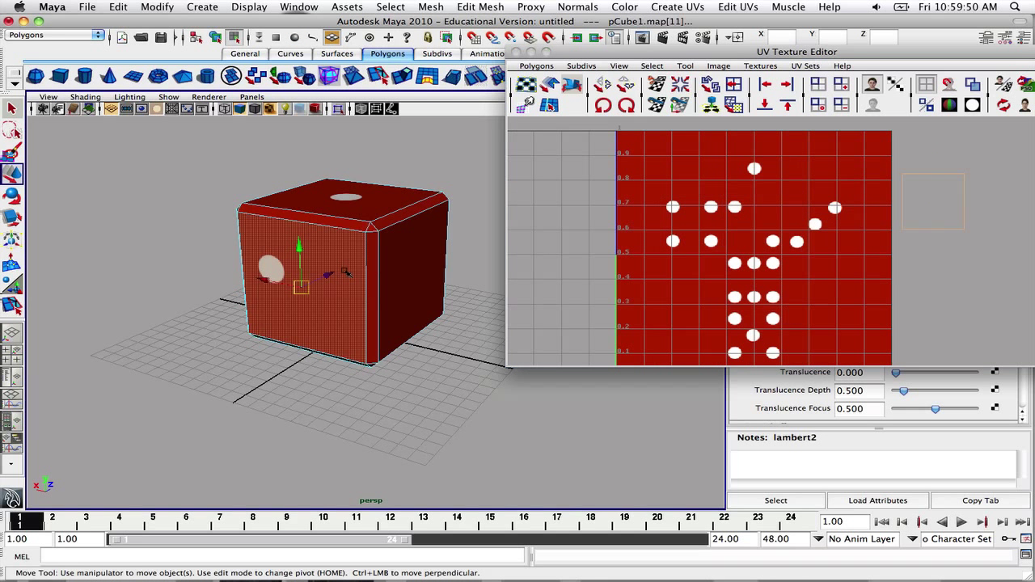
Select all UVs of the shell beyond the texture's right edge and place it over the three diagonal dots
click(796, 198)
right_drag(827, 174, 894, 174)
drag(868, 159, 986, 251)
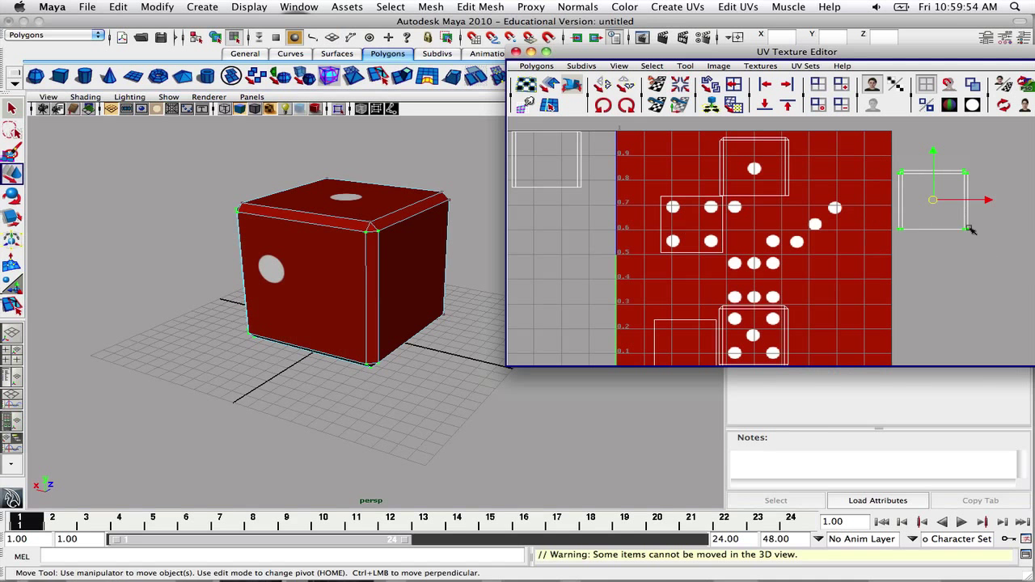
drag(934, 201, 820, 224)
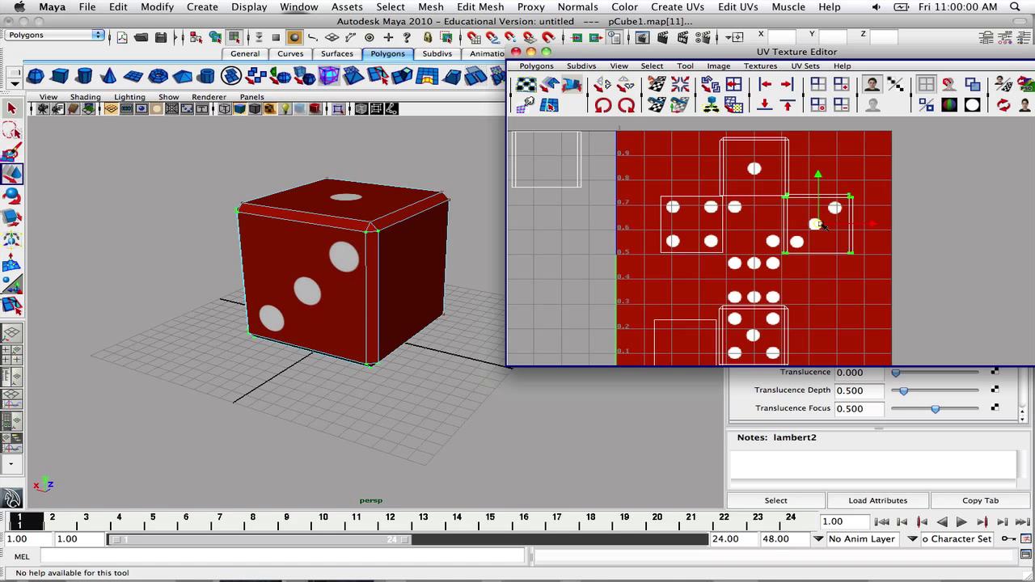
View the three-dot face straight on and nudge its UV shell slightly to centre the diagonal dots
alt+drag(316, 259, 314, 266)
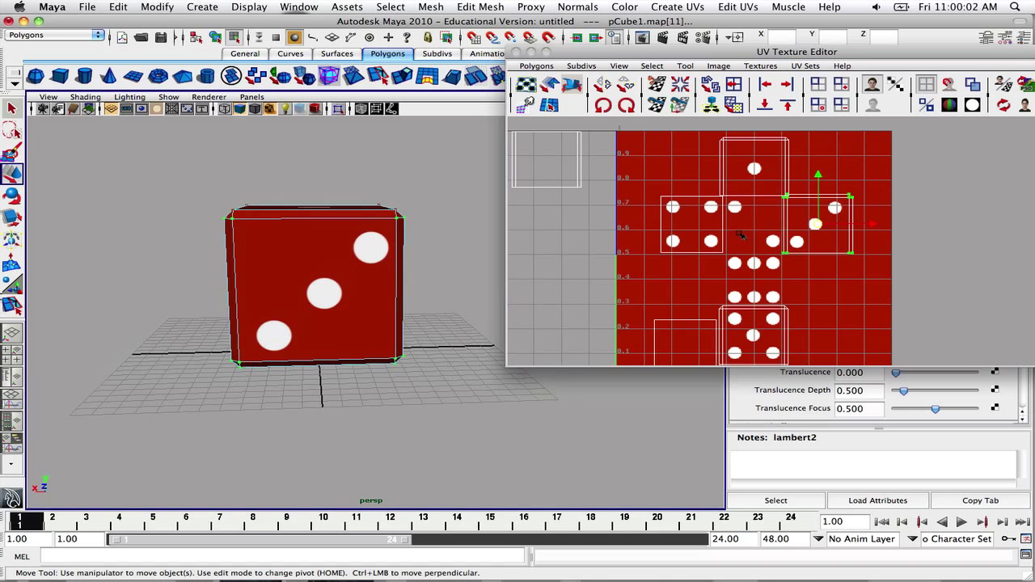
drag(817, 224, 815, 224)
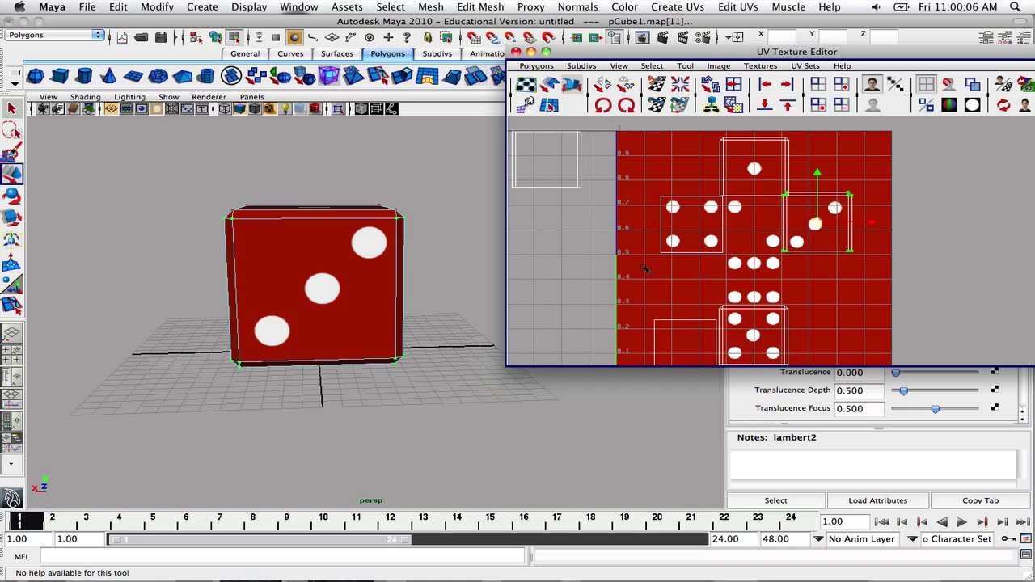
Select the remaining UV shell outside the texture, belonging to the blank cube face, and move it over the six dots
alt+drag(404, 259, 240, 255)
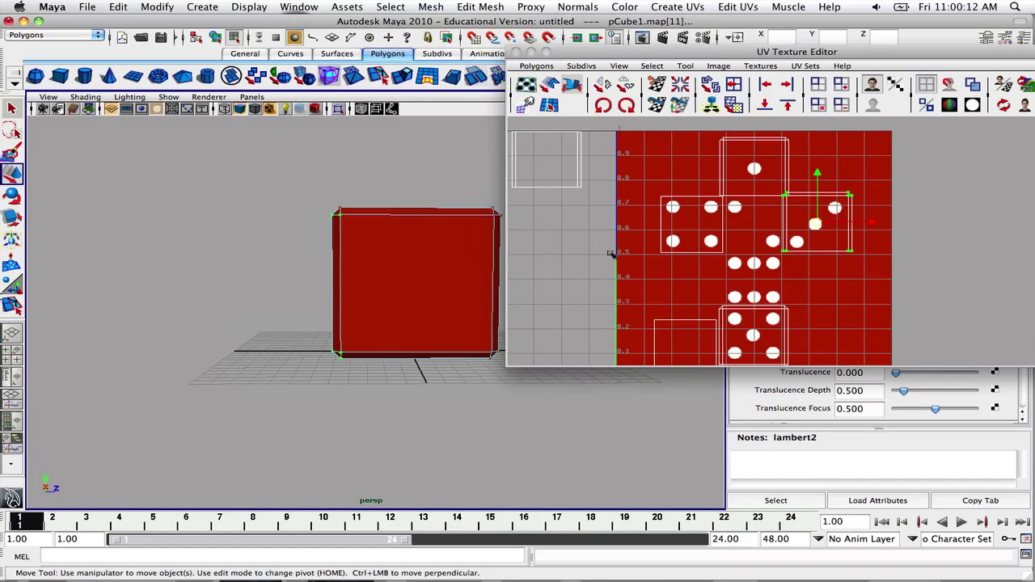
alt+middle_drag(595, 188, 688, 208)
alt+right_drag(688, 208, 737, 271)
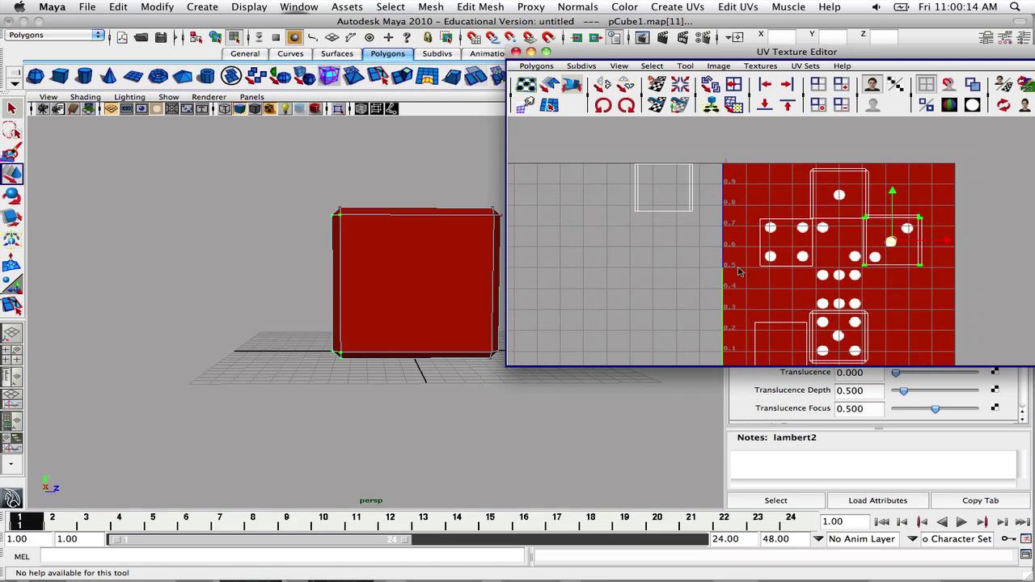
alt+middle_drag(736, 271, 725, 231)
right_drag(697, 189, 736, 184)
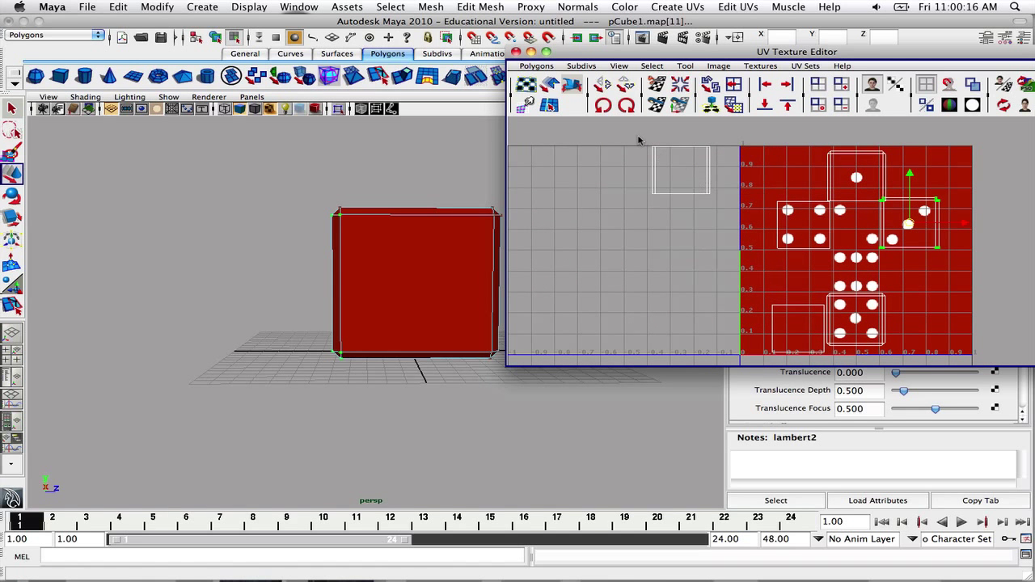
drag(749, 224, 750, 224)
drag(682, 182, 851, 252)
alt+drag(448, 265, 448, 202)
alt+middle_drag(478, 269, 450, 182)
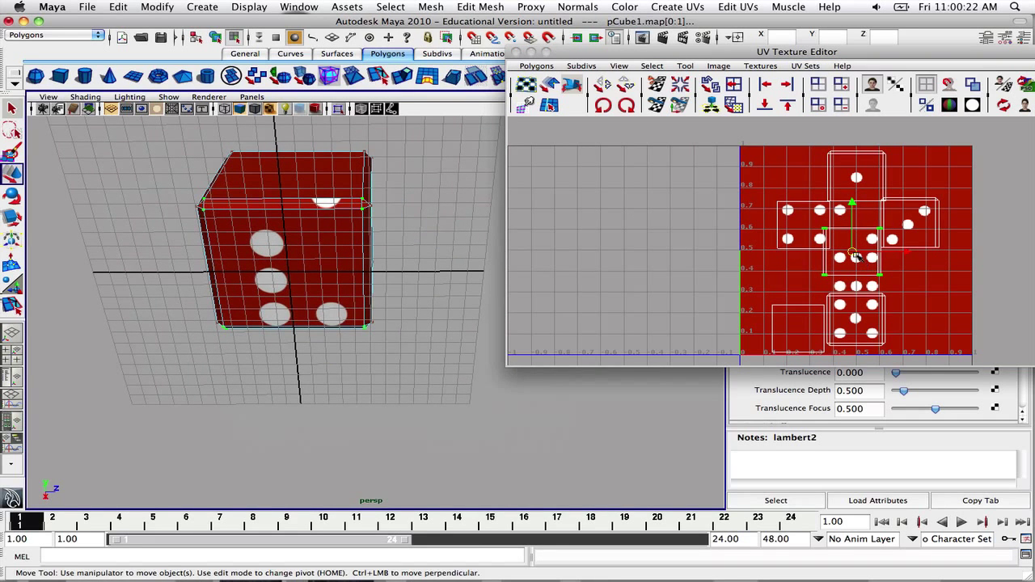
drag(855, 258, 862, 277)
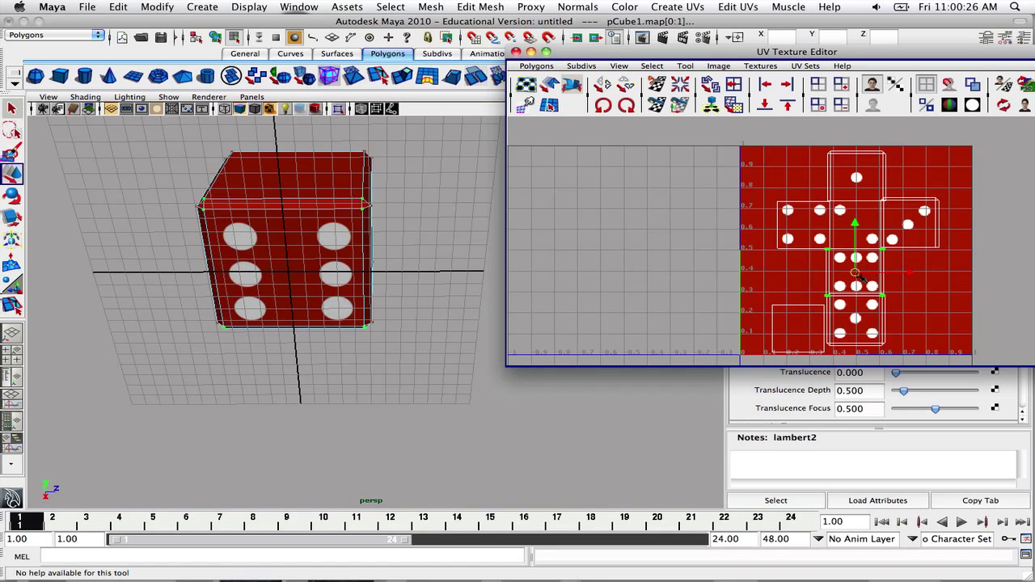
View the six-dot face straight on and close up, and fine-tune its UV shell position to centre the dots
alt+drag(427, 279, 427, 255)
alt+right_drag(512, 276, 628, 284)
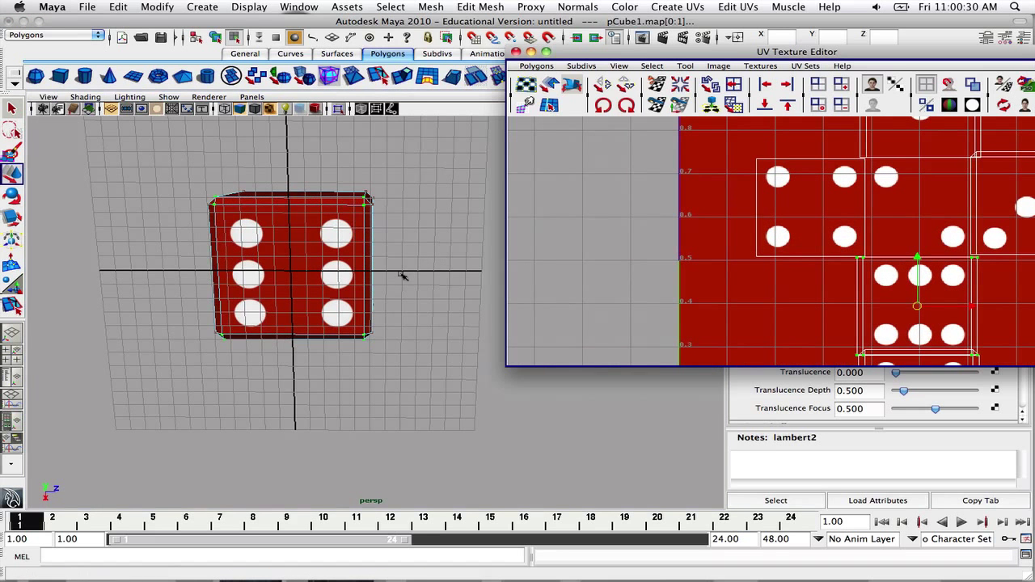
alt+drag(397, 275, 393, 203)
alt+middle_drag(930, 271, 811, 236)
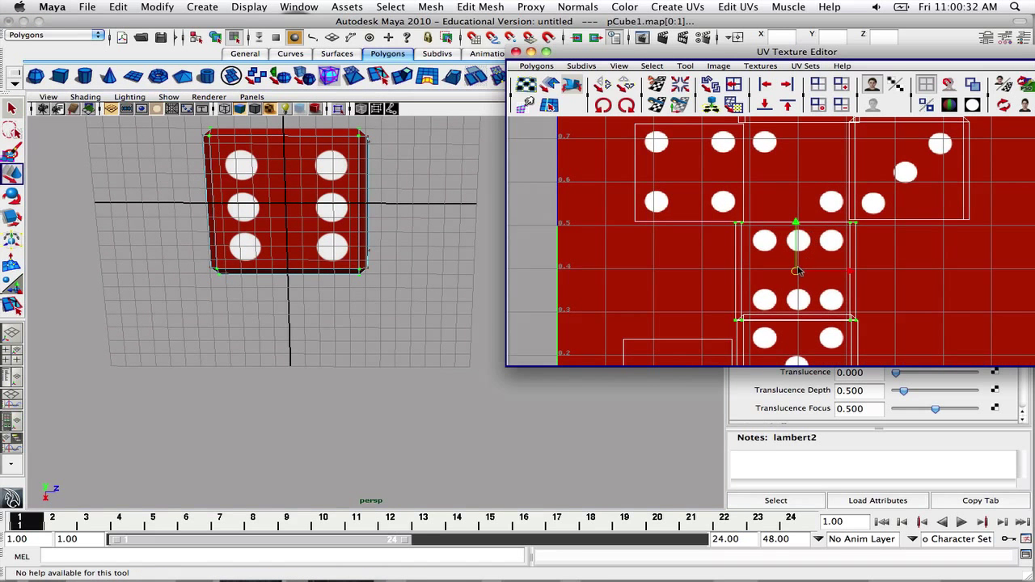
drag(798, 272, 799, 274)
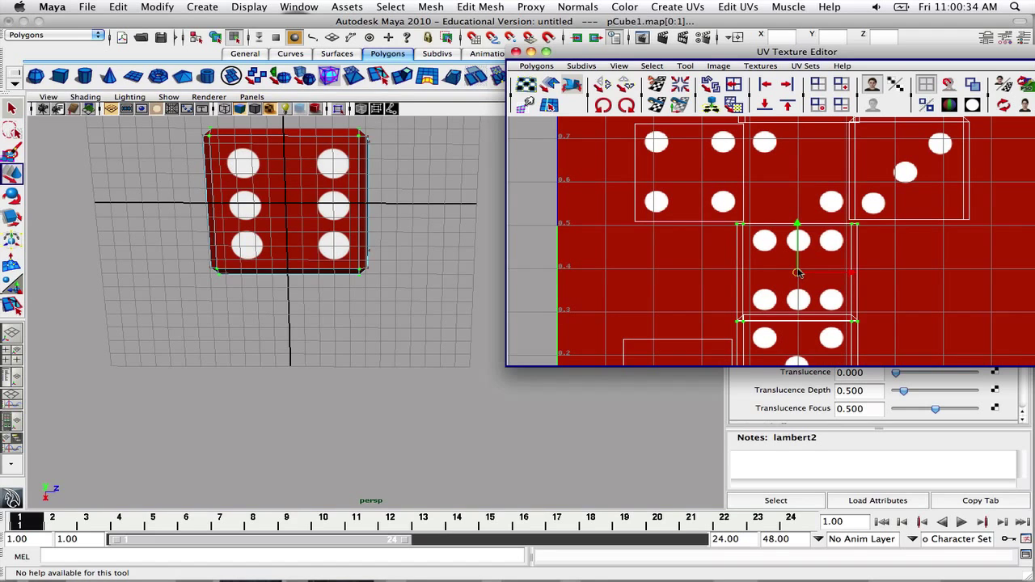
scroll(469, 250, up, 5)
alt+middle_drag(425, 208, 478, 302)
alt+drag(478, 302, 475, 288)
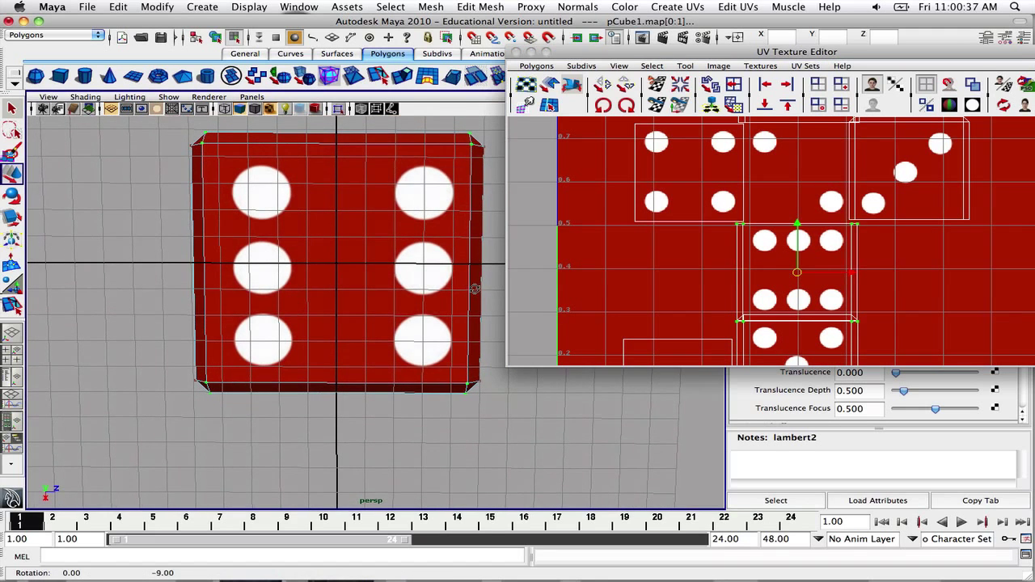
click(798, 273)
drag(797, 274, 799, 273)
Orbit around the whole dice to examine how the dots sit on its faces
alt+drag(429, 273, 335, 356)
scroll(355, 330, down, 8)
scroll(671, 283, down, 3)
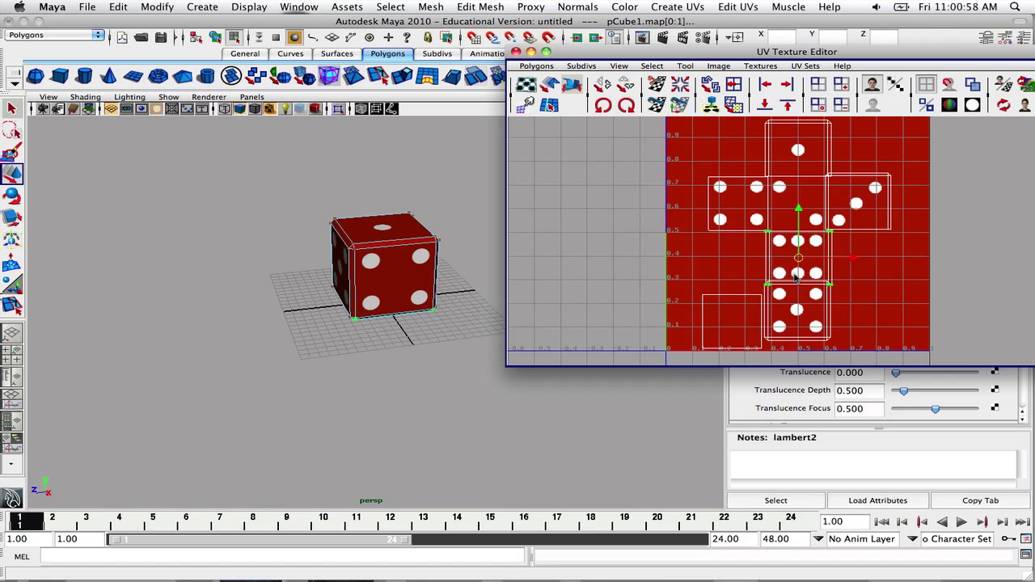
mouse_move(410, 277)
alt+mouse_down()
mouse_move(629, 261)
mouse_move(522, 268)
mouse_move(401, 325)
mouse_move(406, 271)
alt+mouse_up()
alt+drag(324, 272, 307, 272)
alt+drag(452, 267, 267, 320)
alt+middle_drag(492, 268, 401, 279)
alt+drag(455, 253, 327, 265)
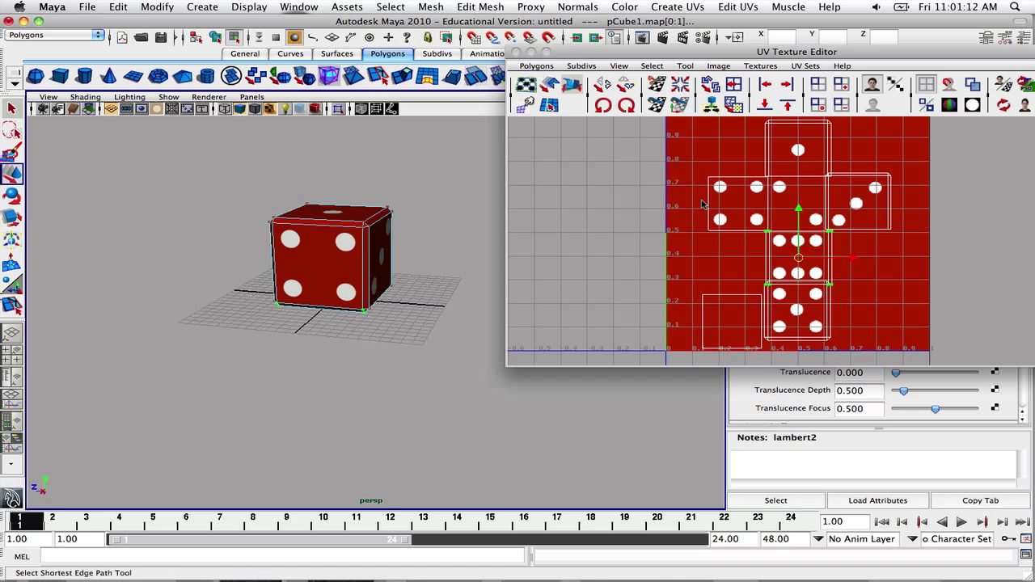
Minimize the UV Texture Editor and inspect the Offset setting in the 2D placement attributes of lambert2's file texture
drag(580, 51, 526, 48)
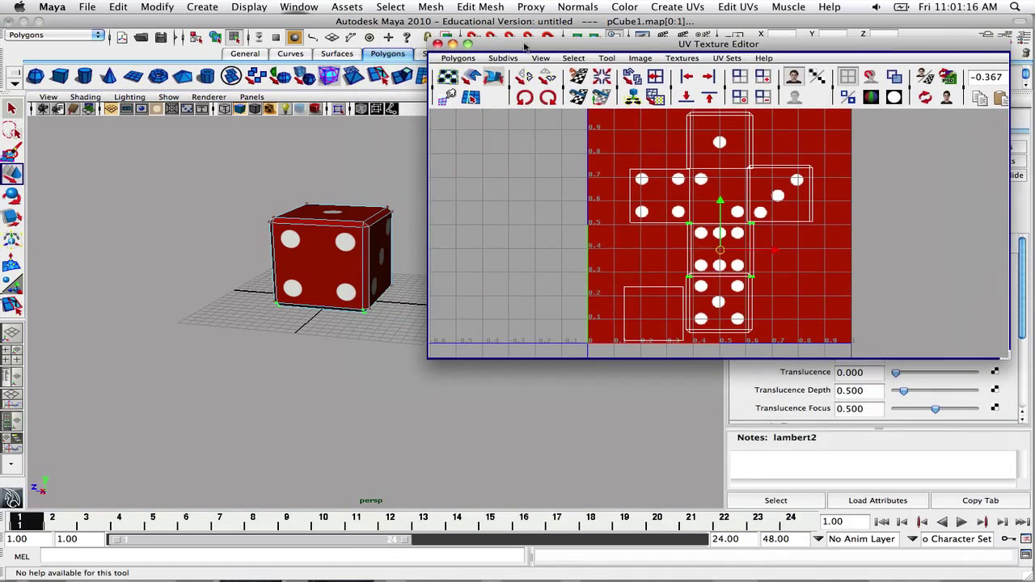
click(452, 43)
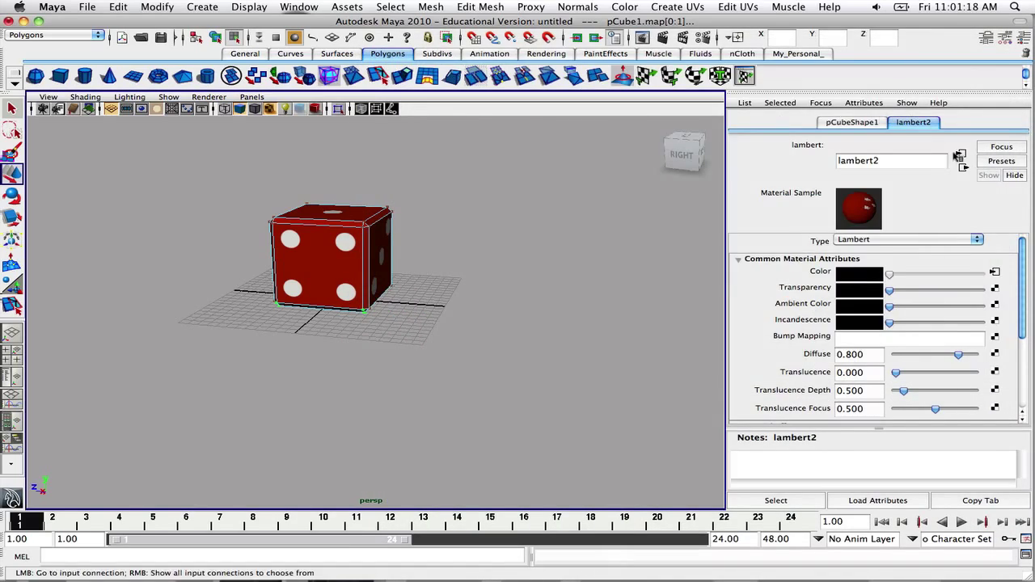
click(961, 153)
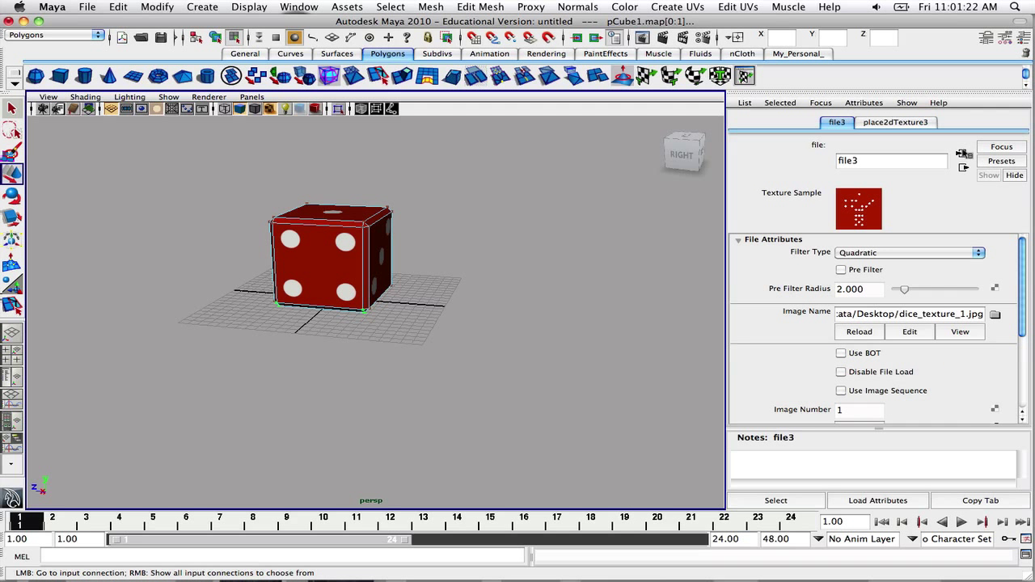
click(908, 123)
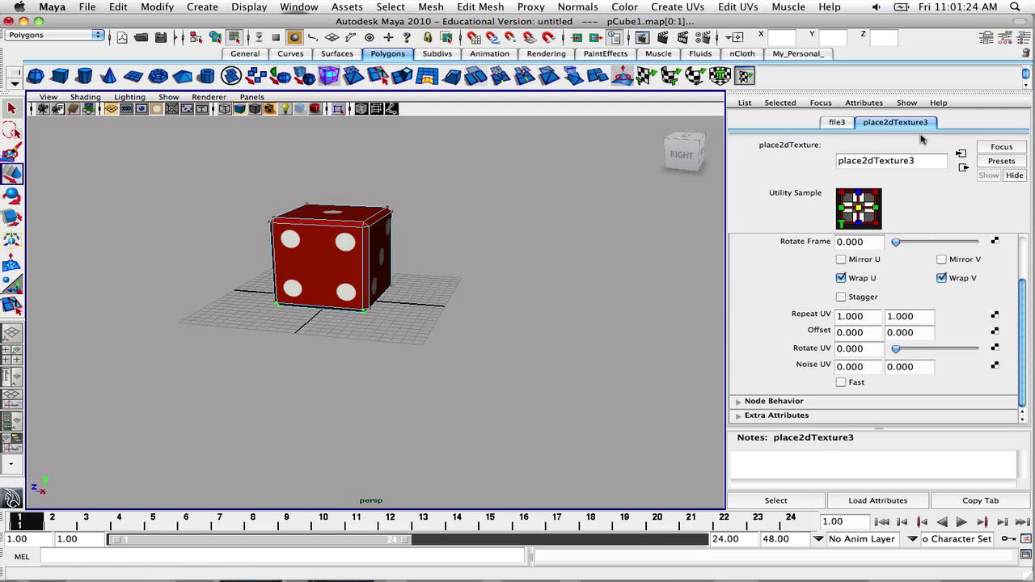
click(862, 332)
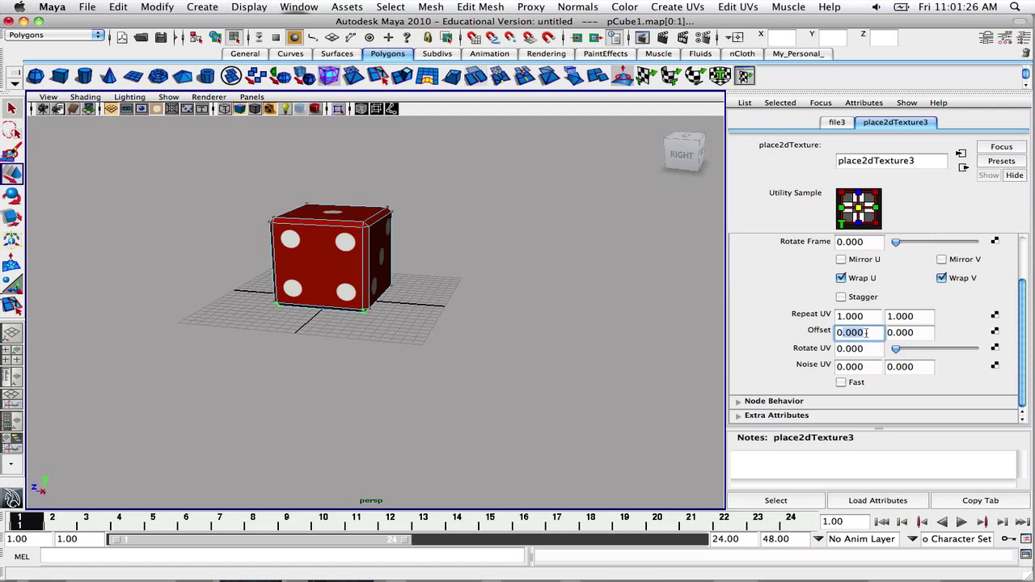
click(869, 332)
drag(821, 332, 801, 330)
Examine the textured dice up close and from a distance, checking its one-, four- and five-dot faces and beveled edges
alt+drag(397, 259, 482, 264)
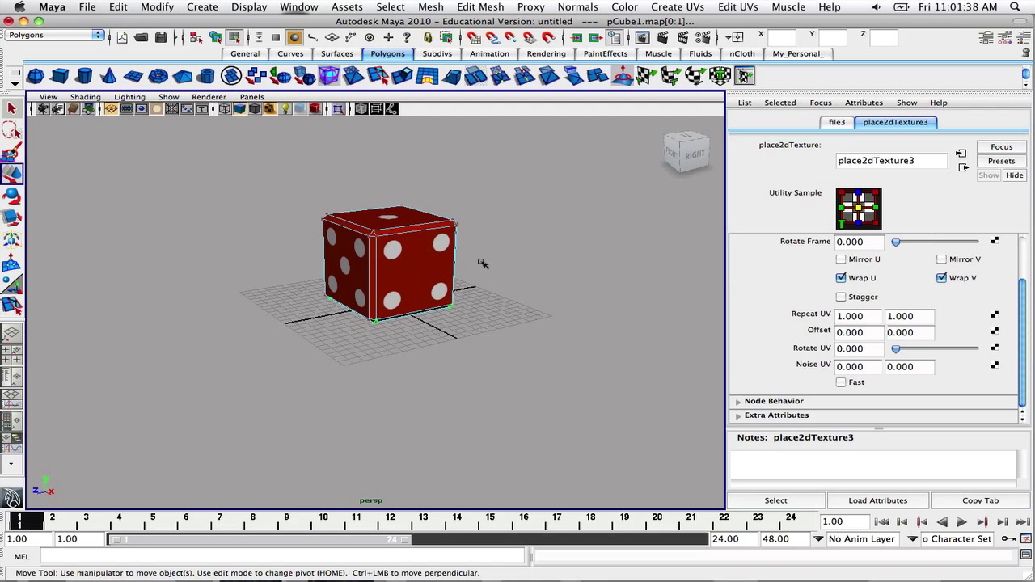
scroll(488, 267, up, 5)
alt+middle_drag(489, 266, 533, 326)
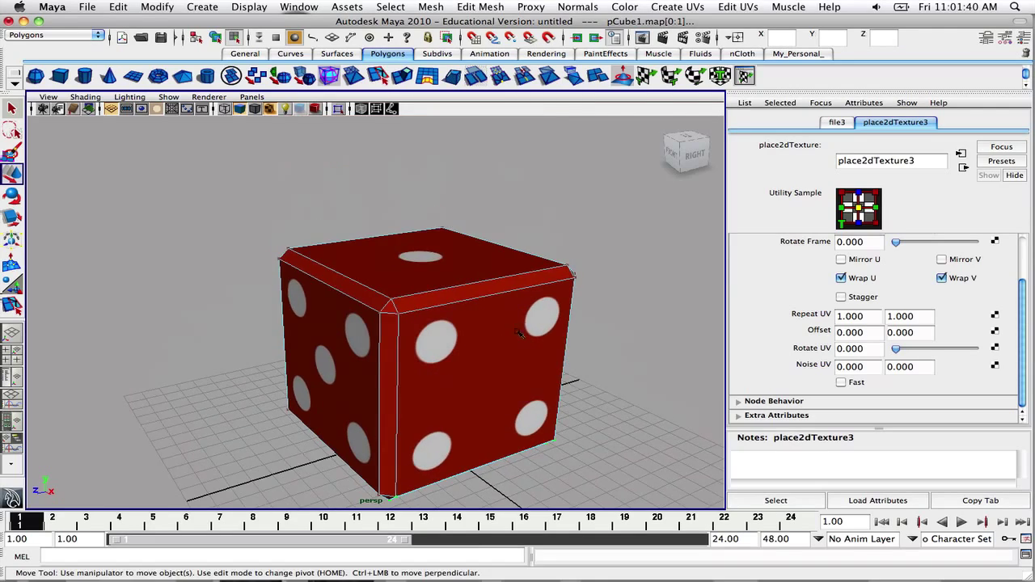
mouse_move(533, 327)
alt+mouse_down()
mouse_move(397, 316)
mouse_move(545, 315)
mouse_move(545, 323)
alt+mouse_up()
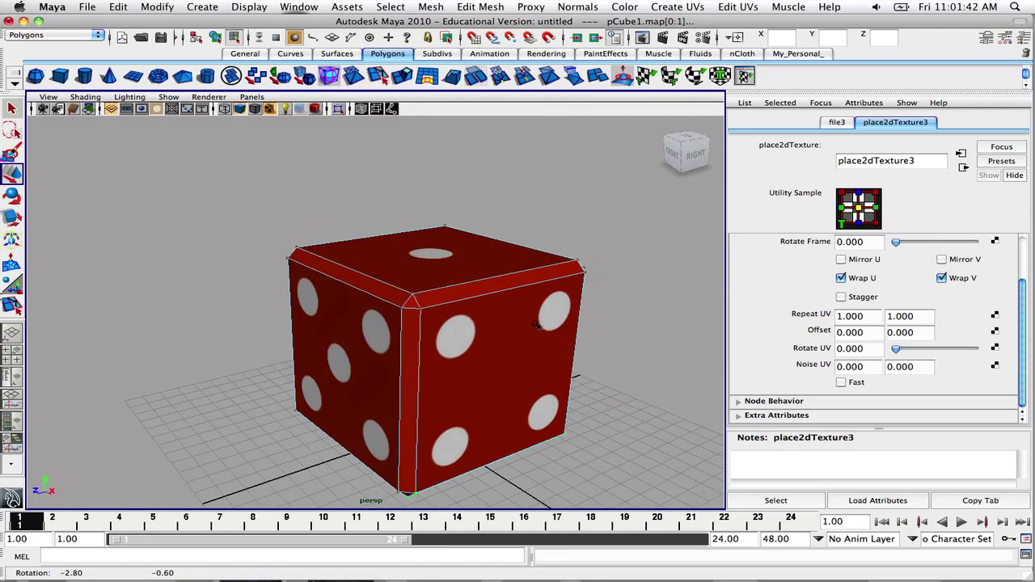
scroll(544, 323, down, 4)
alt+middle_drag(514, 353, 481, 270)
mouse_move(482, 271)
alt+mouse_down()
mouse_move(474, 287)
mouse_move(466, 279)
mouse_move(473, 285)
alt+mouse_up()
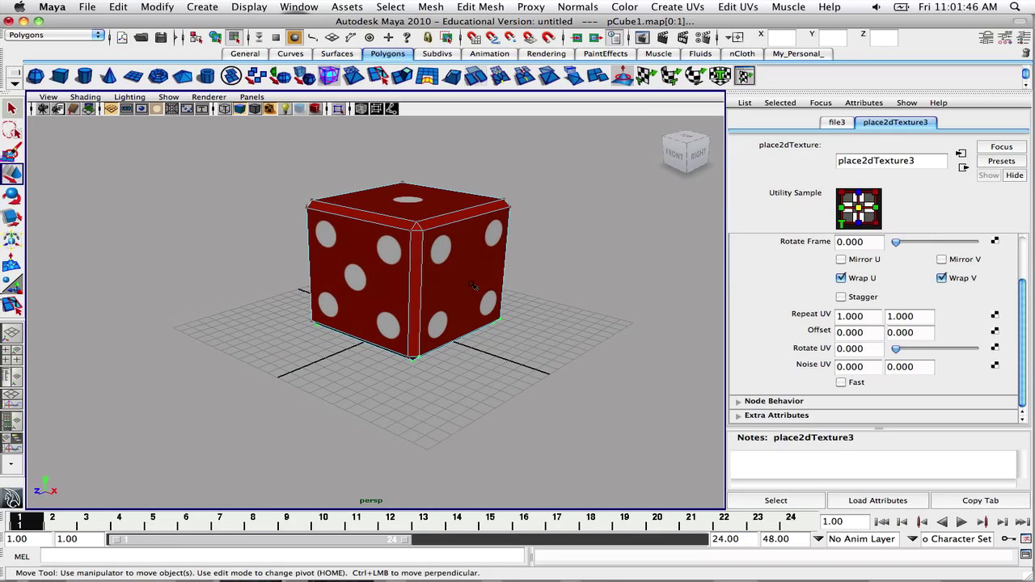